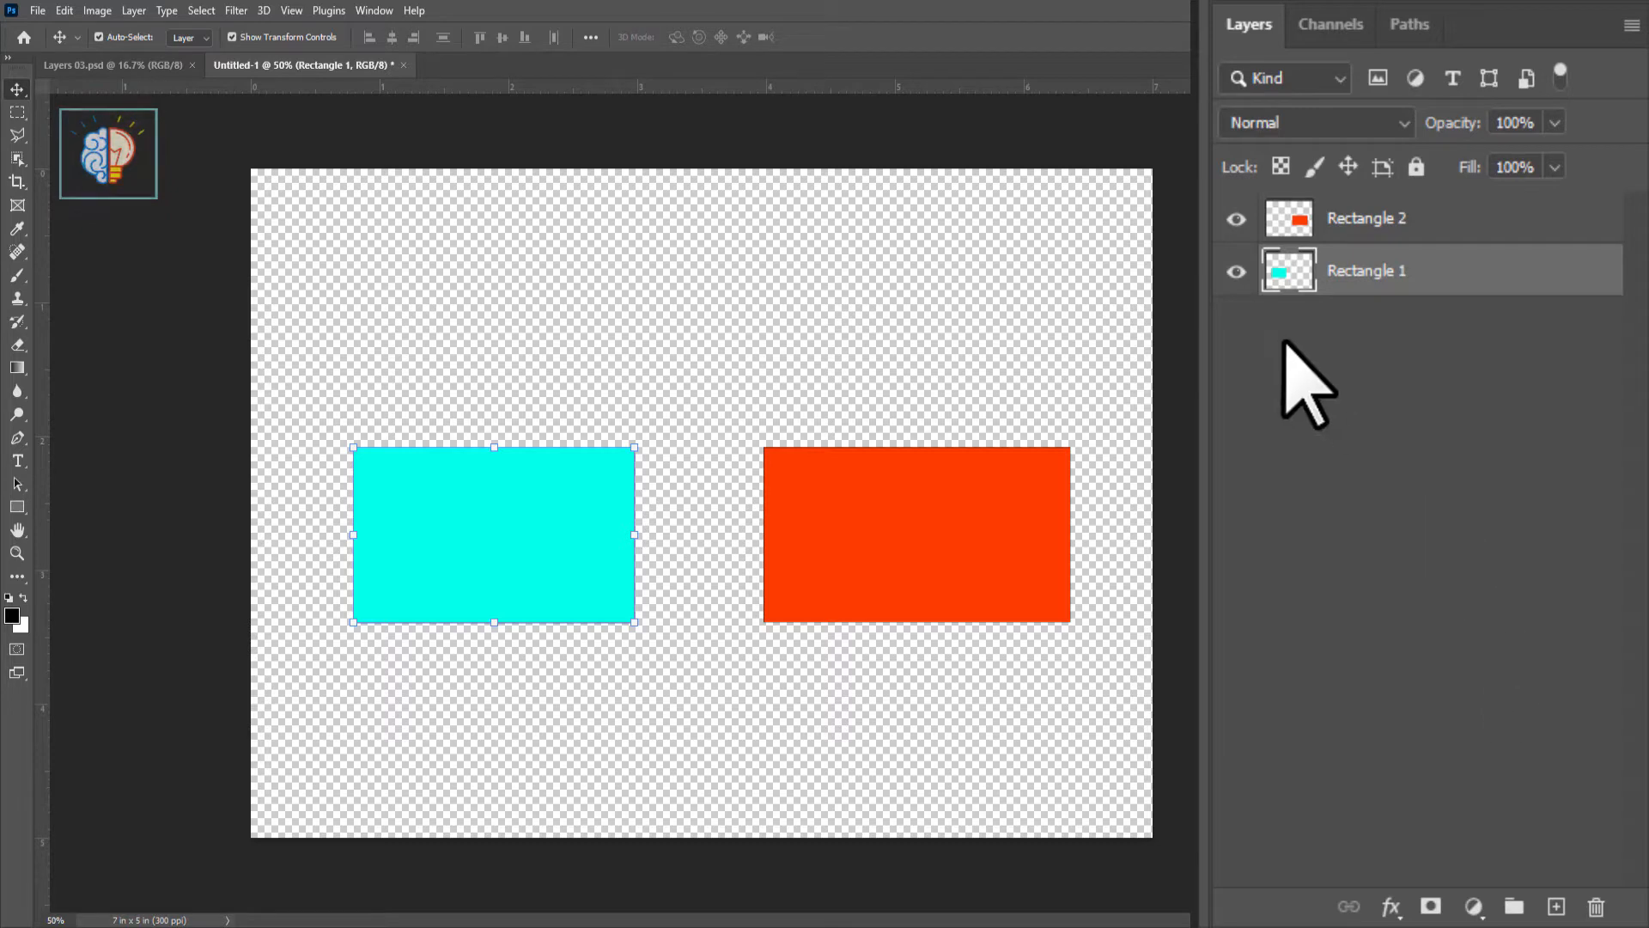
click(1388, 459)
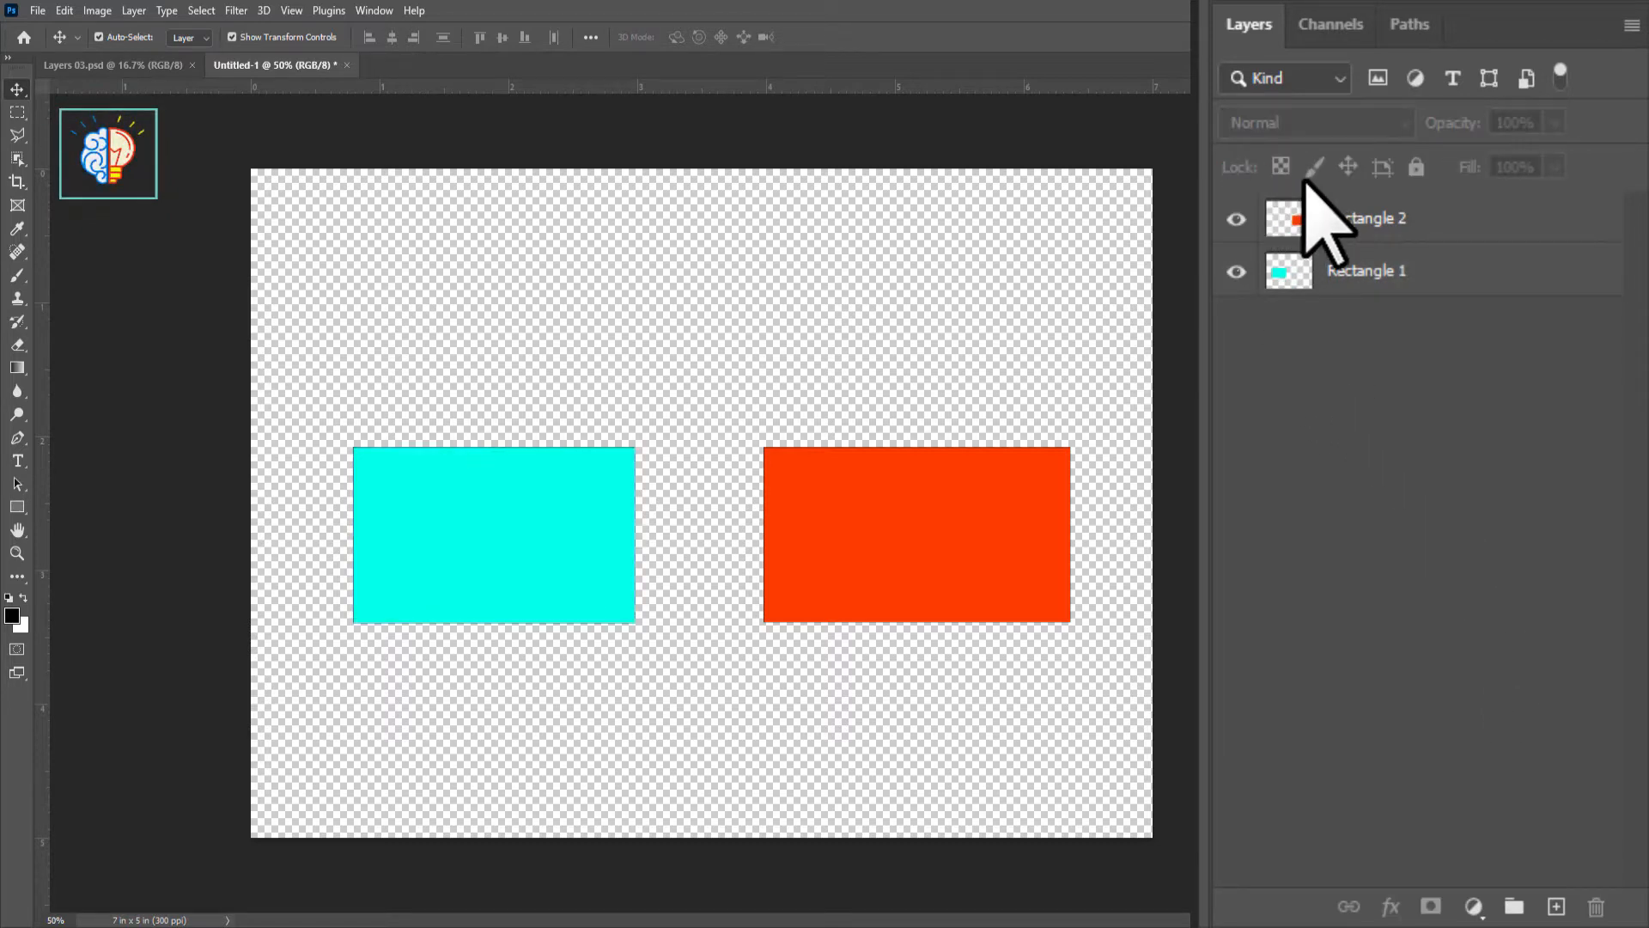
click(1328, 237)
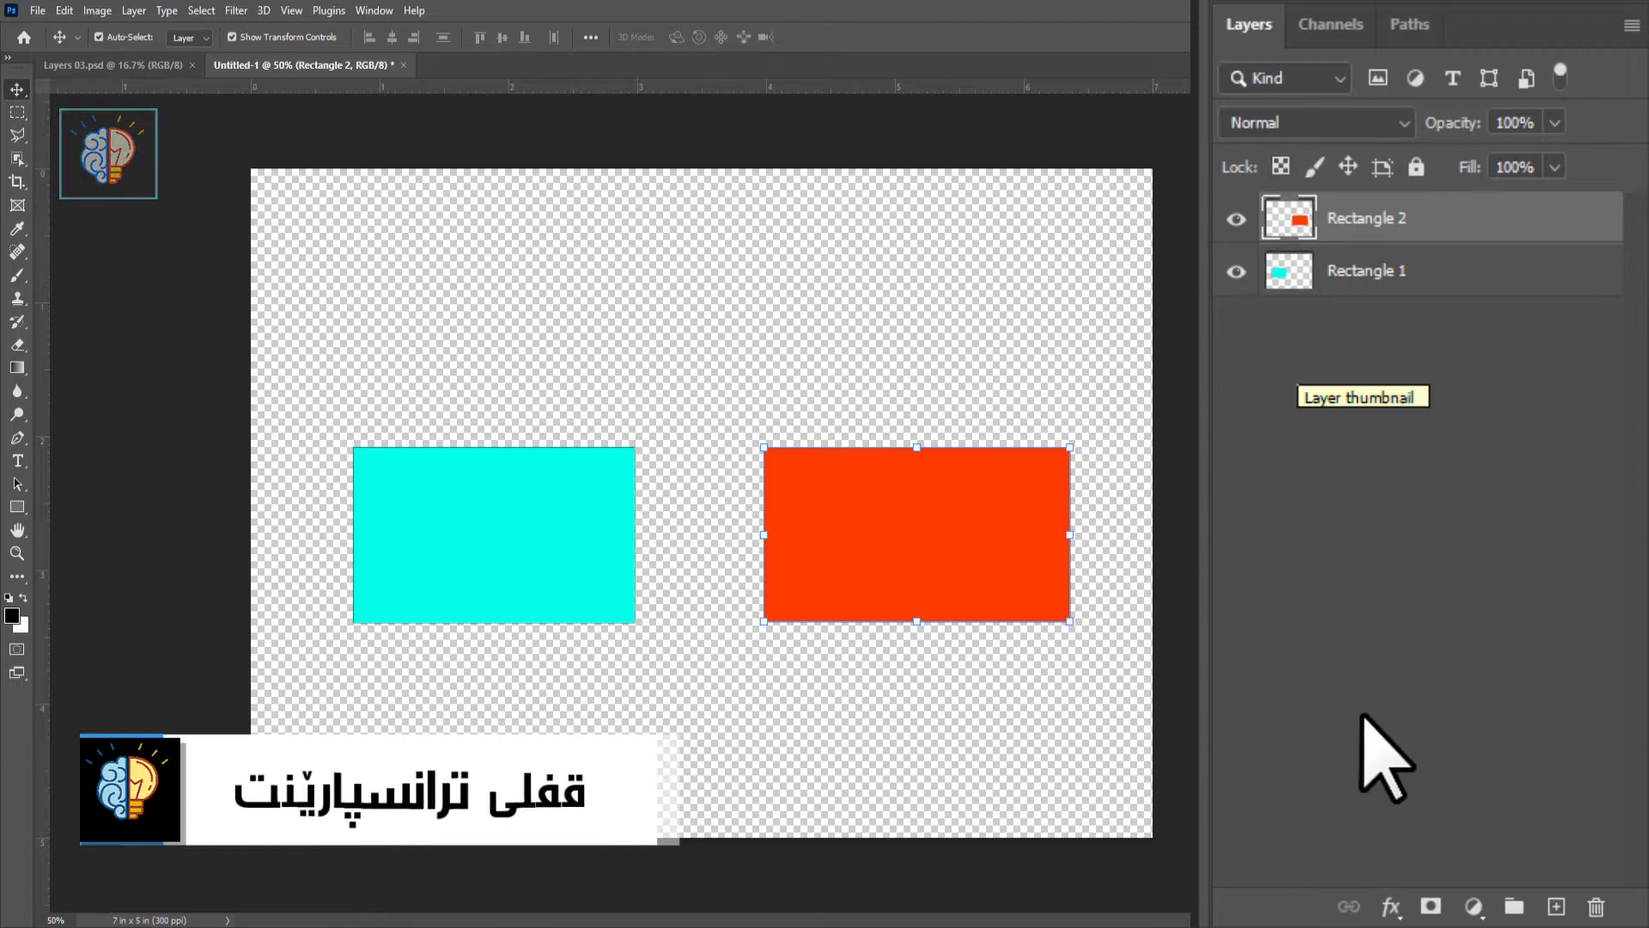
click(1402, 559)
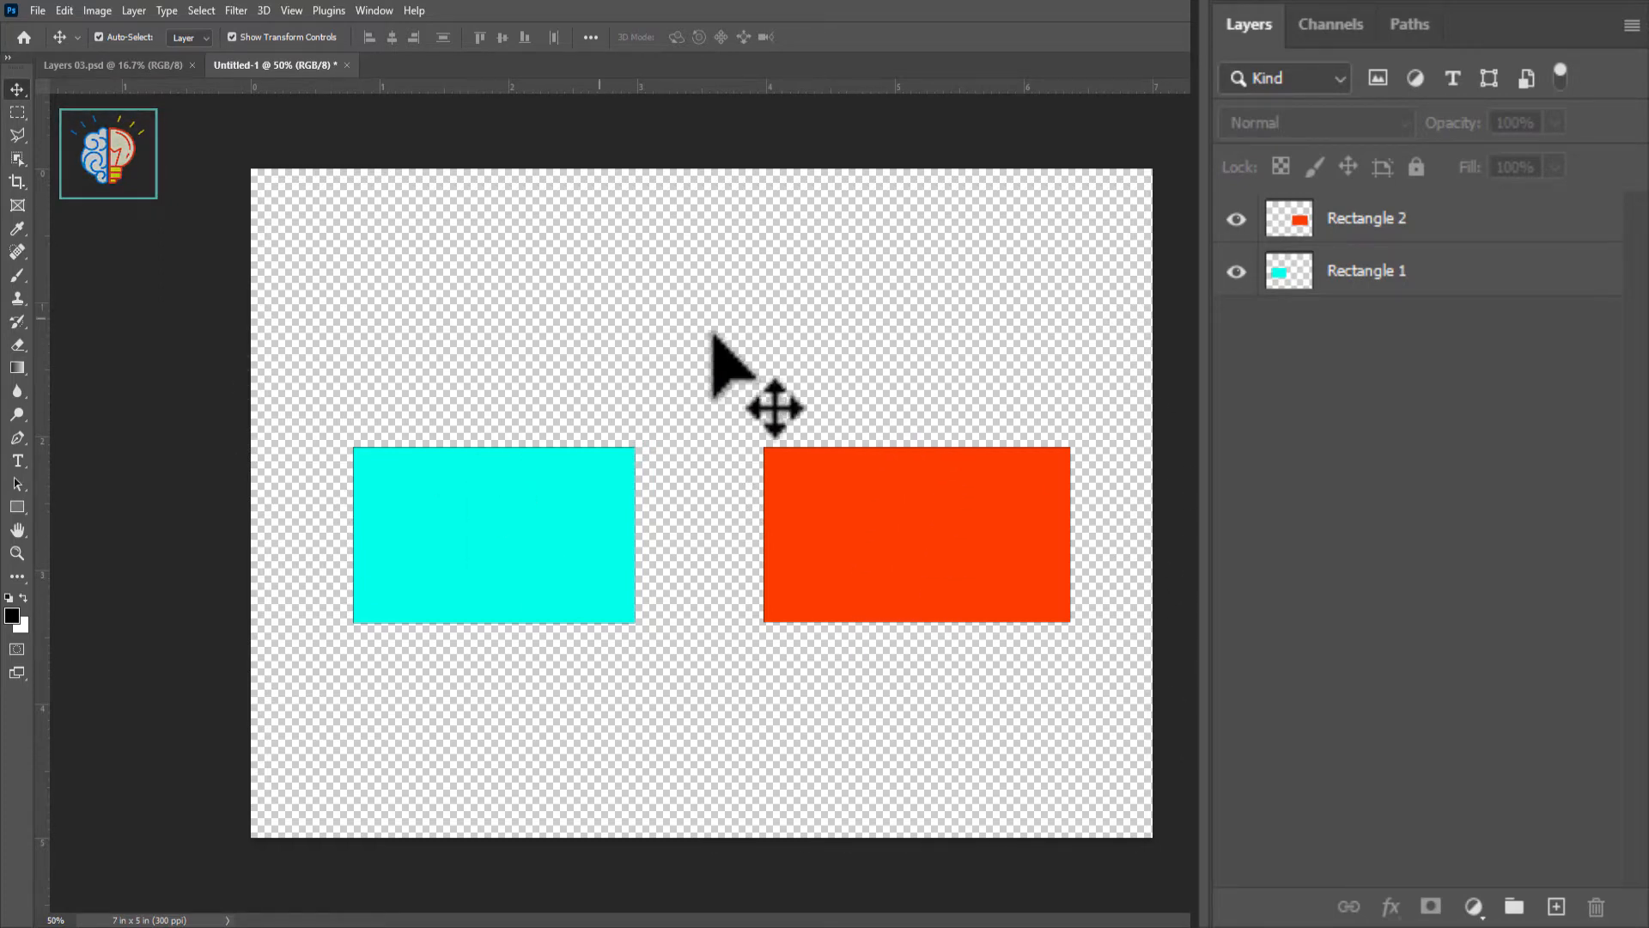
click(1332, 222)
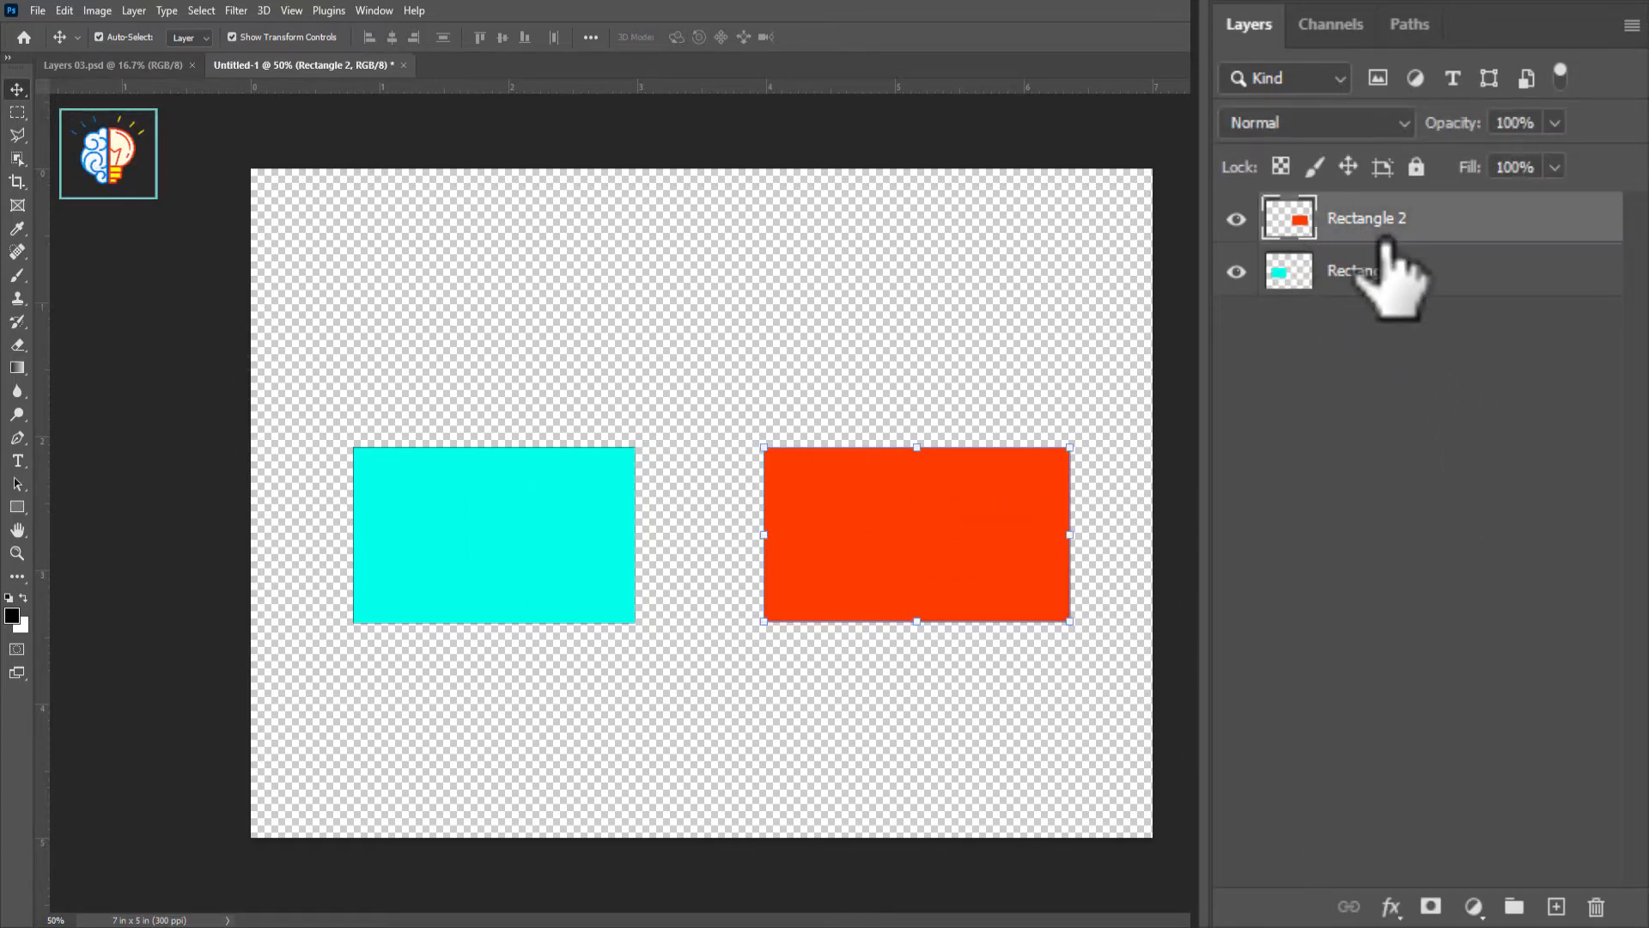
Select the Rectangle 1 layer, activate the Brush tool and set the foreground color to bright yellow with a hue of 52°.
click(1285, 273)
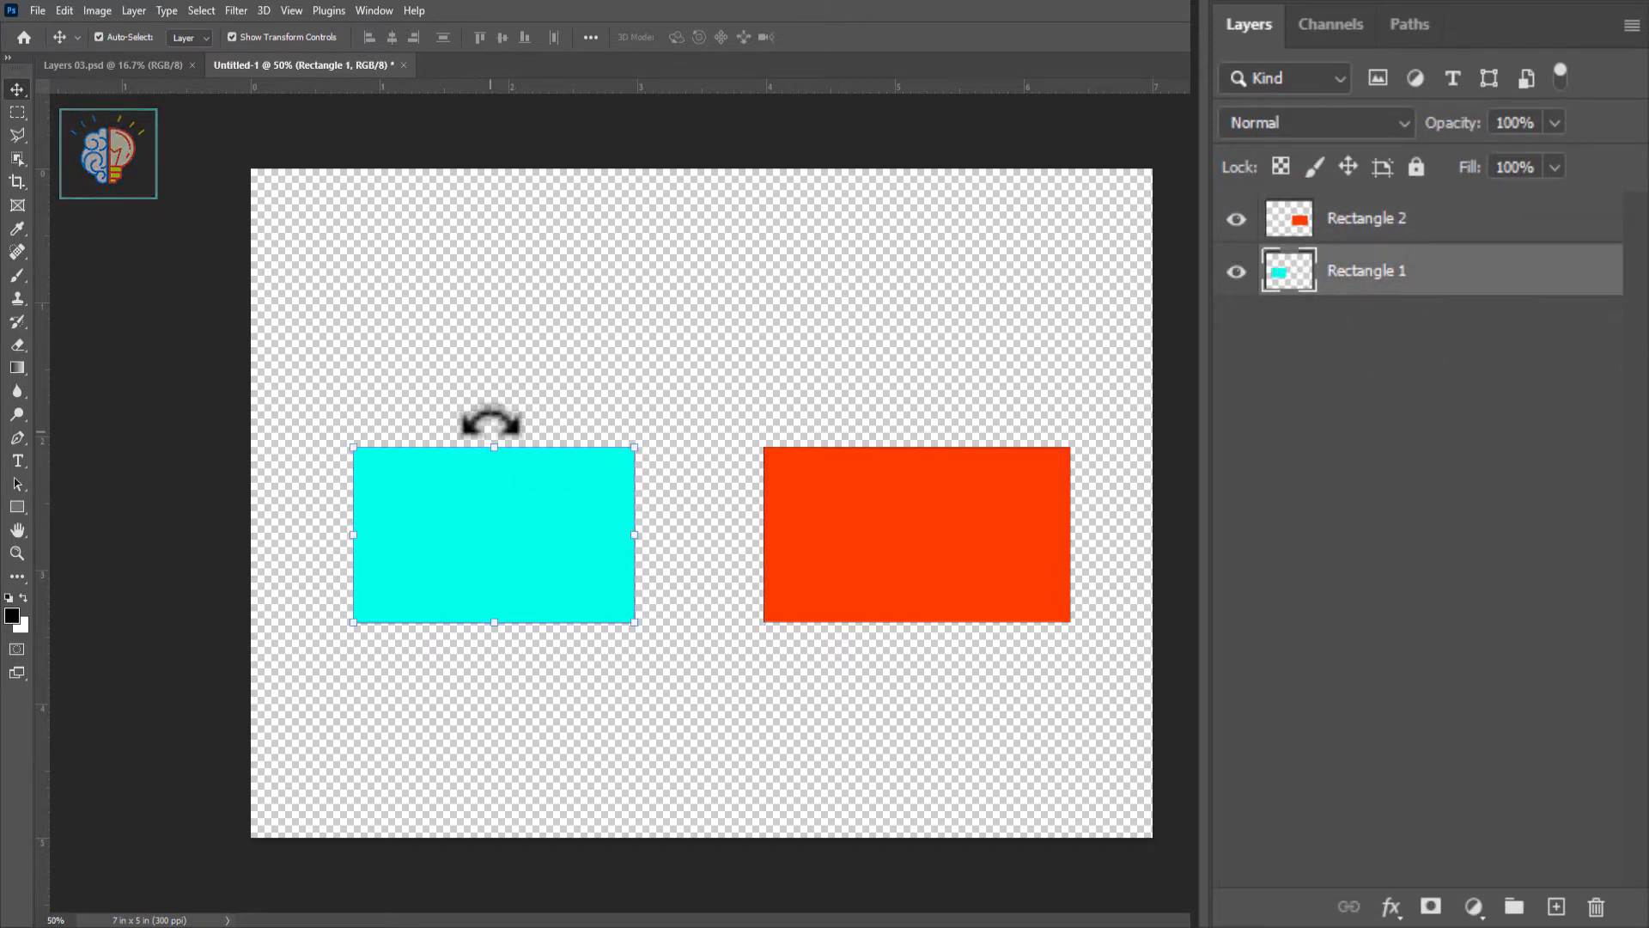
key(b)
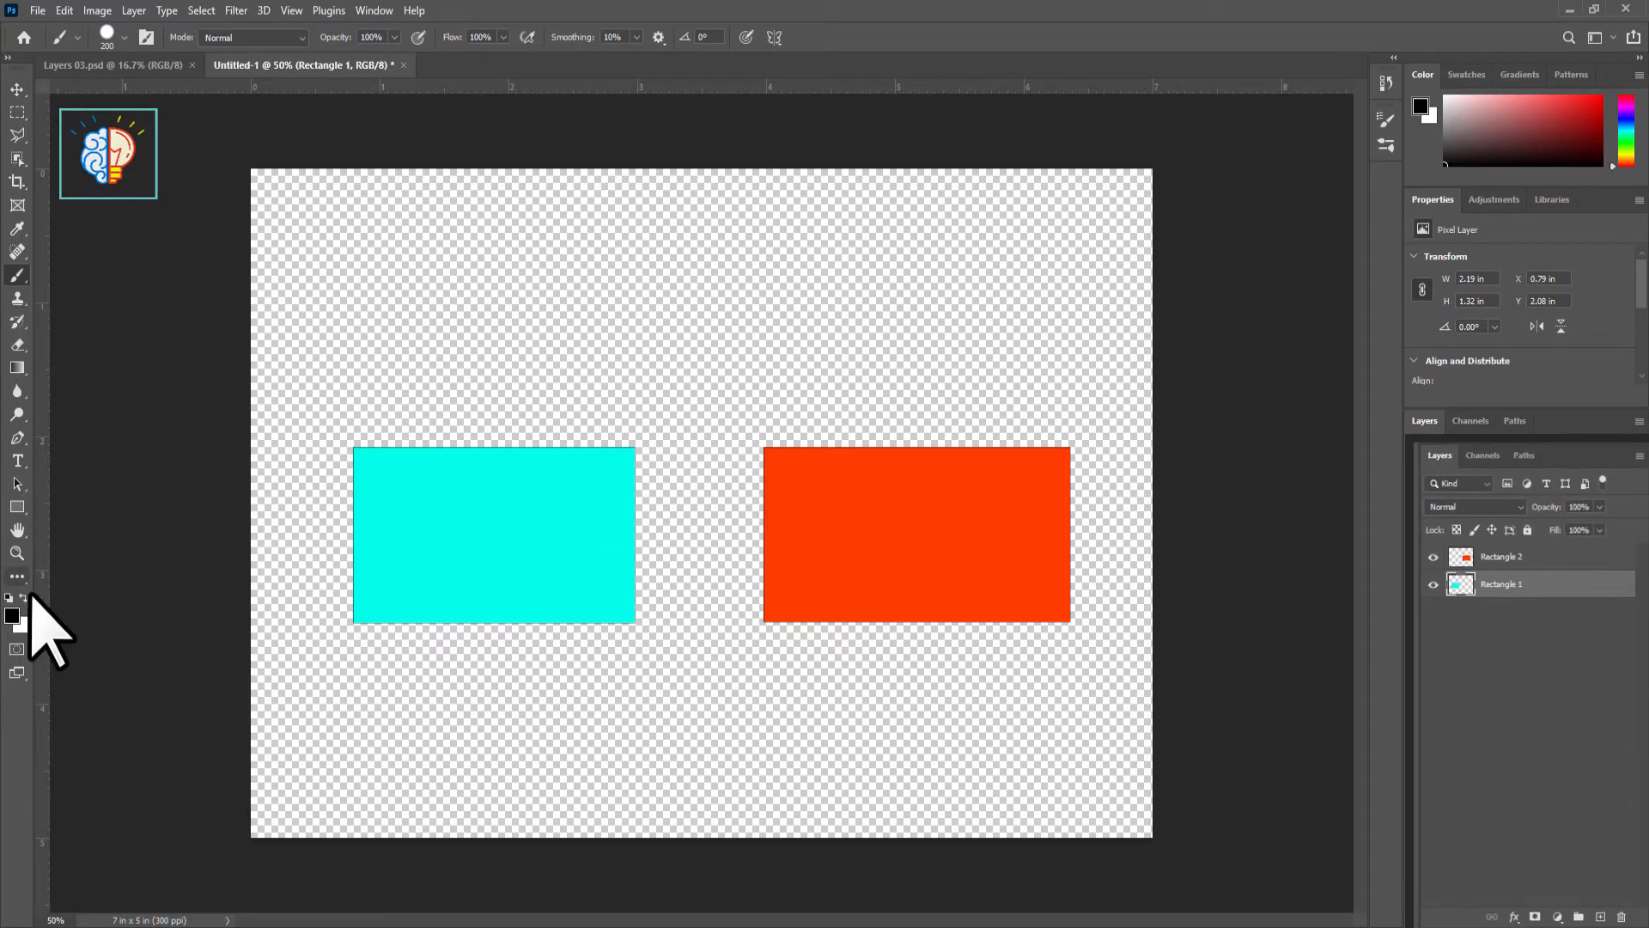
click(12, 616)
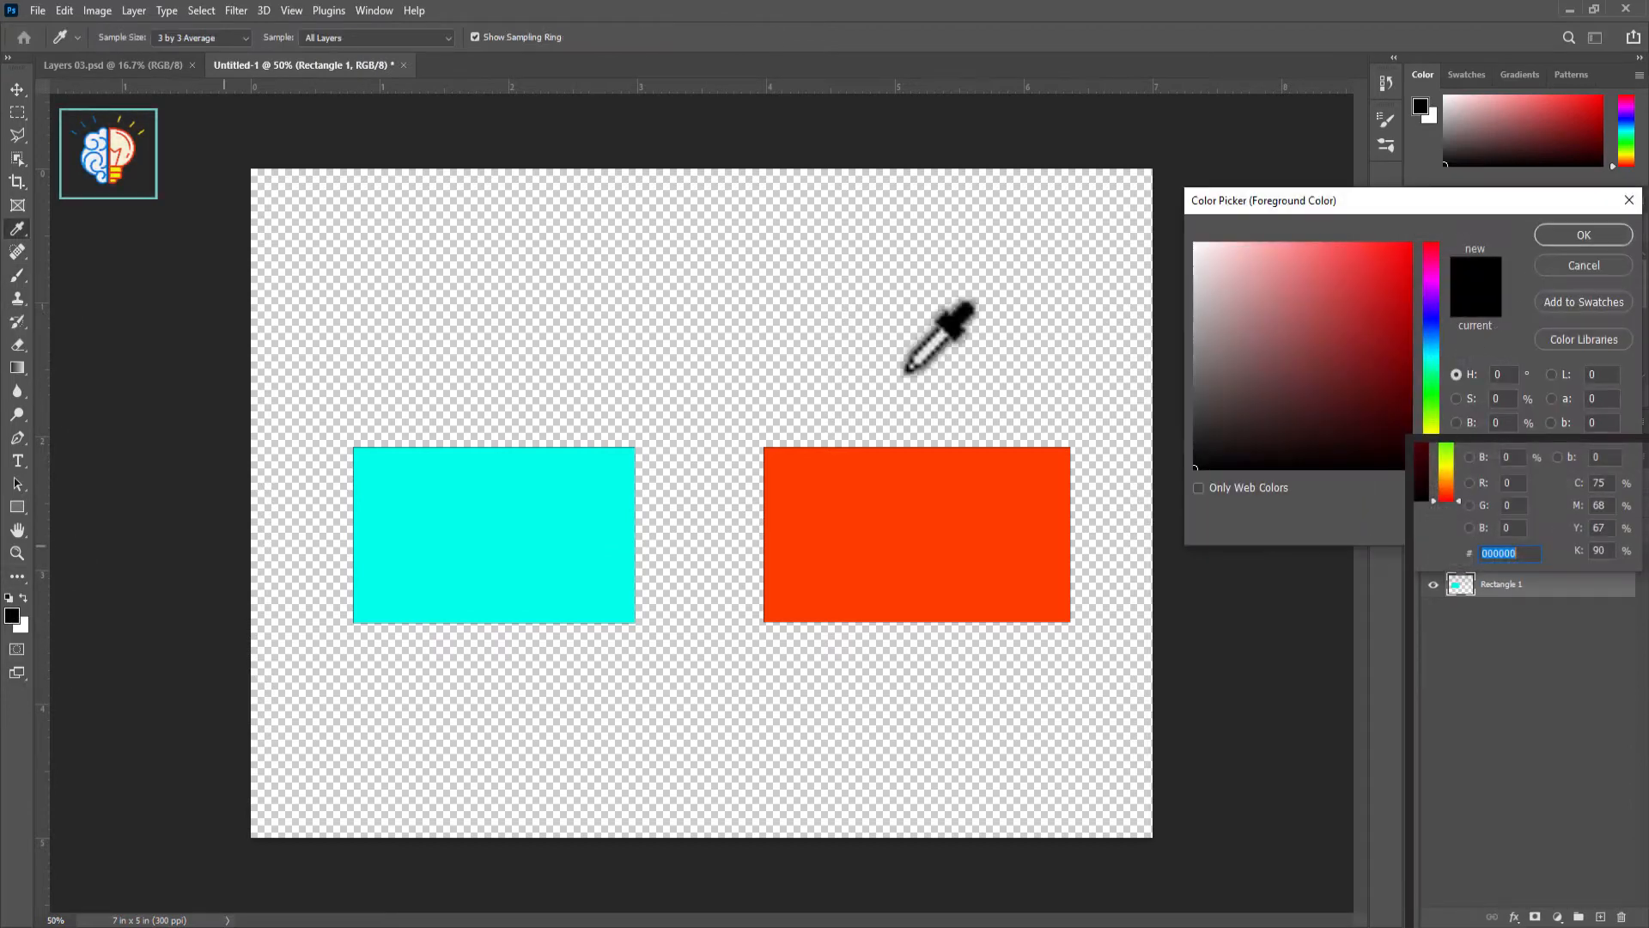
drag(1432, 415, 1432, 436)
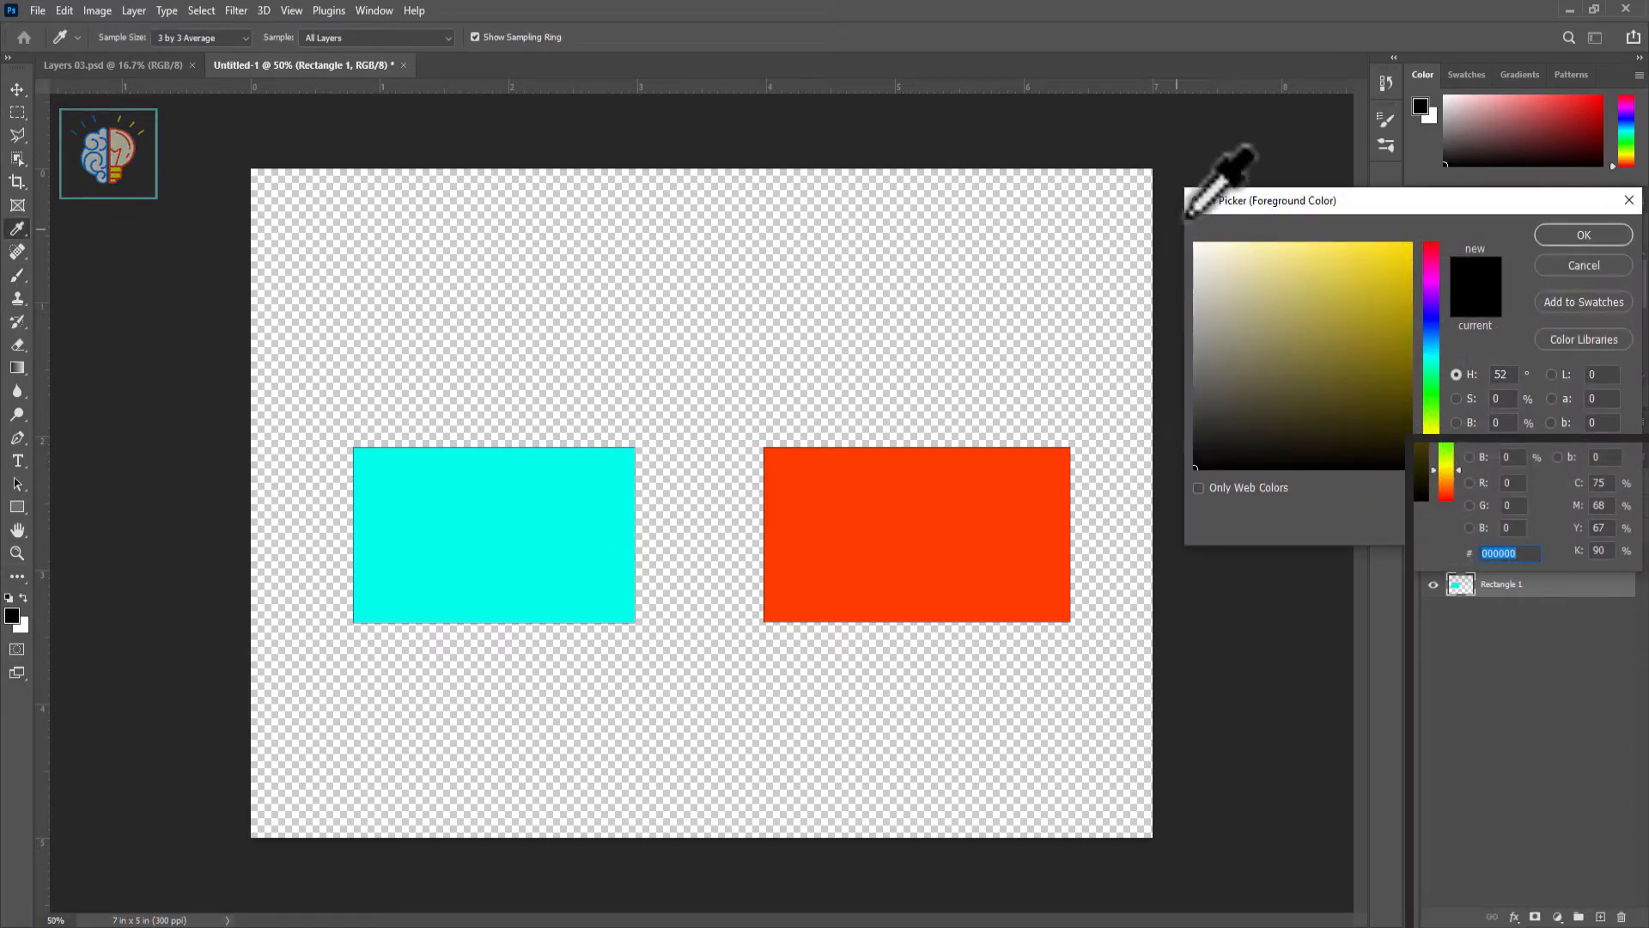
click(1410, 244)
click(1577, 236)
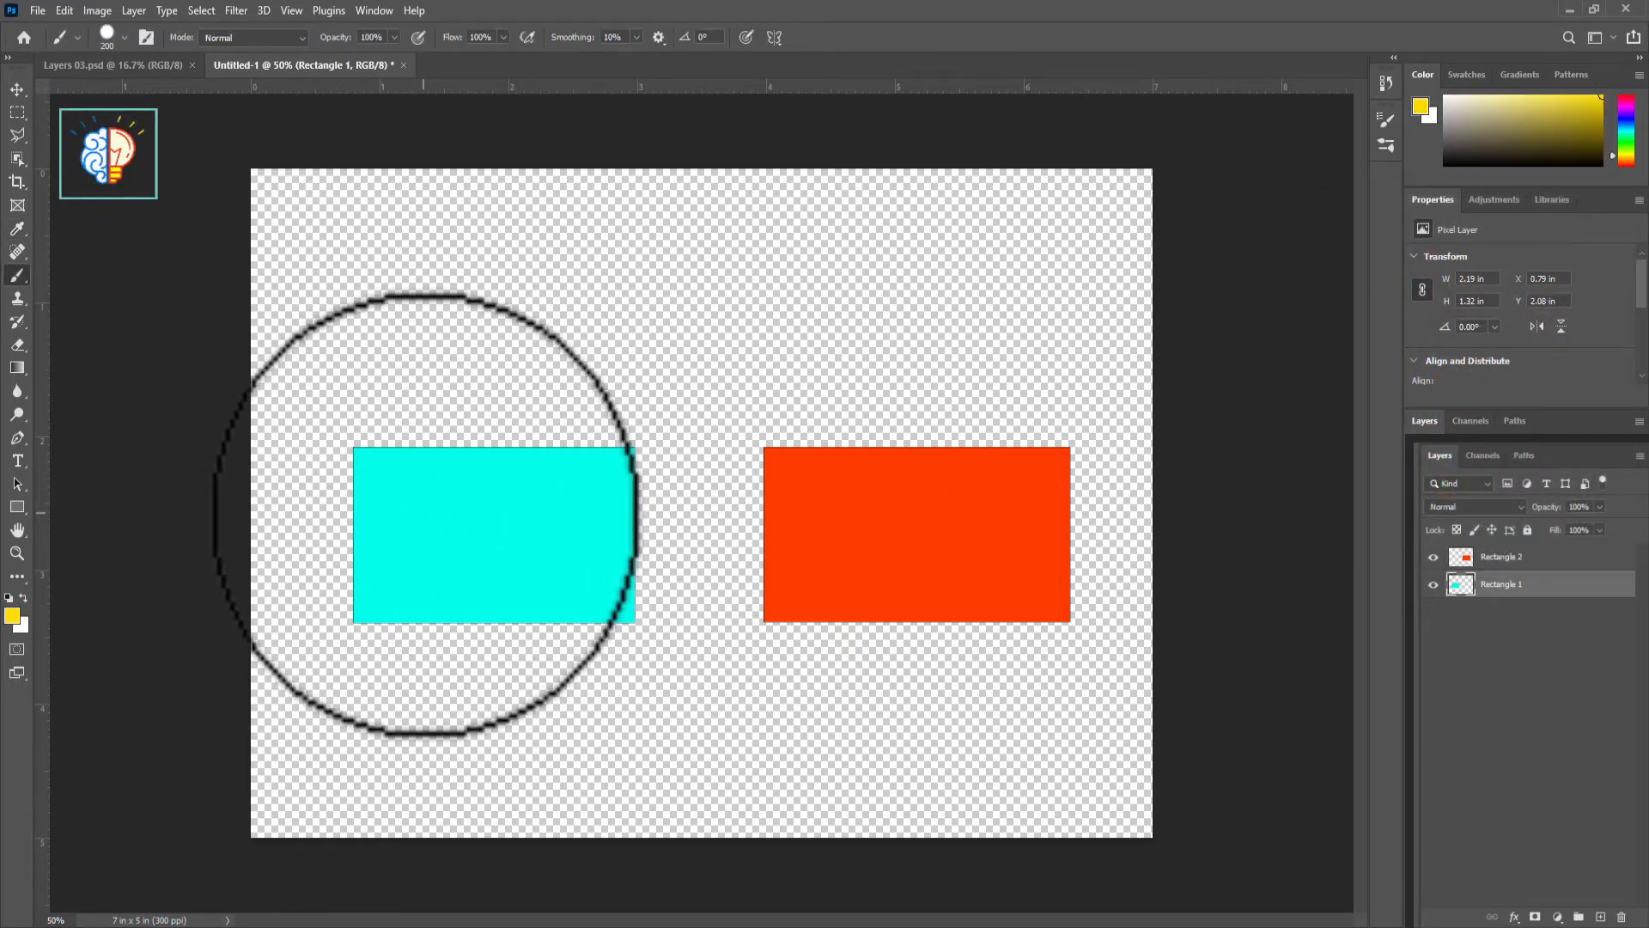
Paint yellow strokes over the cyan rectangle and across the transparent areas above and below it.
mouse_move(424, 514)
mouse_down()
mouse_move(476, 513)
mouse_move(530, 547)
mouse_move(506, 542)
mouse_move(550, 512)
mouse_move(546, 544)
mouse_move(439, 552)
mouse_move(476, 565)
mouse_move(525, 559)
mouse_move(542, 528)
mouse_move(405, 521)
mouse_move(401, 541)
mouse_move(556, 534)
mouse_move(512, 490)
mouse_move(500, 525)
mouse_move(476, 415)
mouse_move(489, 339)
mouse_move(511, 311)
mouse_move(550, 308)
mouse_move(573, 363)
mouse_move(524, 441)
mouse_move(430, 390)
mouse_move(434, 335)
mouse_move(491, 276)
mouse_move(541, 350)
mouse_move(473, 442)
mouse_move(438, 584)
mouse_move(445, 704)
mouse_move(554, 735)
mouse_move(585, 687)
mouse_move(511, 618)
mouse_move(494, 679)
mouse_move(541, 662)
mouse_move(513, 641)
mouse_up()
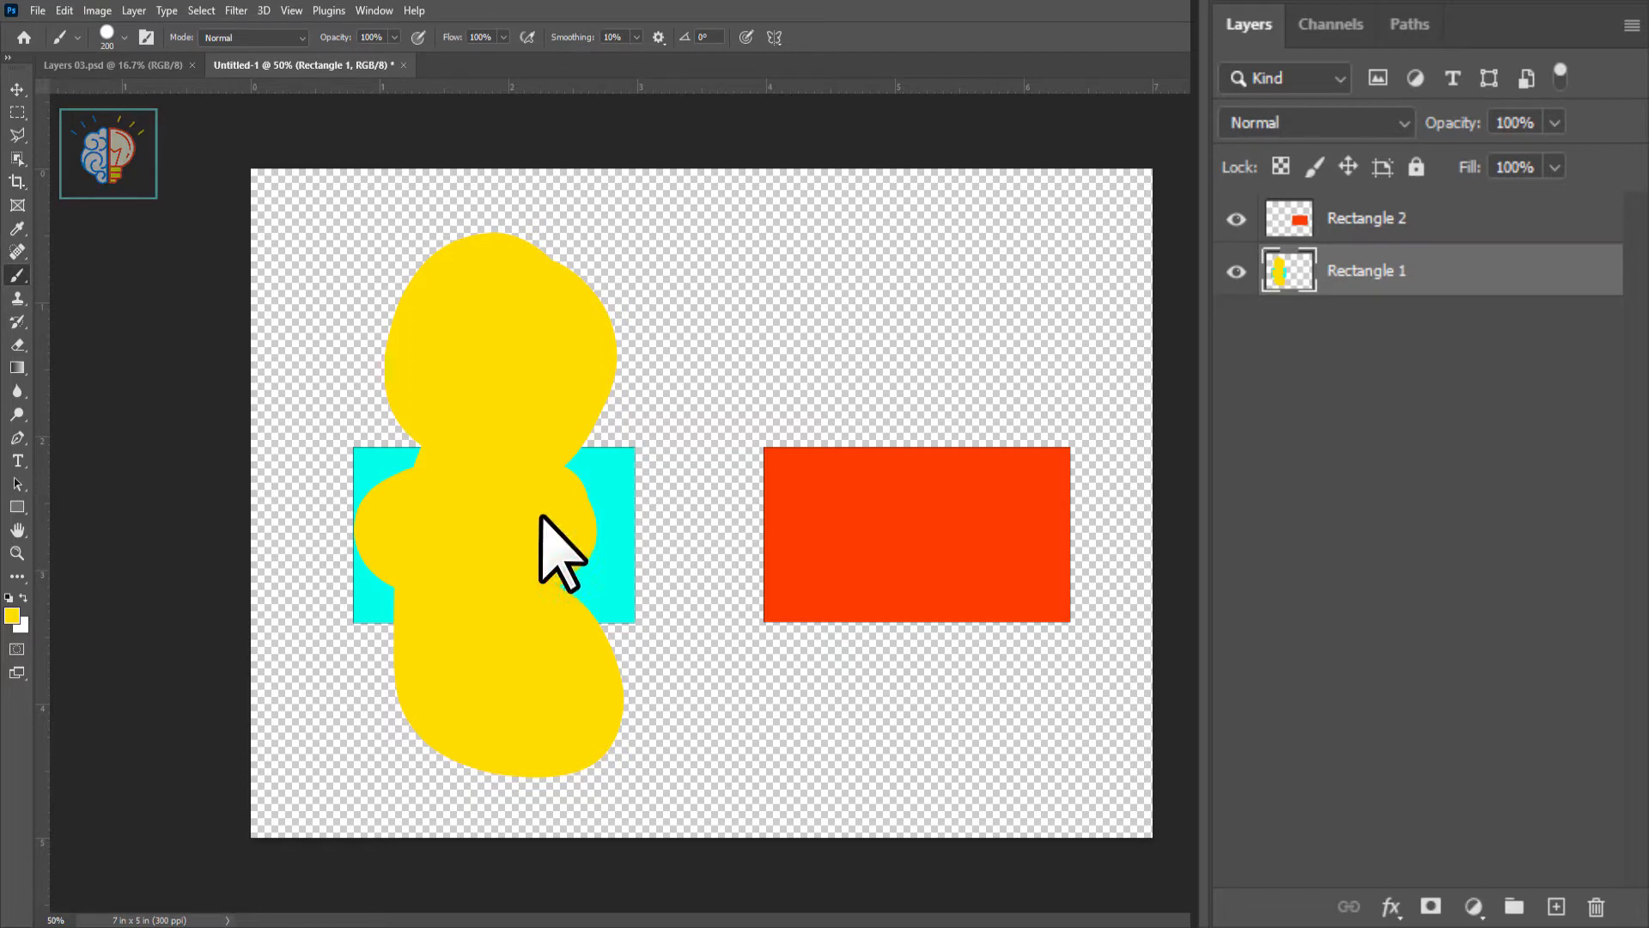
mouse_move(572, 537)
mouse_down()
mouse_move(519, 507)
mouse_move(469, 507)
mouse_up()
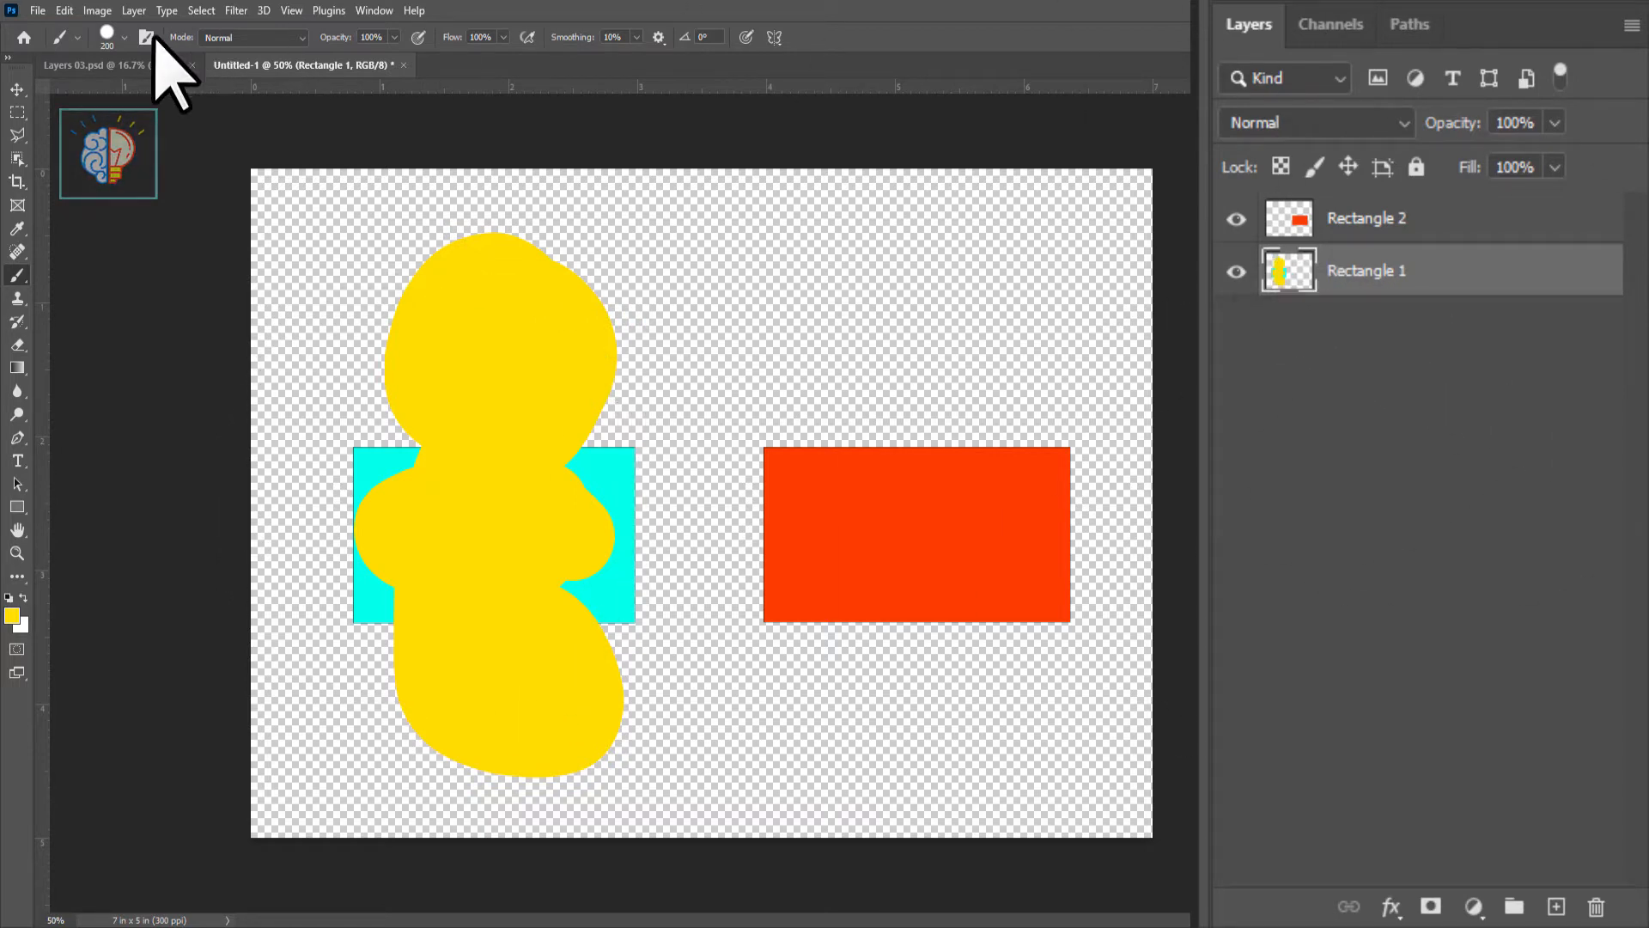
Move the painted Rectangle 1 layer down slightly, rotate it by about 1.56°, and shift it back up.
key(v)
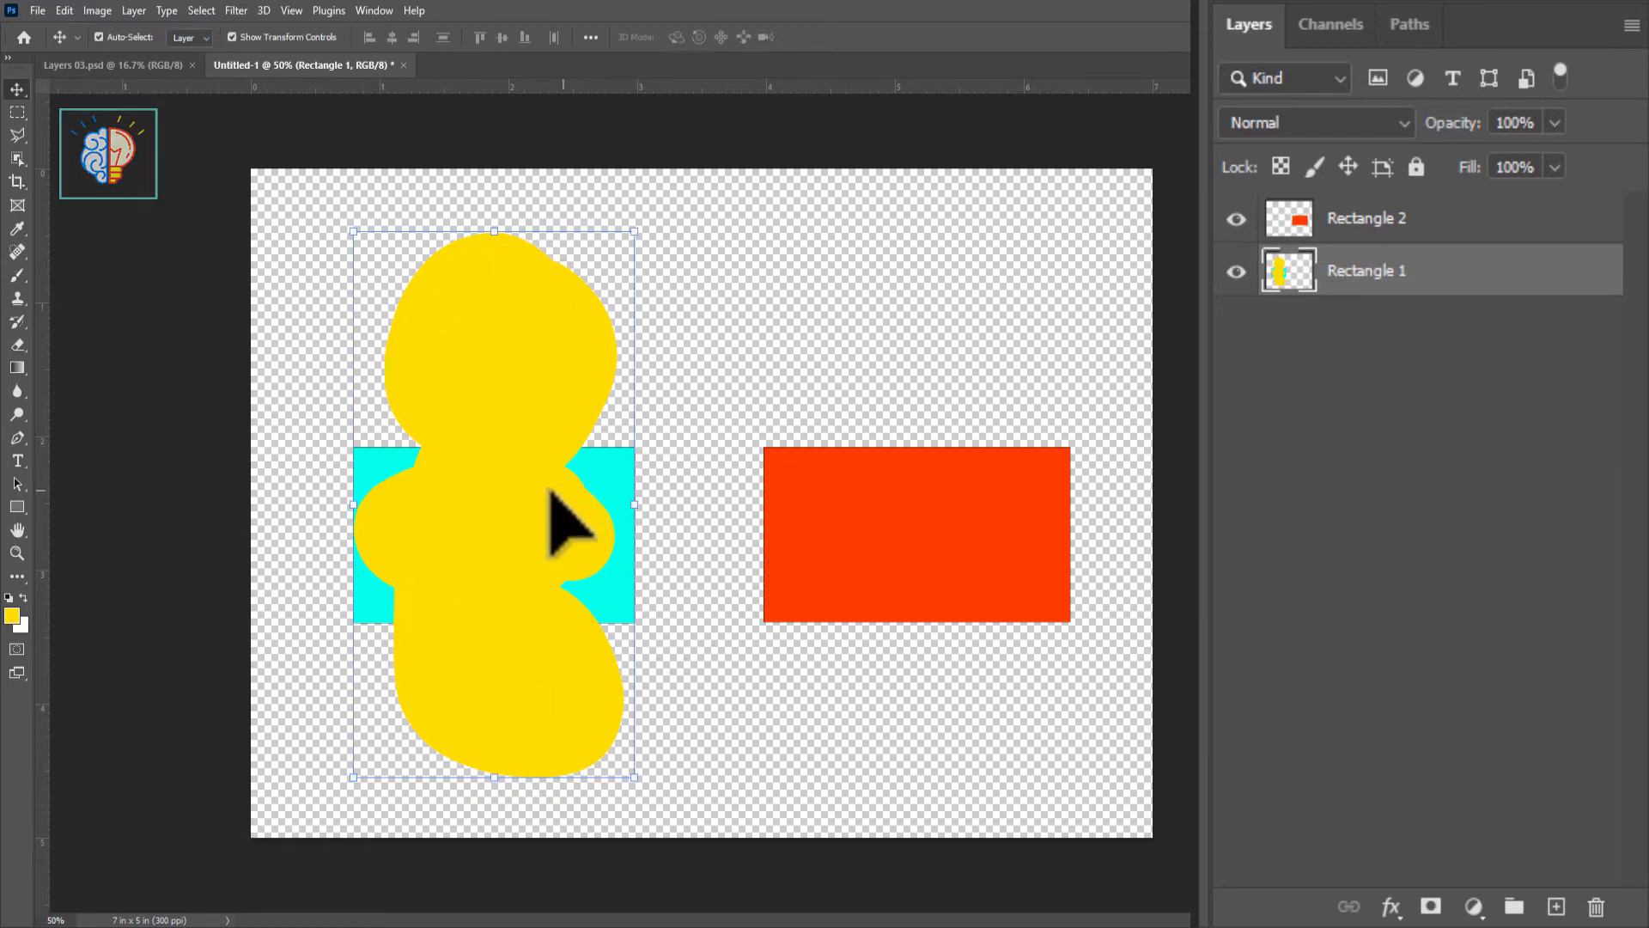
mouse_move(578, 526)
mouse_down()
mouse_move(699, 440)
mouse_move(673, 389)
mouse_move(527, 520)
mouse_move(541, 546)
mouse_up()
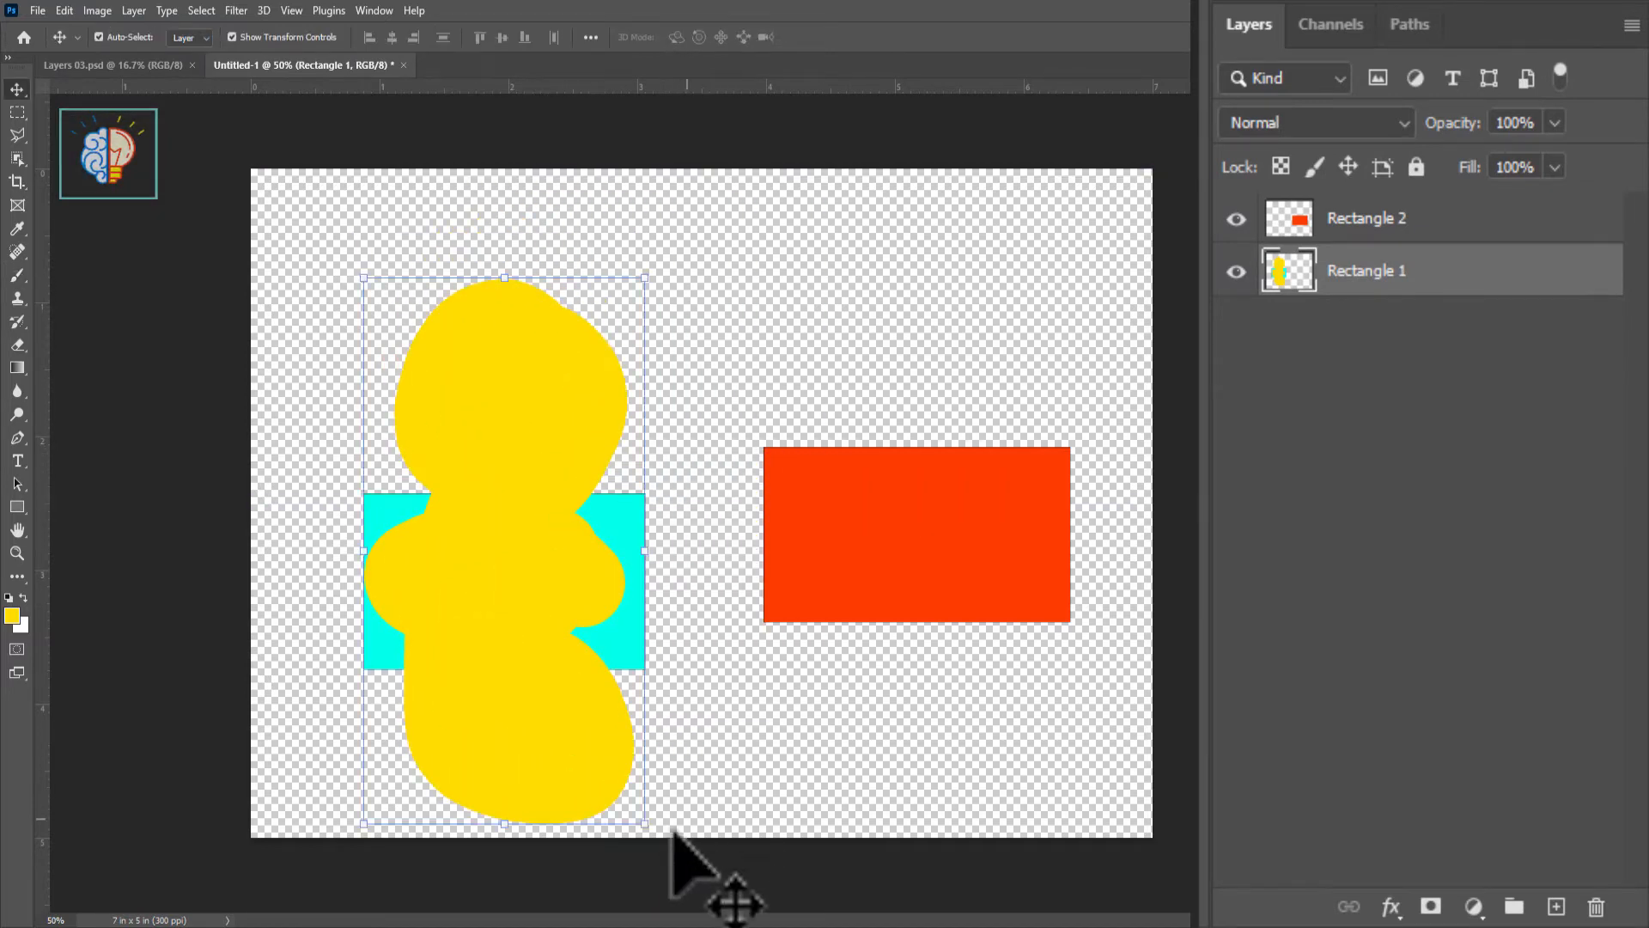
mouse_move(662, 826)
mouse_down()
mouse_move(781, 699)
mouse_move(784, 427)
mouse_move(543, 348)
mouse_move(552, 673)
mouse_move(674, 578)
mouse_move(564, 657)
mouse_move(486, 507)
mouse_move(582, 515)
mouse_move(552, 644)
mouse_move(564, 615)
mouse_up()
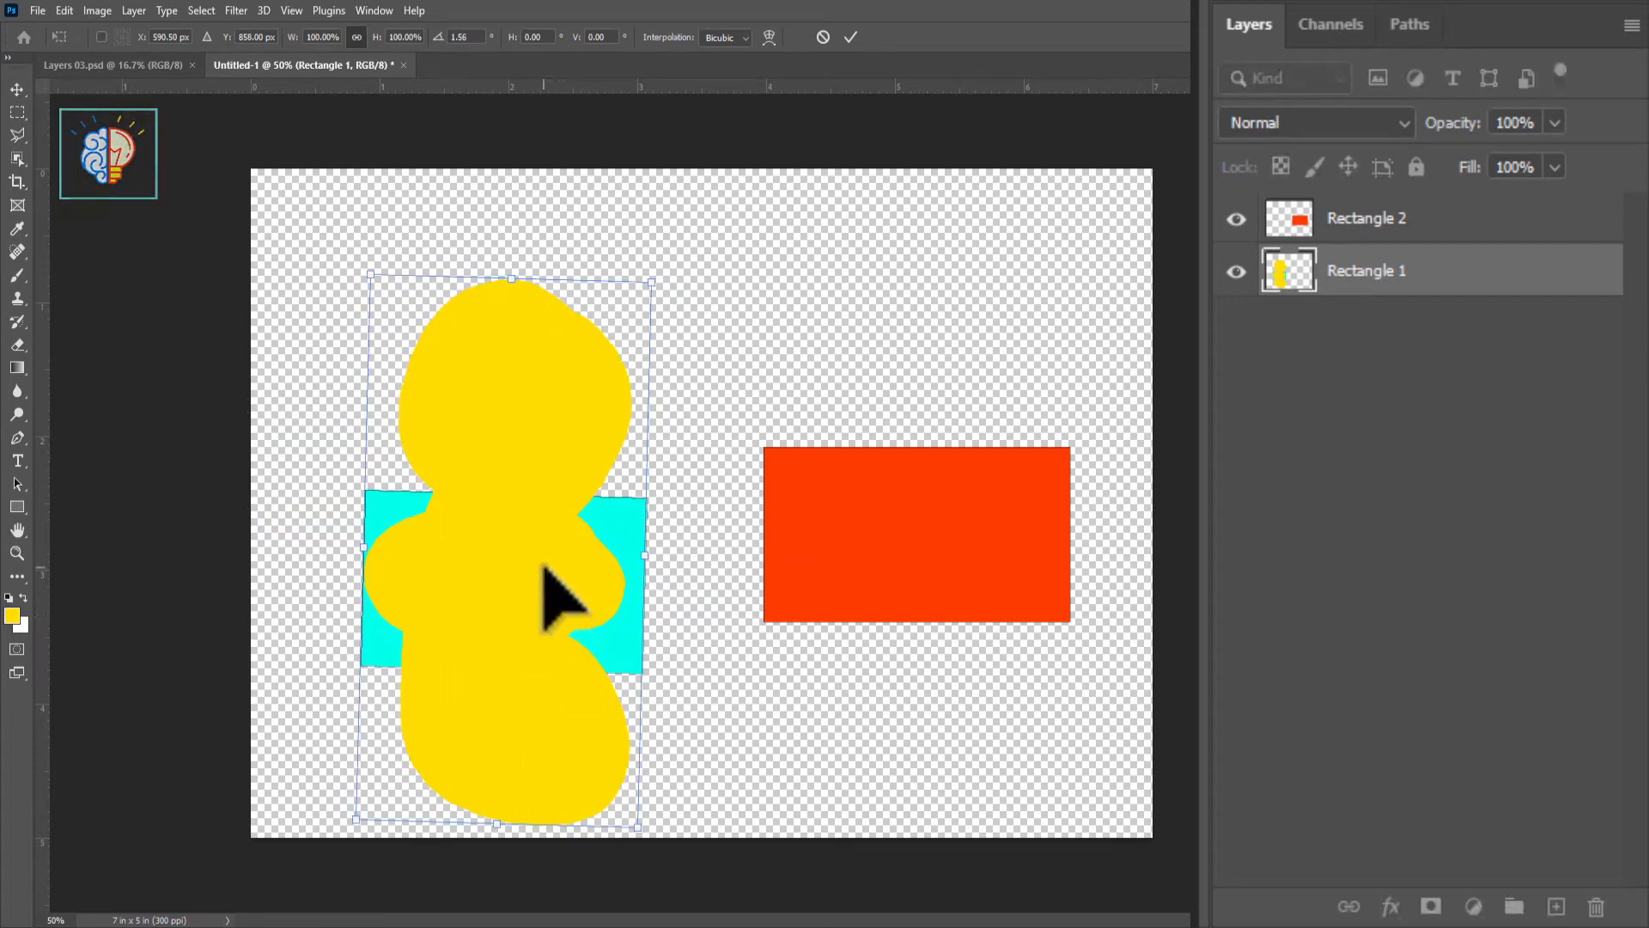
key(Return)
drag(512, 538, 502, 502)
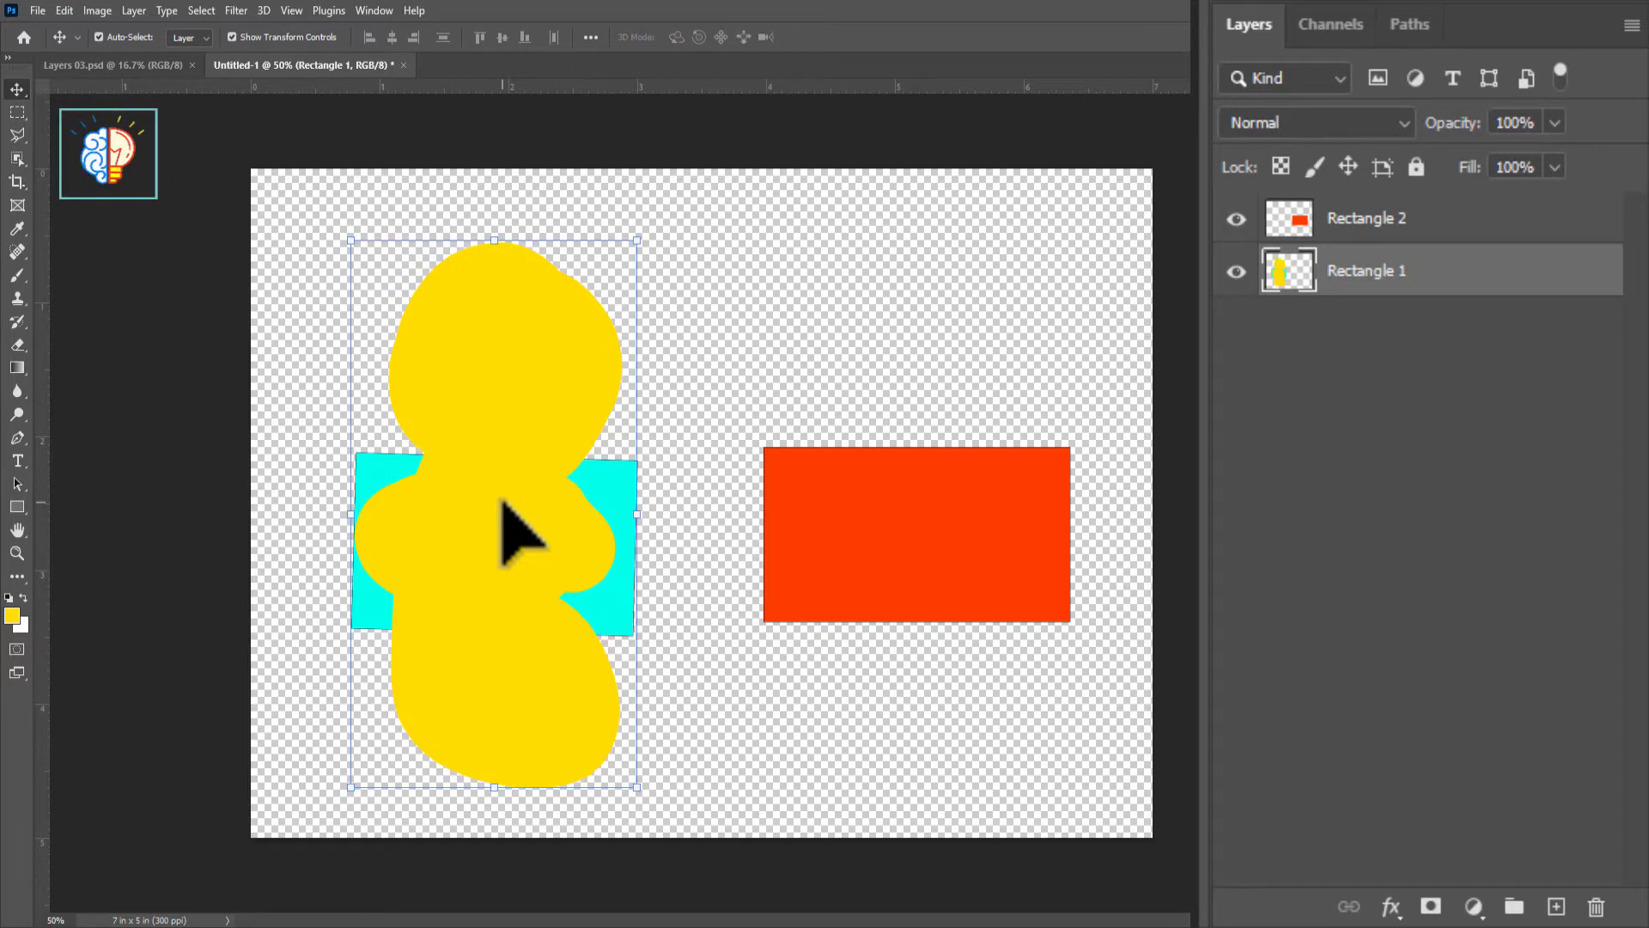
Undo the moves, the rotation and the yellow brush strokes on Rectangle 1.
key(ctrl+z)
key(ctrl+z)
key(ctrl+z)
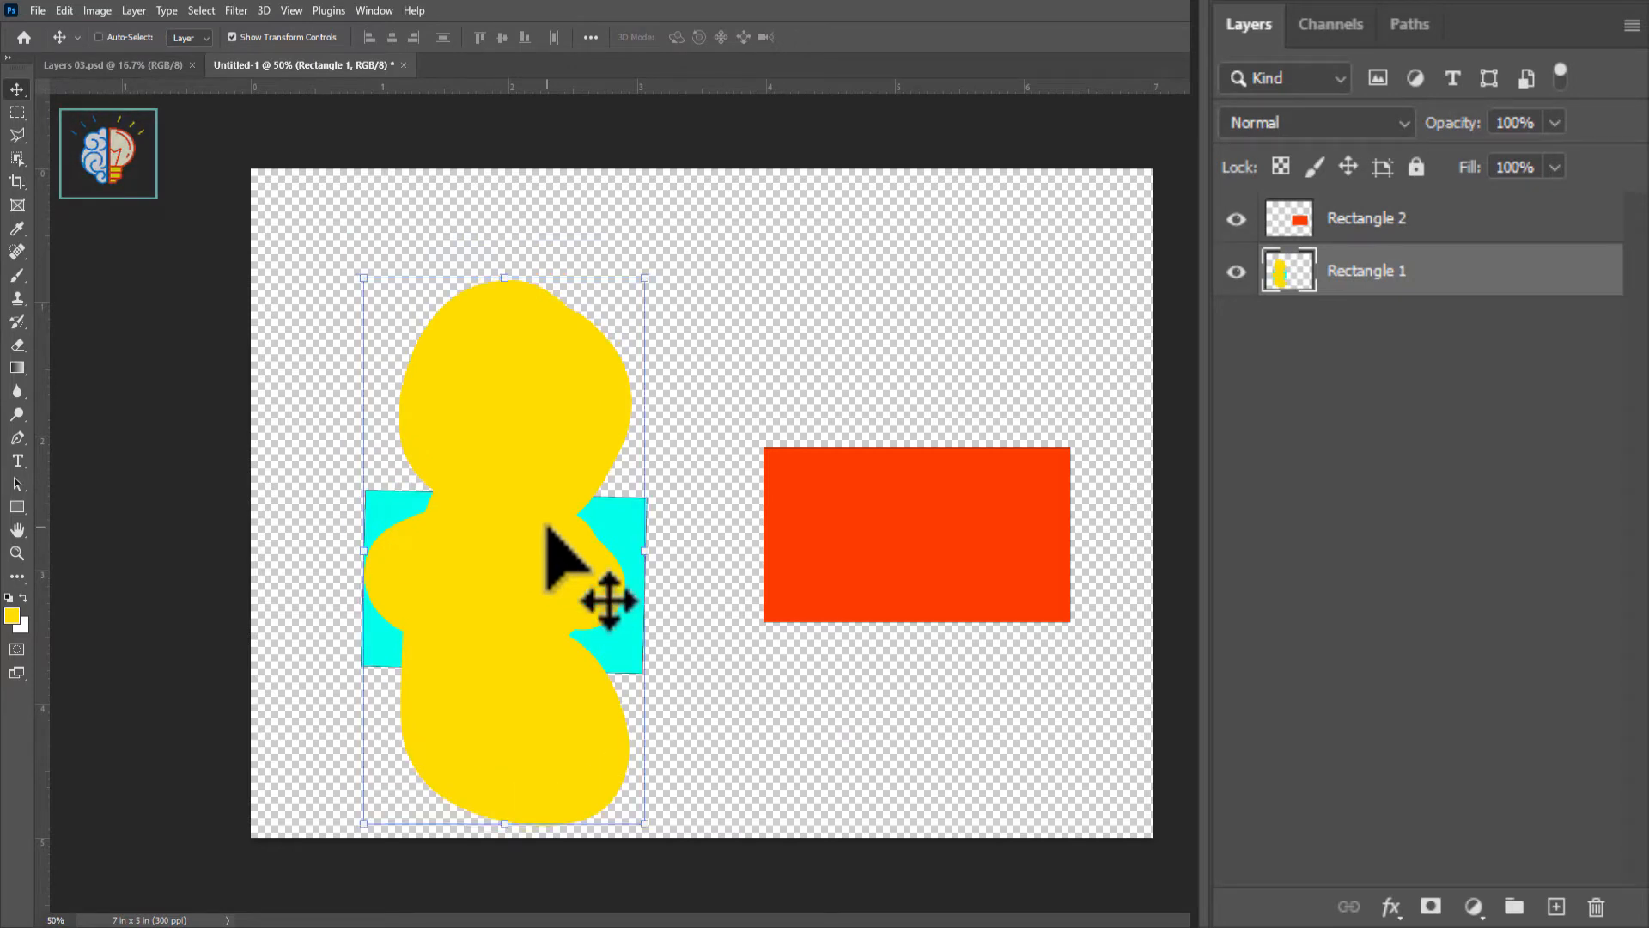
key(ctrl+z)
key(ctrl+z)
key(ctrl+z)
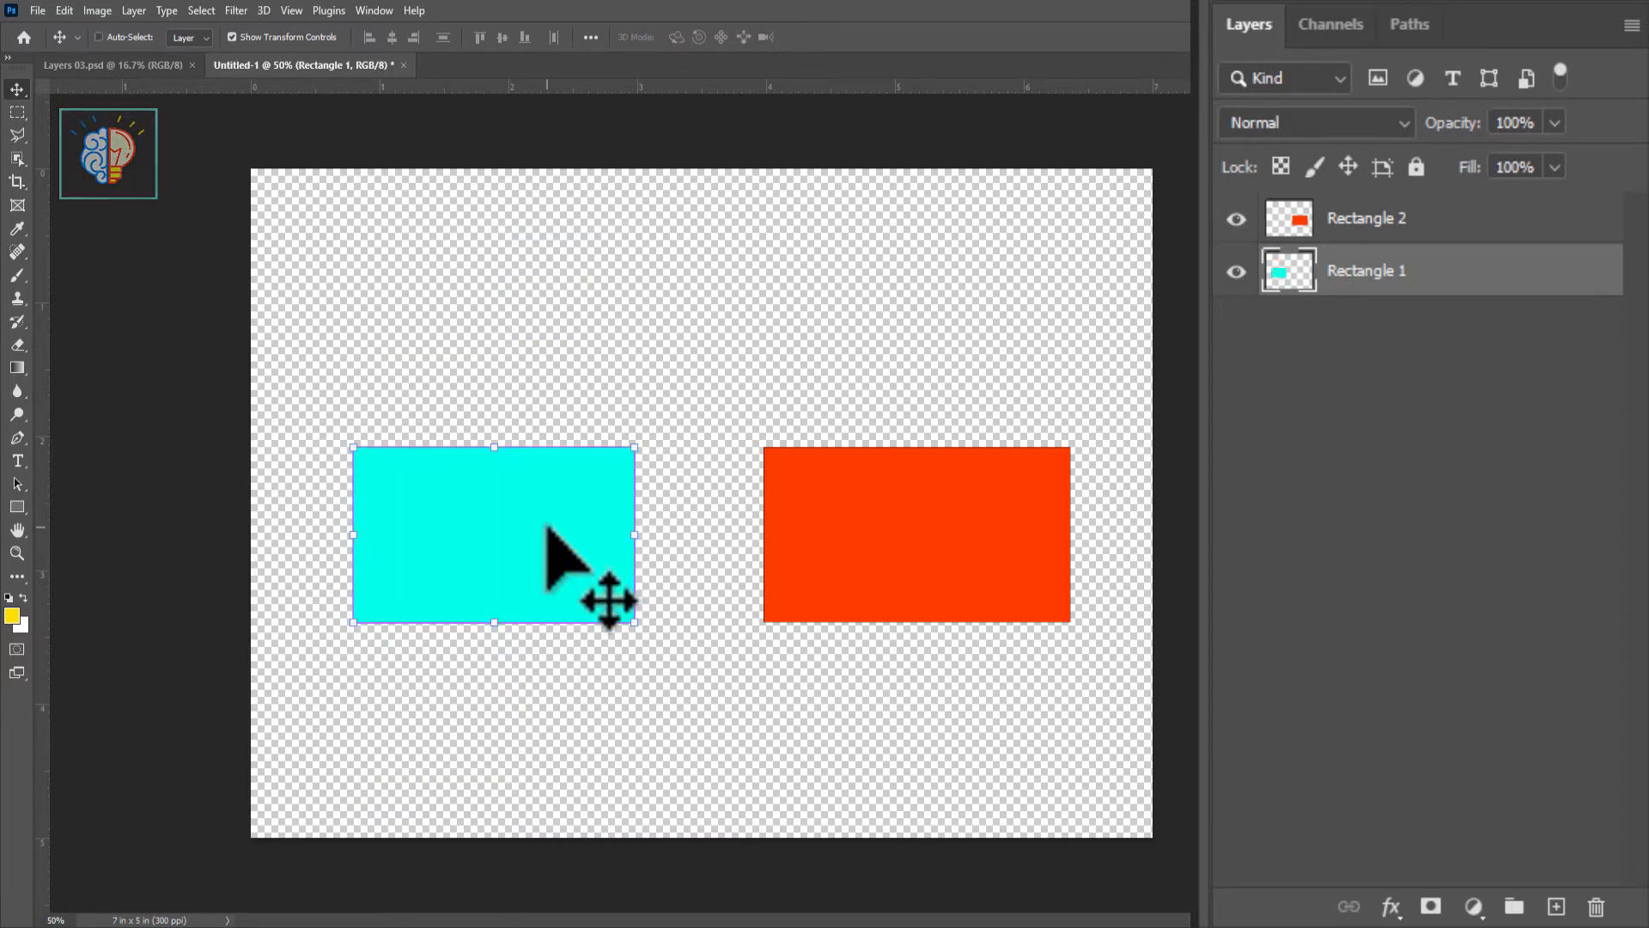
Lock the transparent pixels of Rectangle 1 and paint over the whole cyan rectangle in yellow with the Brush.
ctrl+click(683, 646)
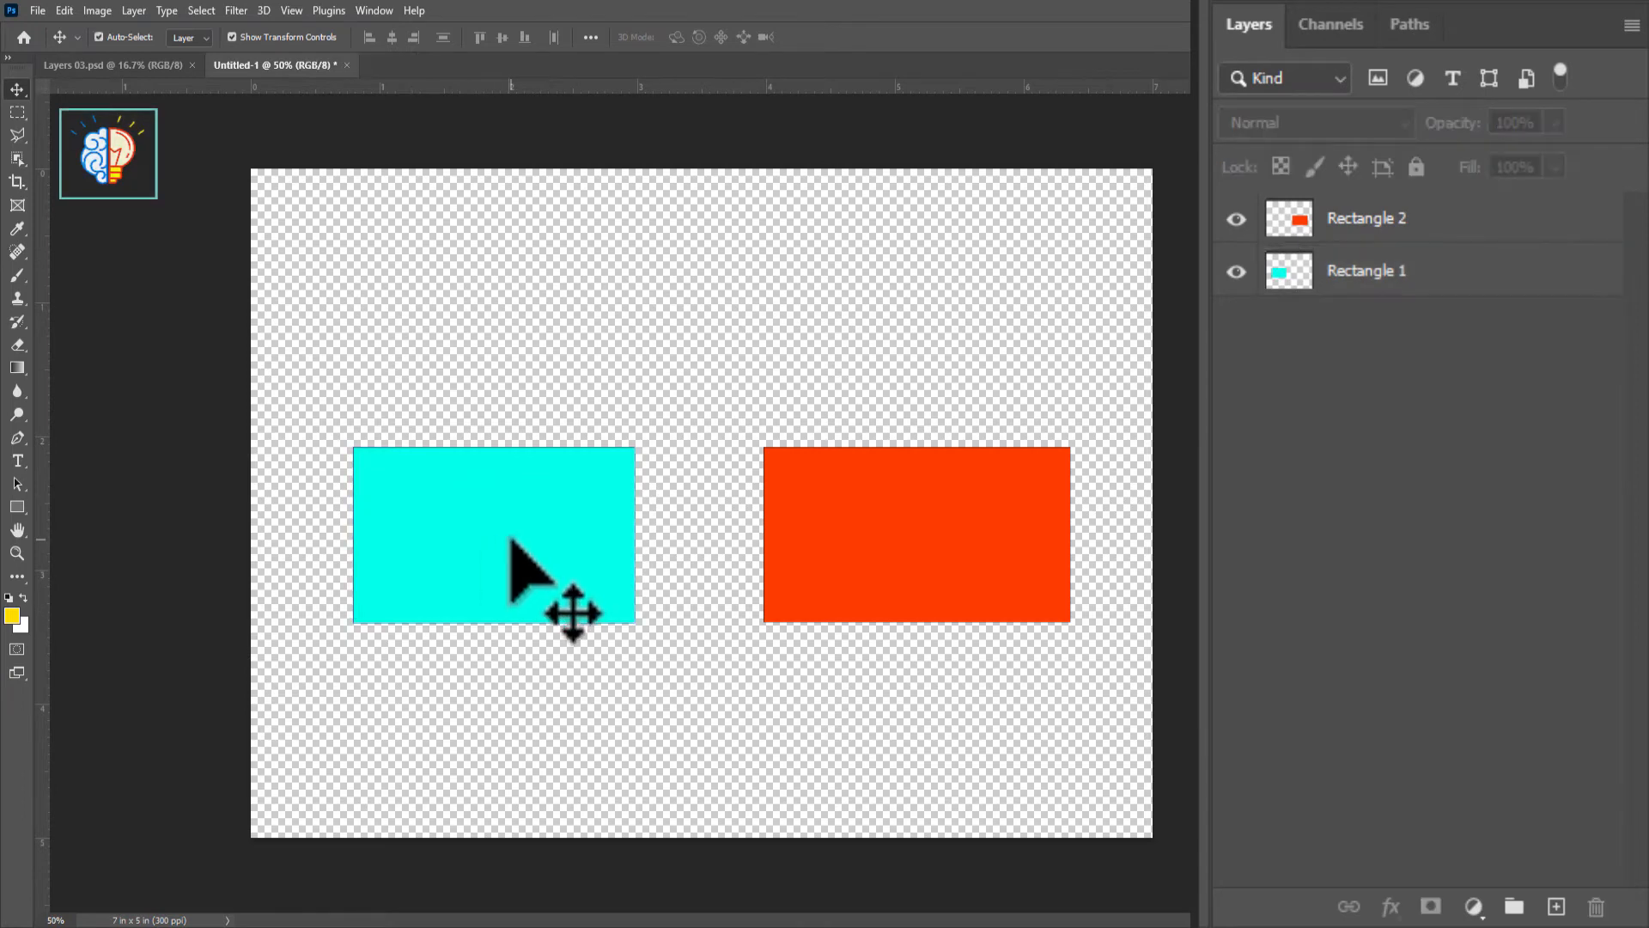
click(527, 530)
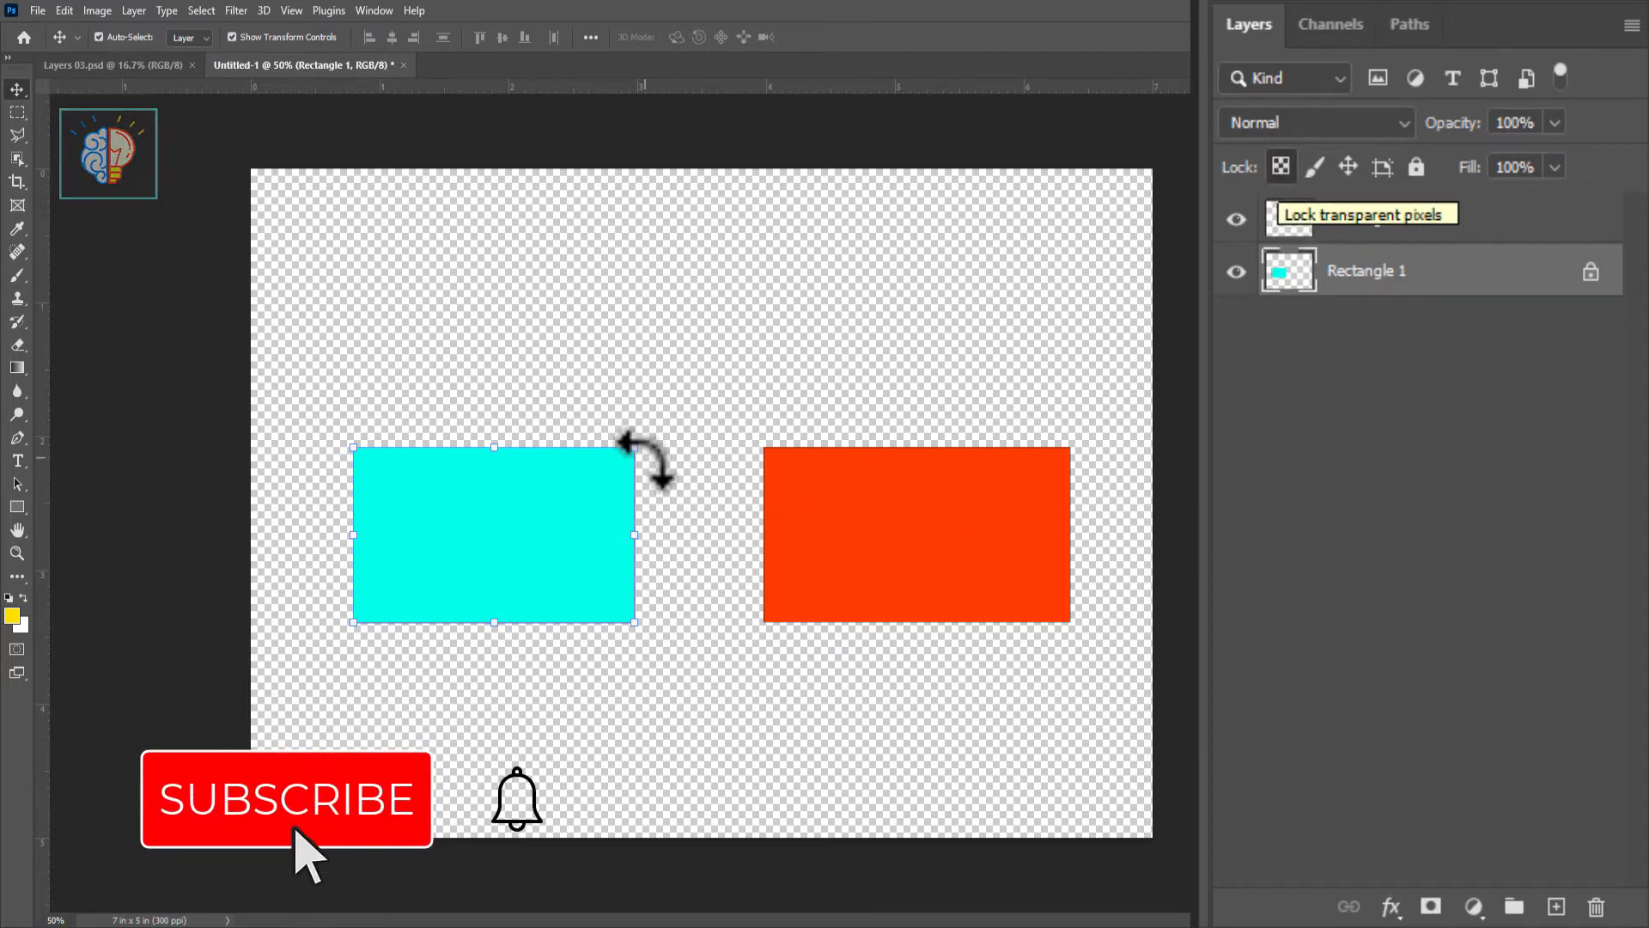
click(17, 275)
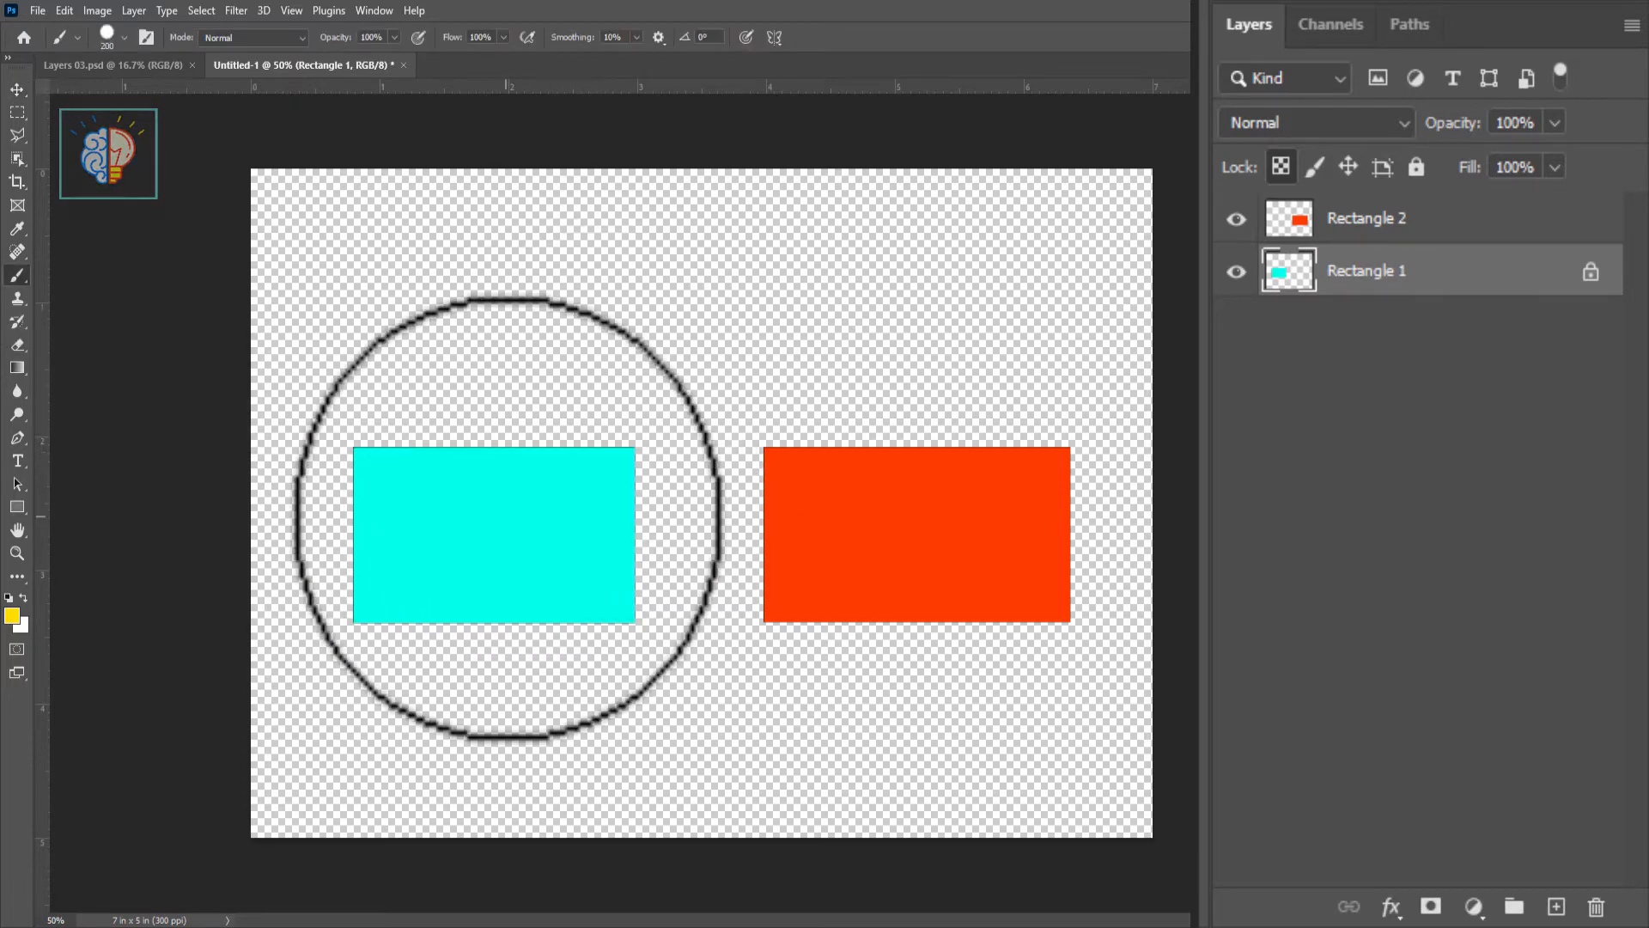
mouse_move(383, 489)
mouse_down()
mouse_move(625, 493)
mouse_move(608, 662)
mouse_move(449, 682)
mouse_move(346, 641)
mouse_move(358, 553)
mouse_move(478, 442)
mouse_move(515, 479)
mouse_move(405, 597)
mouse_up()
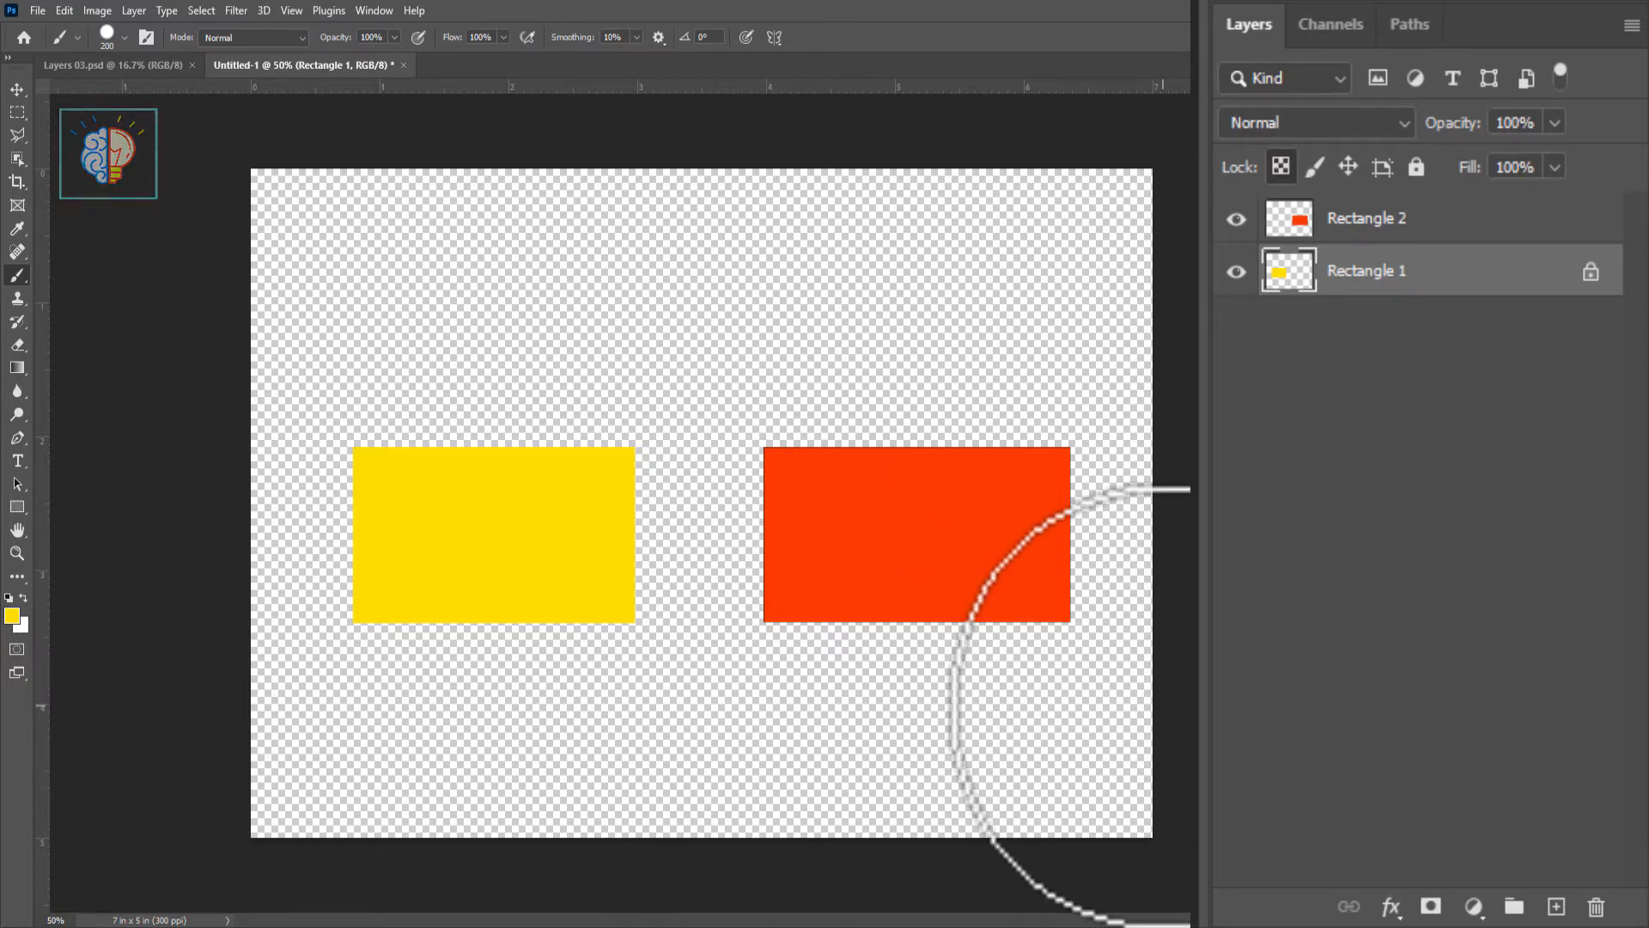
Undo the yellow paint and switch Rectangle 1's lock from transparent pixels to image pixels.
key(ctrl+z)
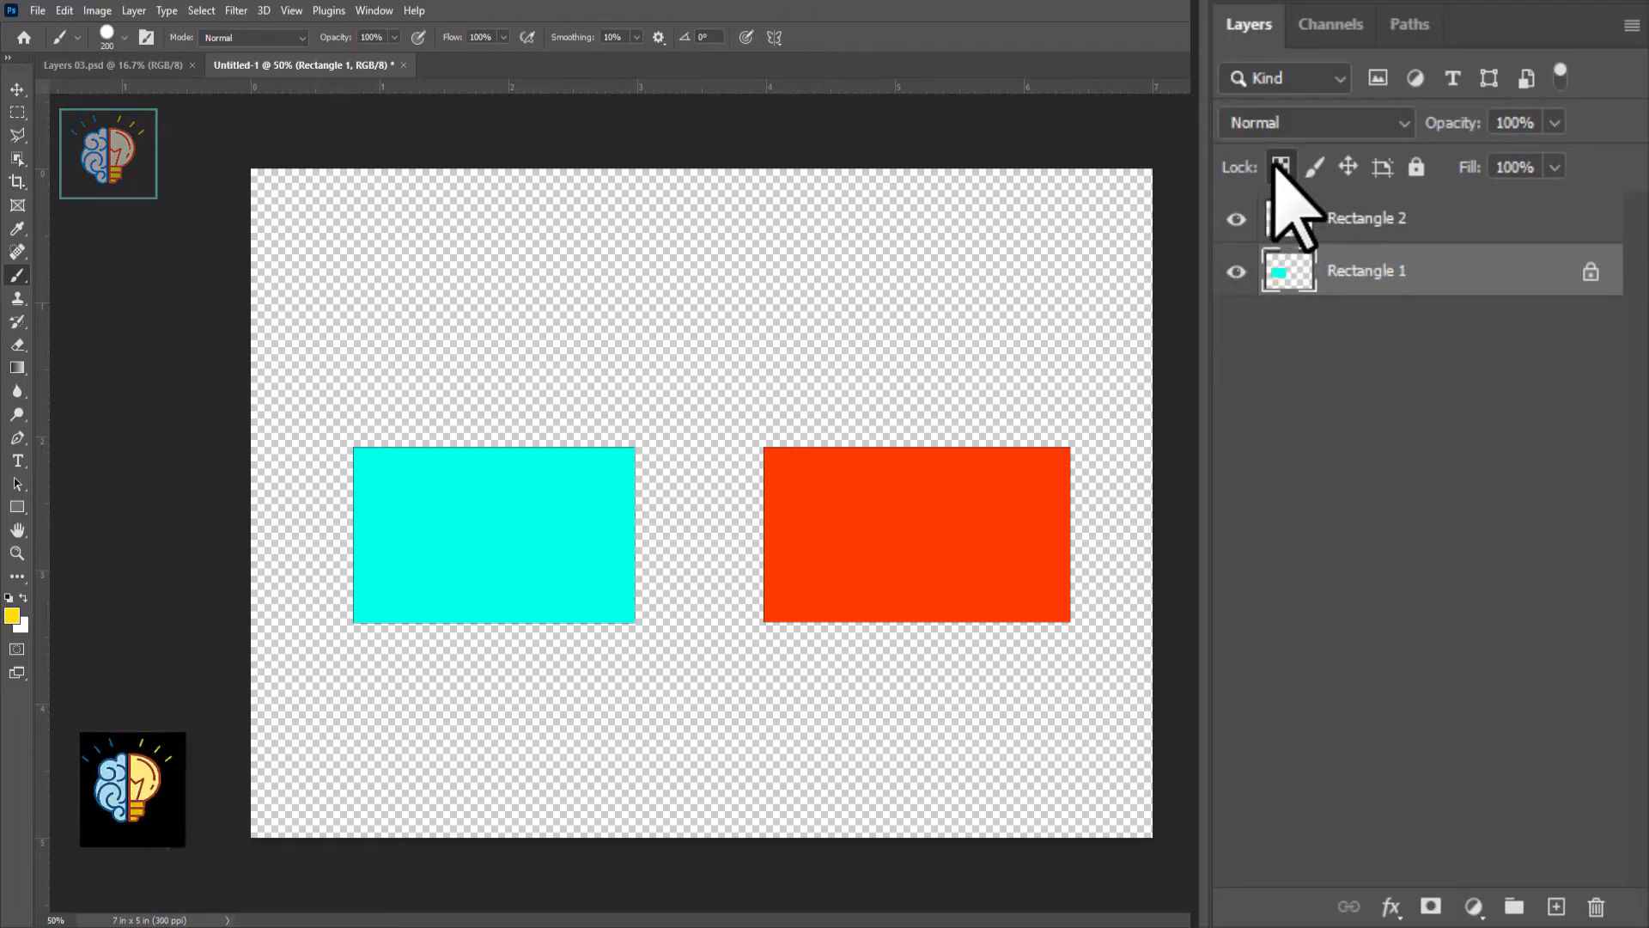
click(1280, 166)
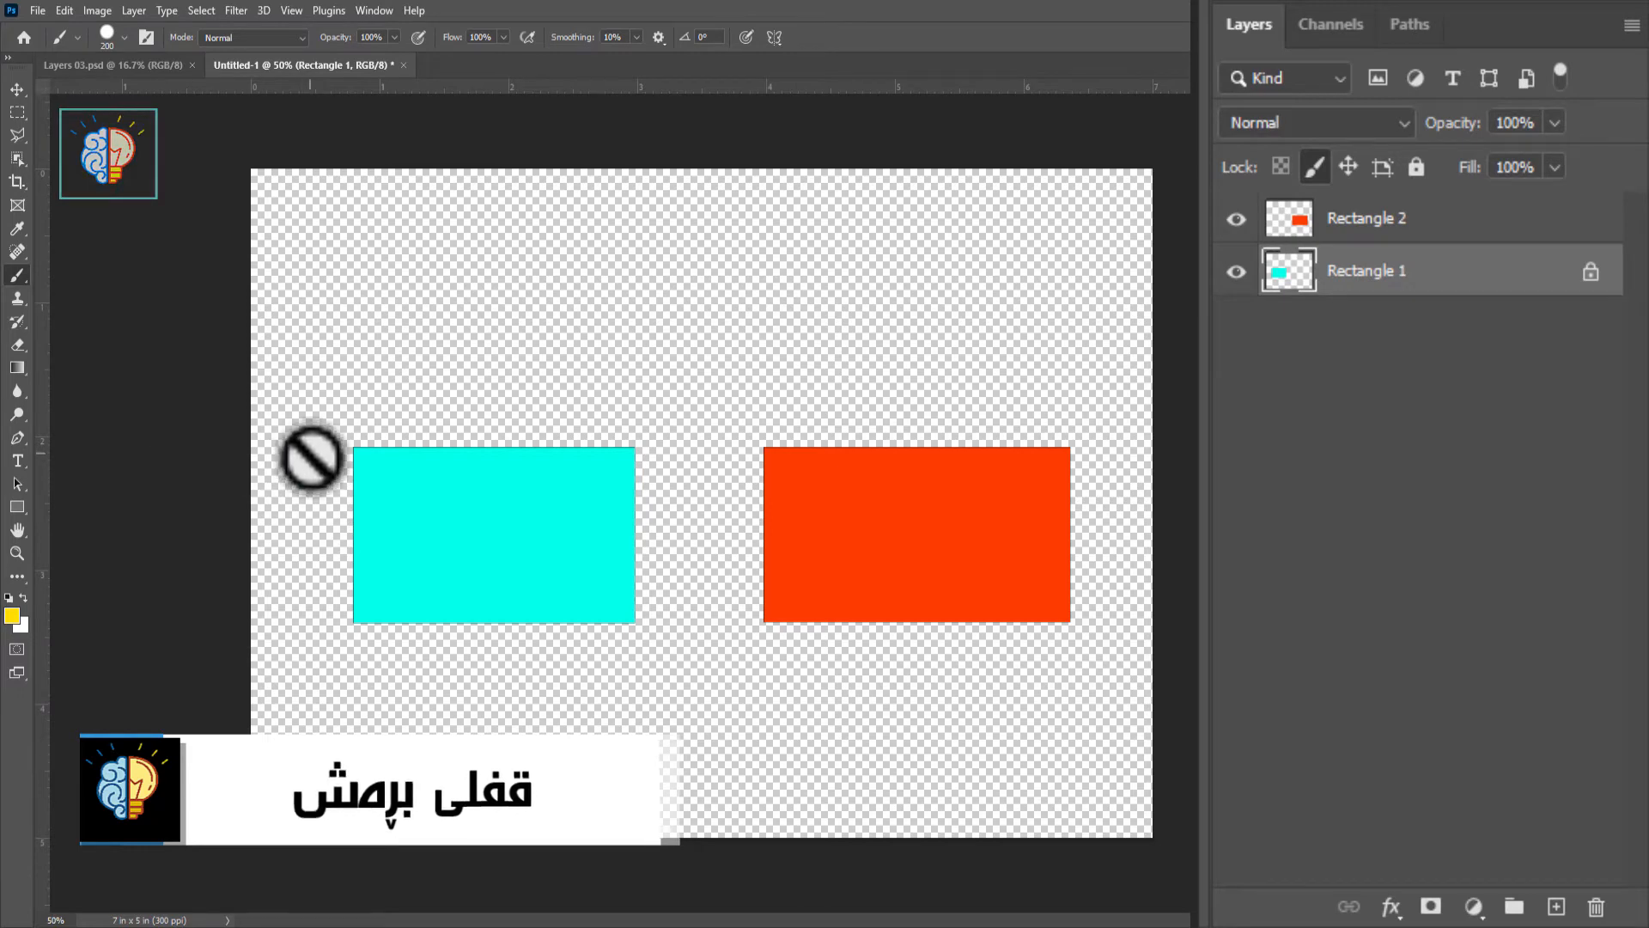
Try repeatedly to paint on the pixel-locked cyan rectangle with the Brush, dismissing each message.
click(412, 490)
click(808, 356)
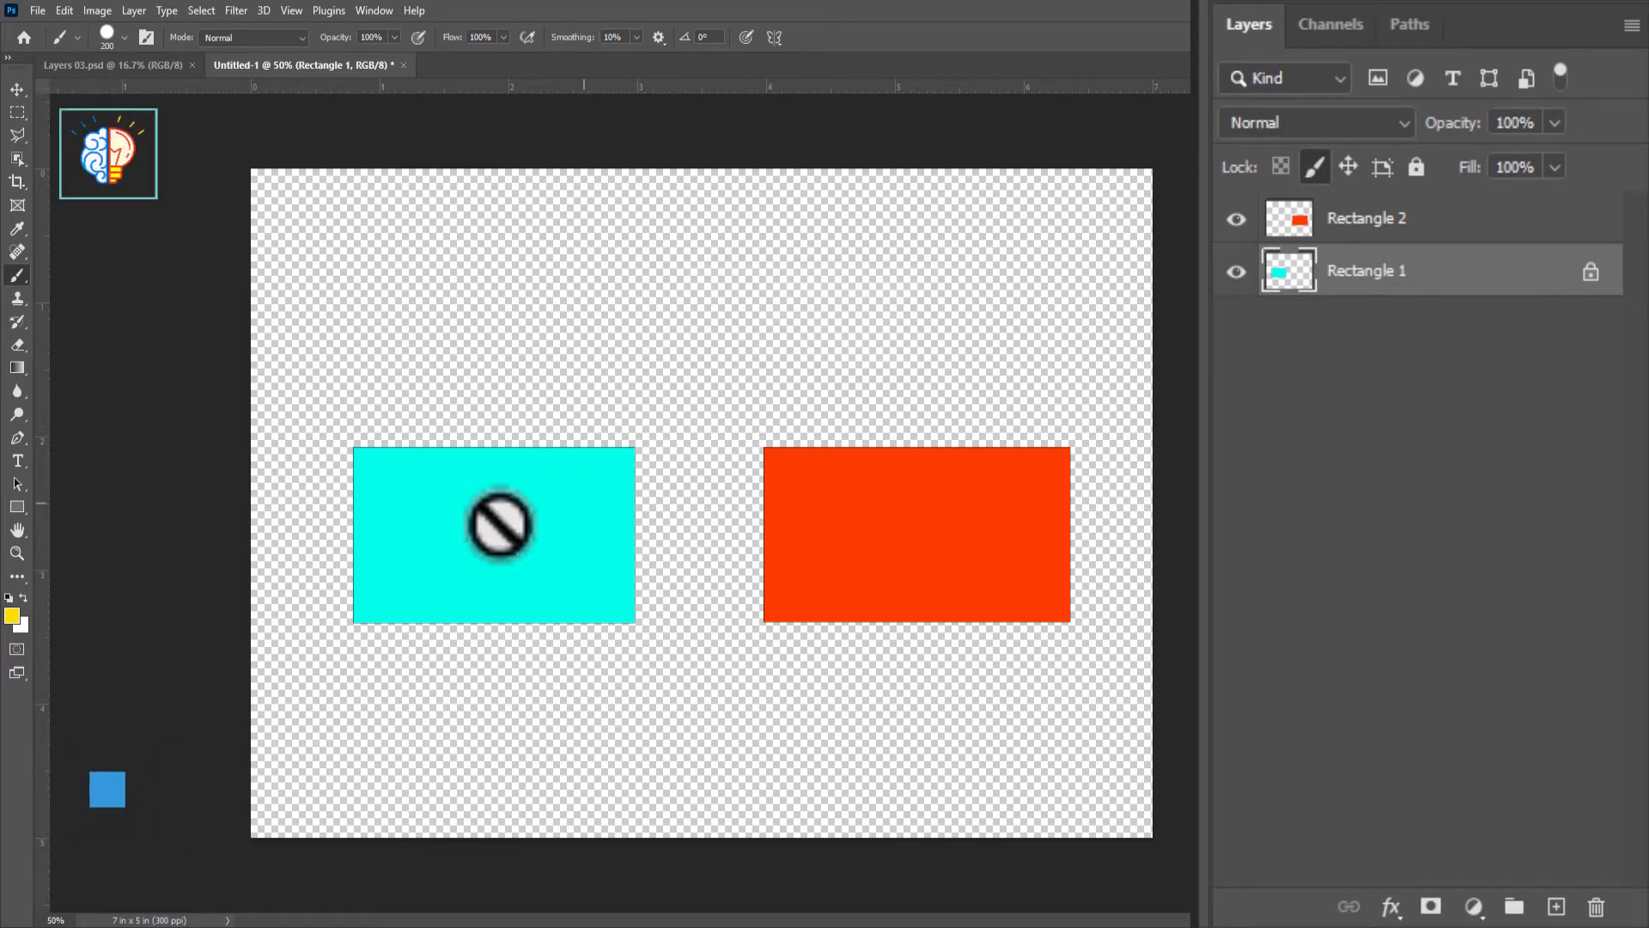
click(522, 554)
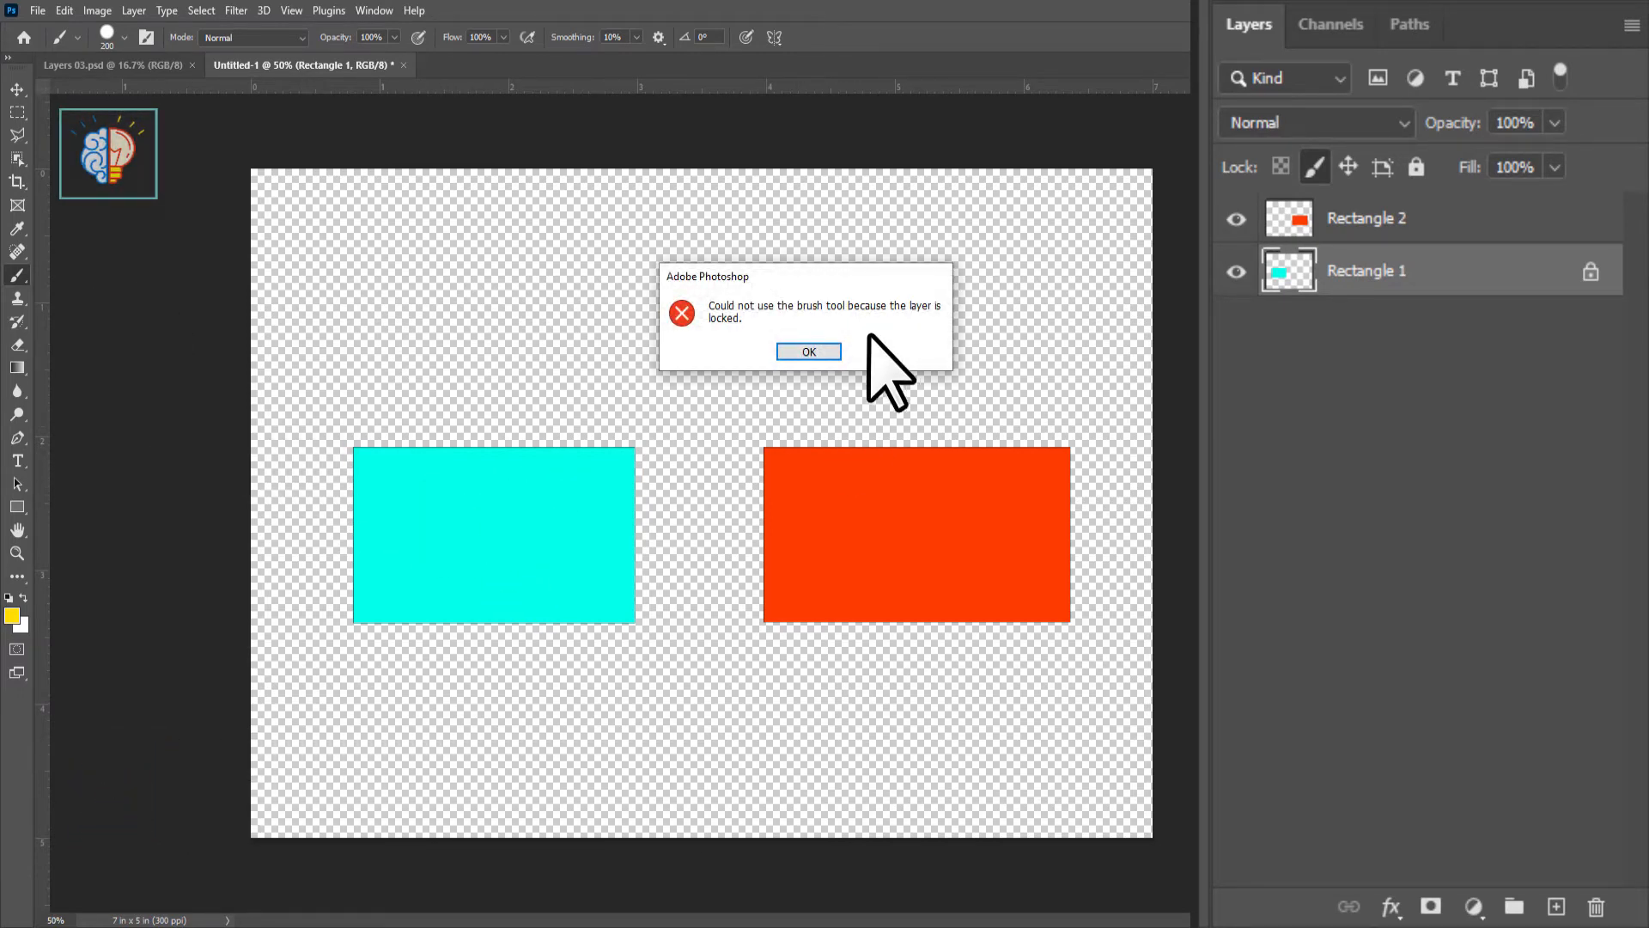
click(809, 352)
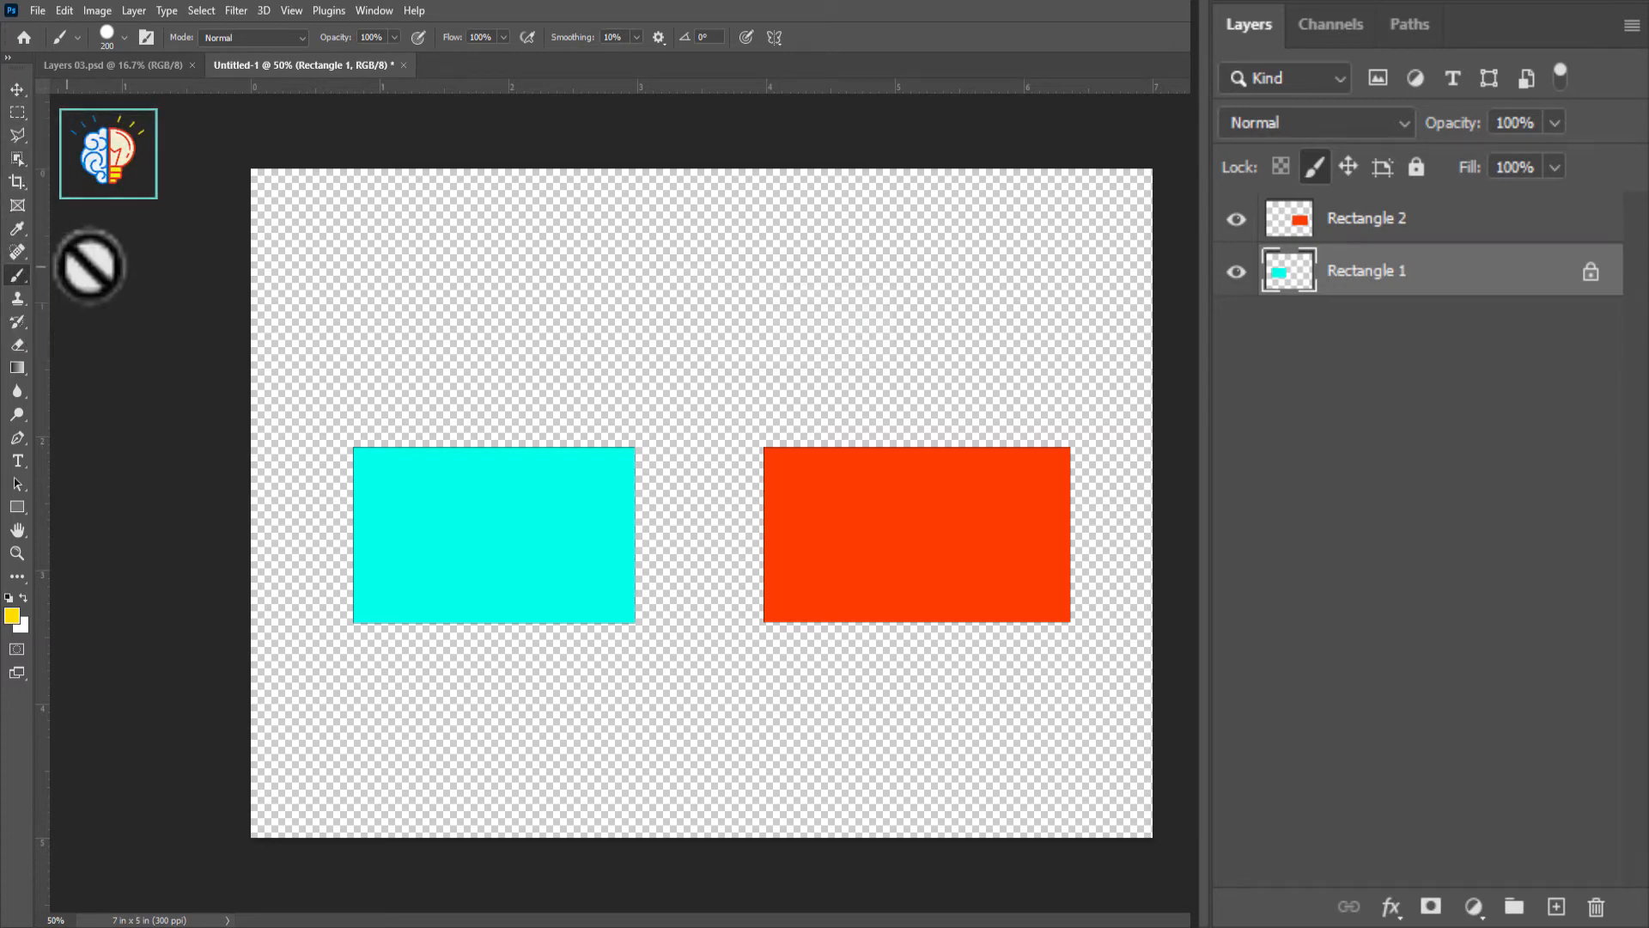
click(506, 547)
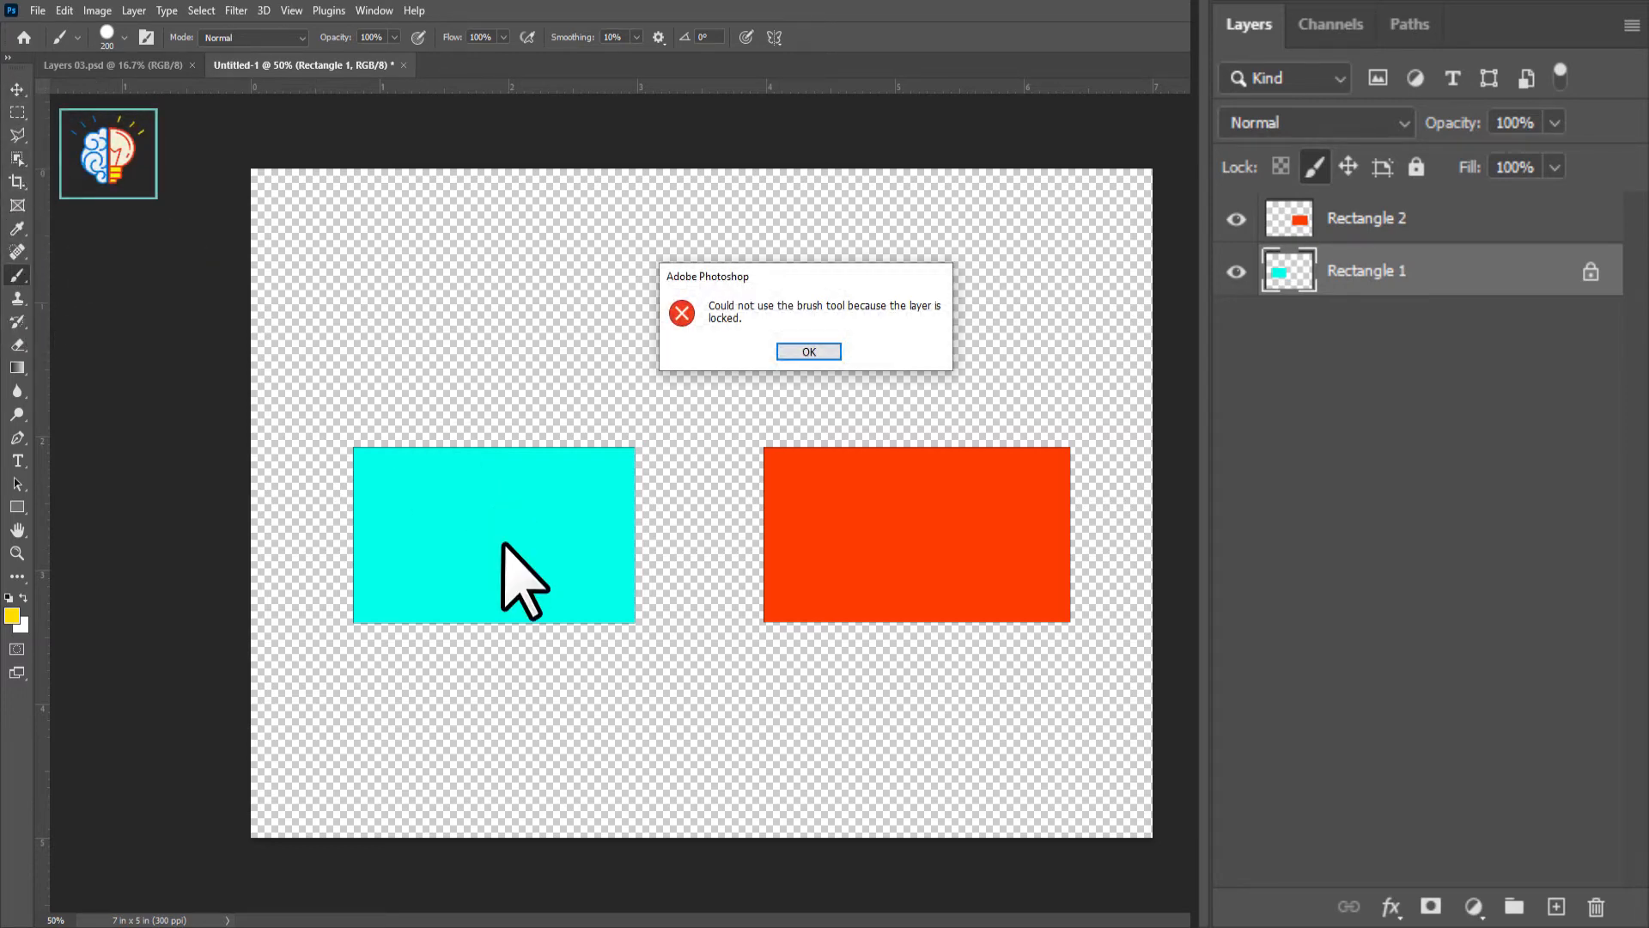
click(808, 353)
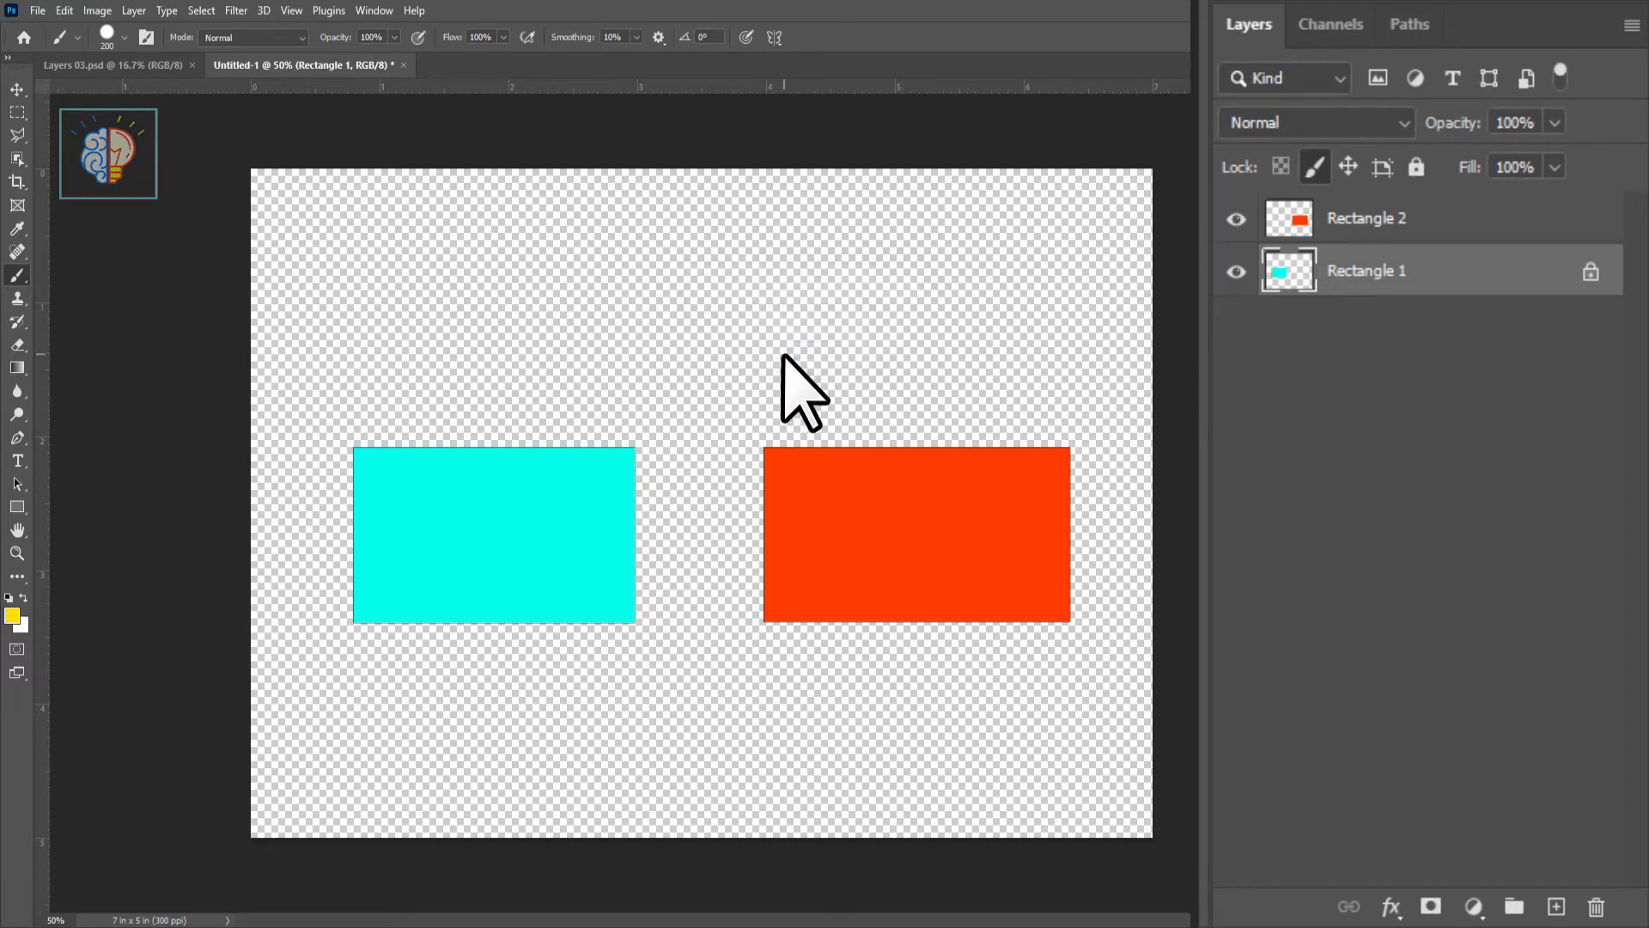
click(572, 525)
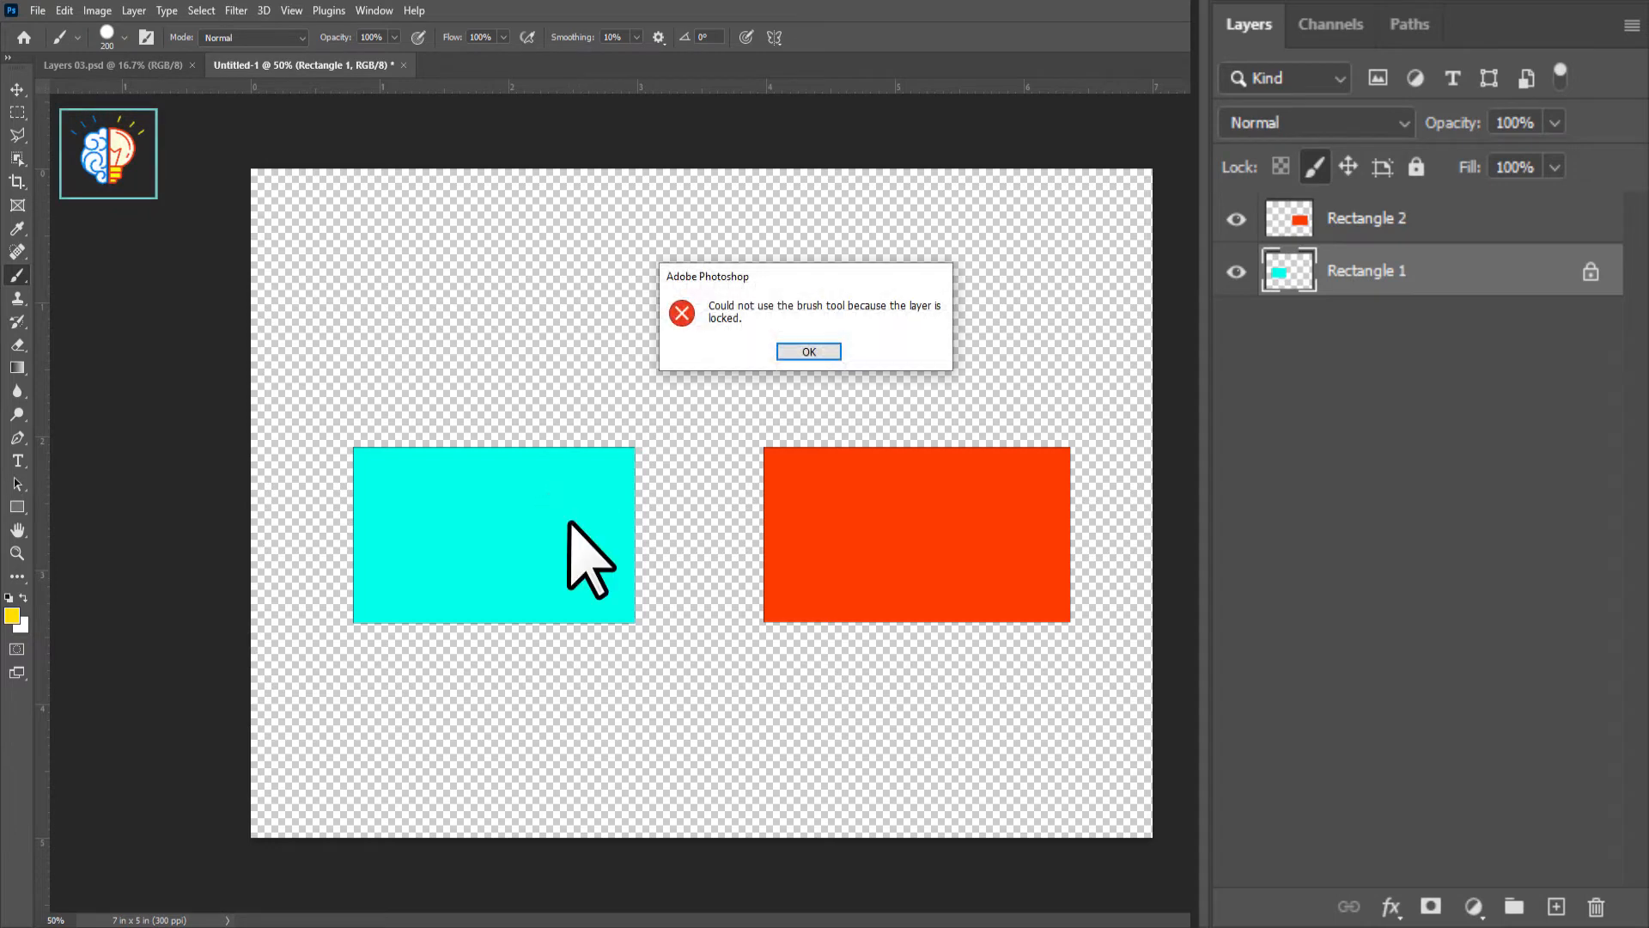
click(809, 352)
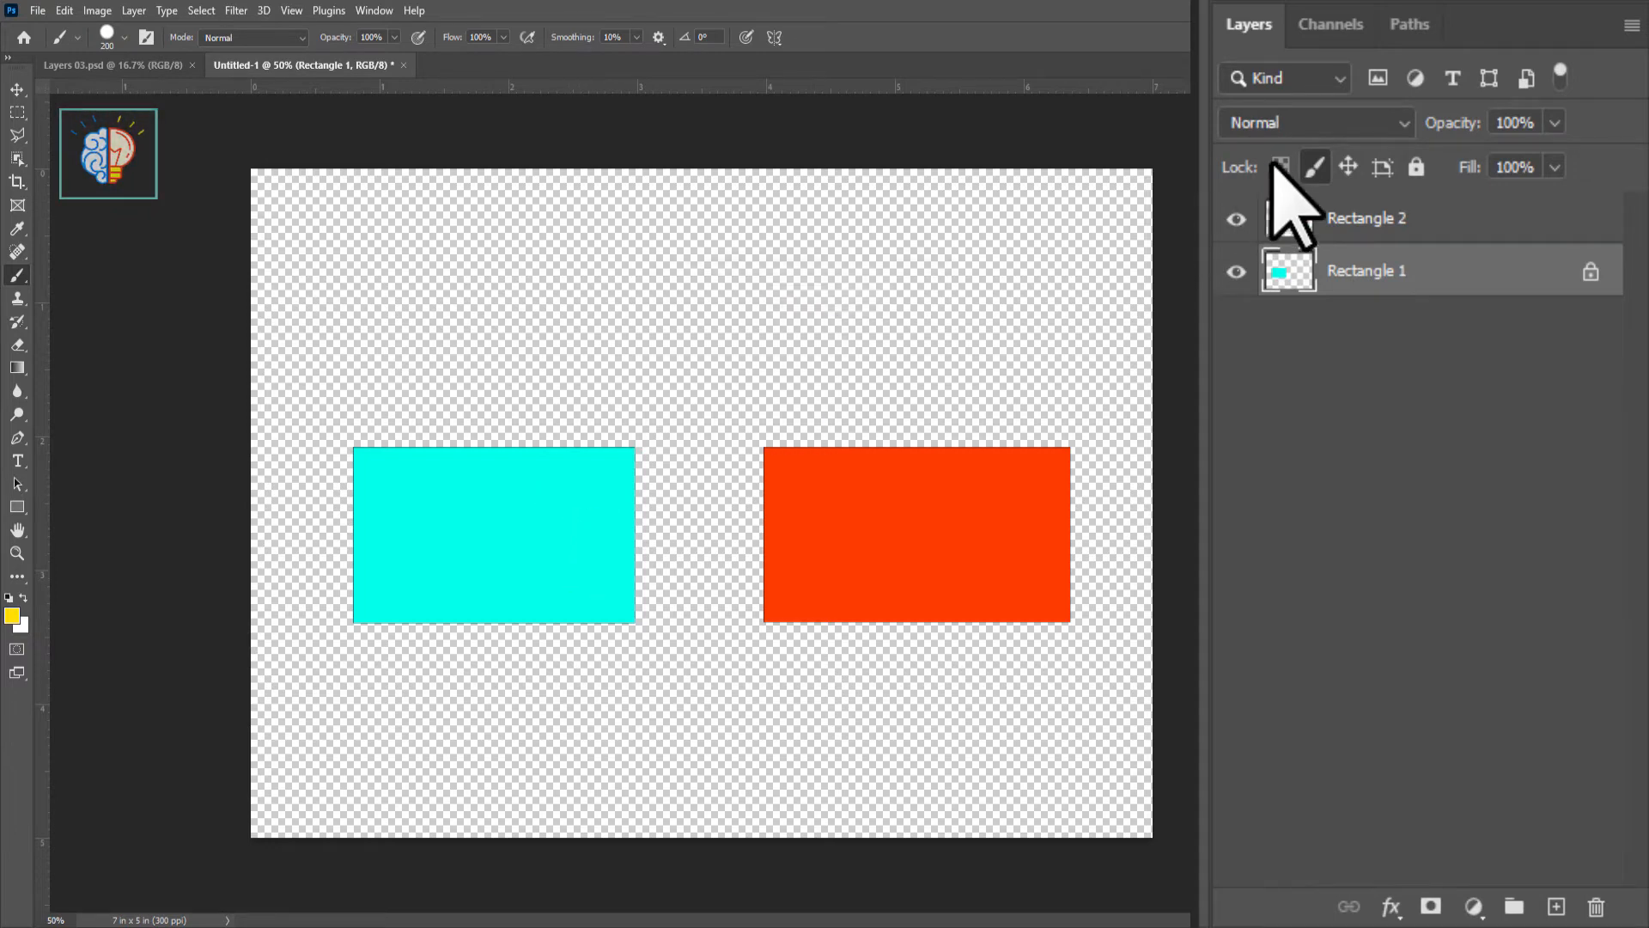
Try to erase part of the cyan rectangle with the Eraser tool and dismiss the message.
click(18, 344)
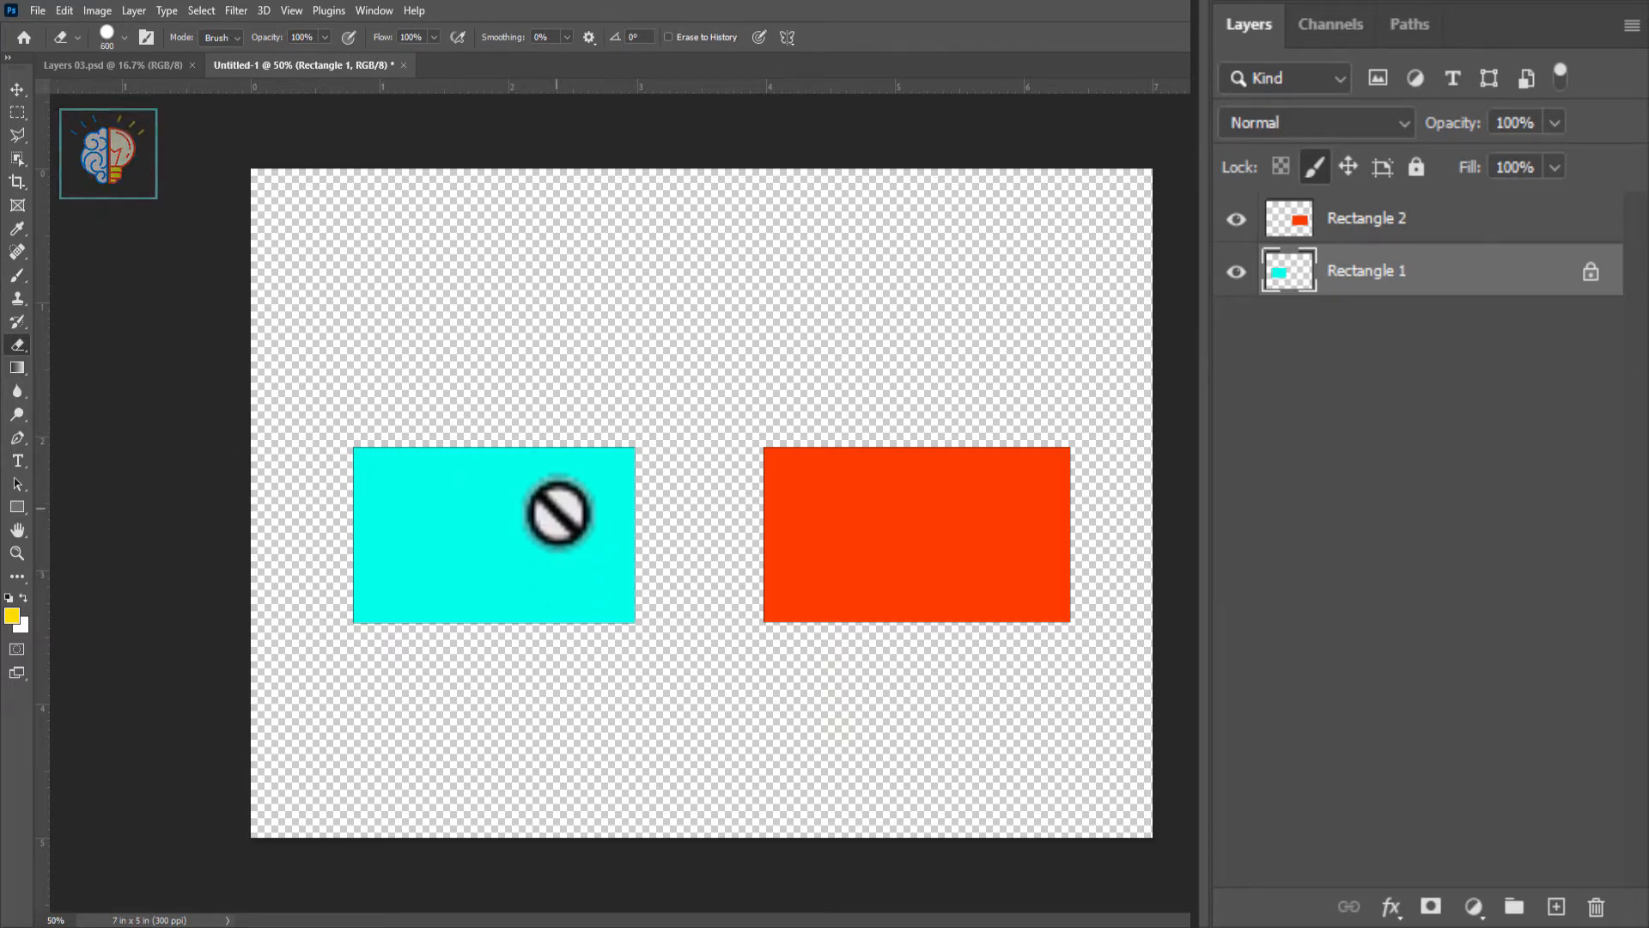
click(593, 498)
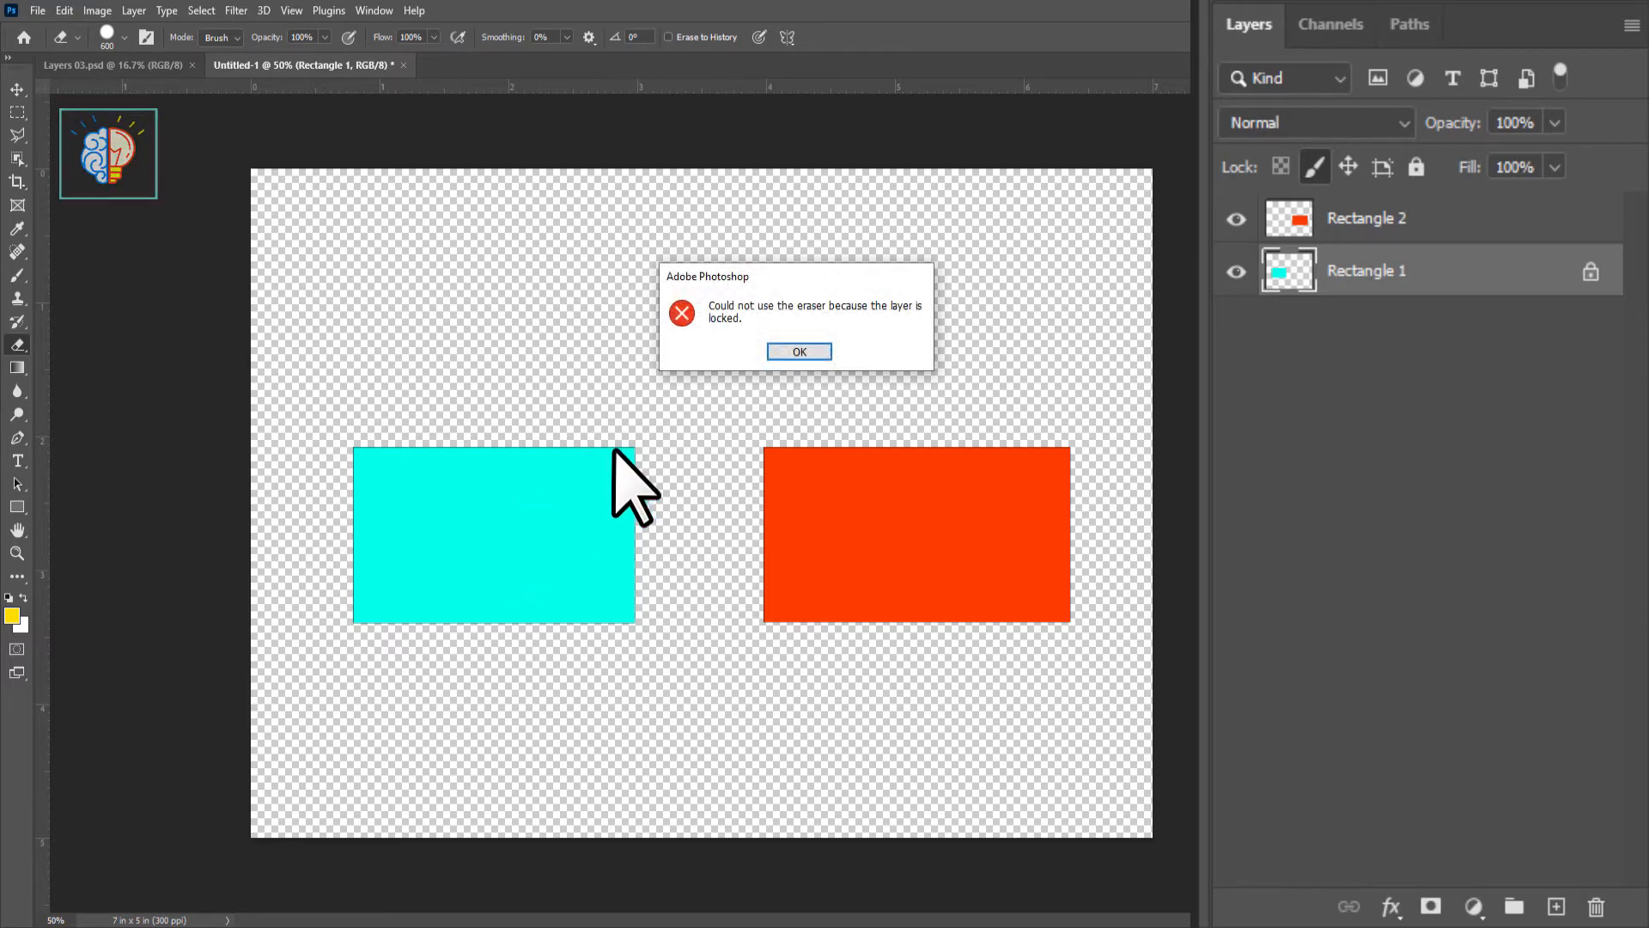
click(829, 352)
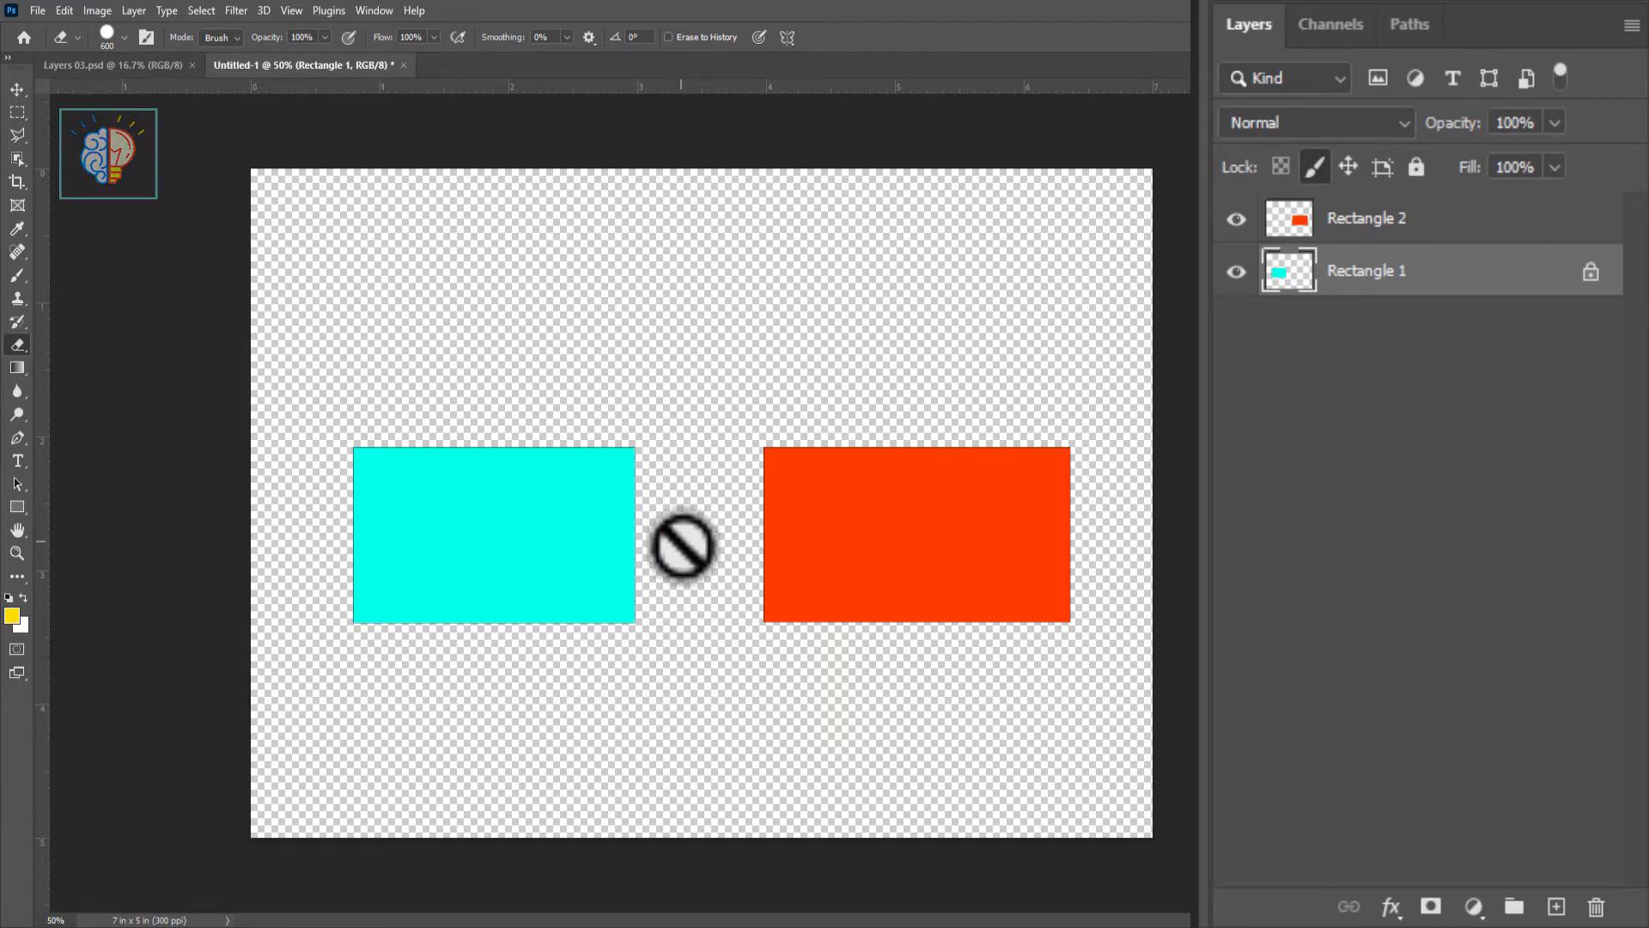
Move the cyan rectangle toward the canvas's left edge and the orange rectangle into the upper-right corner with the Move tool.
click(17, 89)
mouse_move(507, 545)
mouse_down()
mouse_move(474, 487)
mouse_move(449, 593)
mouse_move(441, 500)
mouse_move(408, 602)
mouse_up()
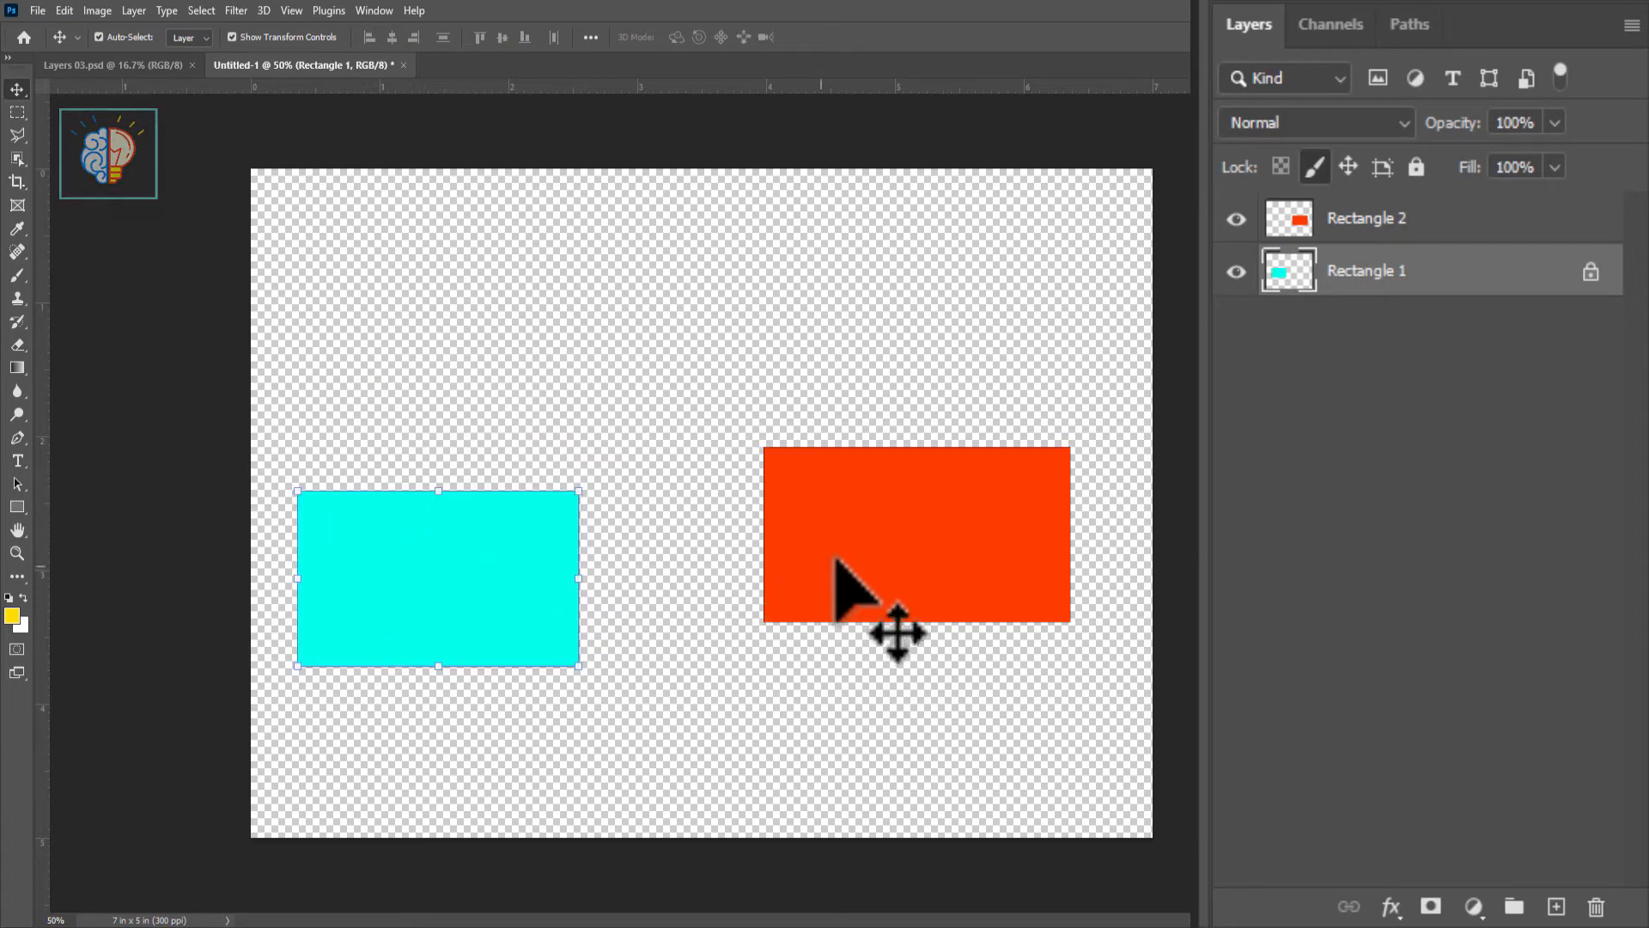
drag(835, 558, 935, 289)
drag(324, 655, 378, 421)
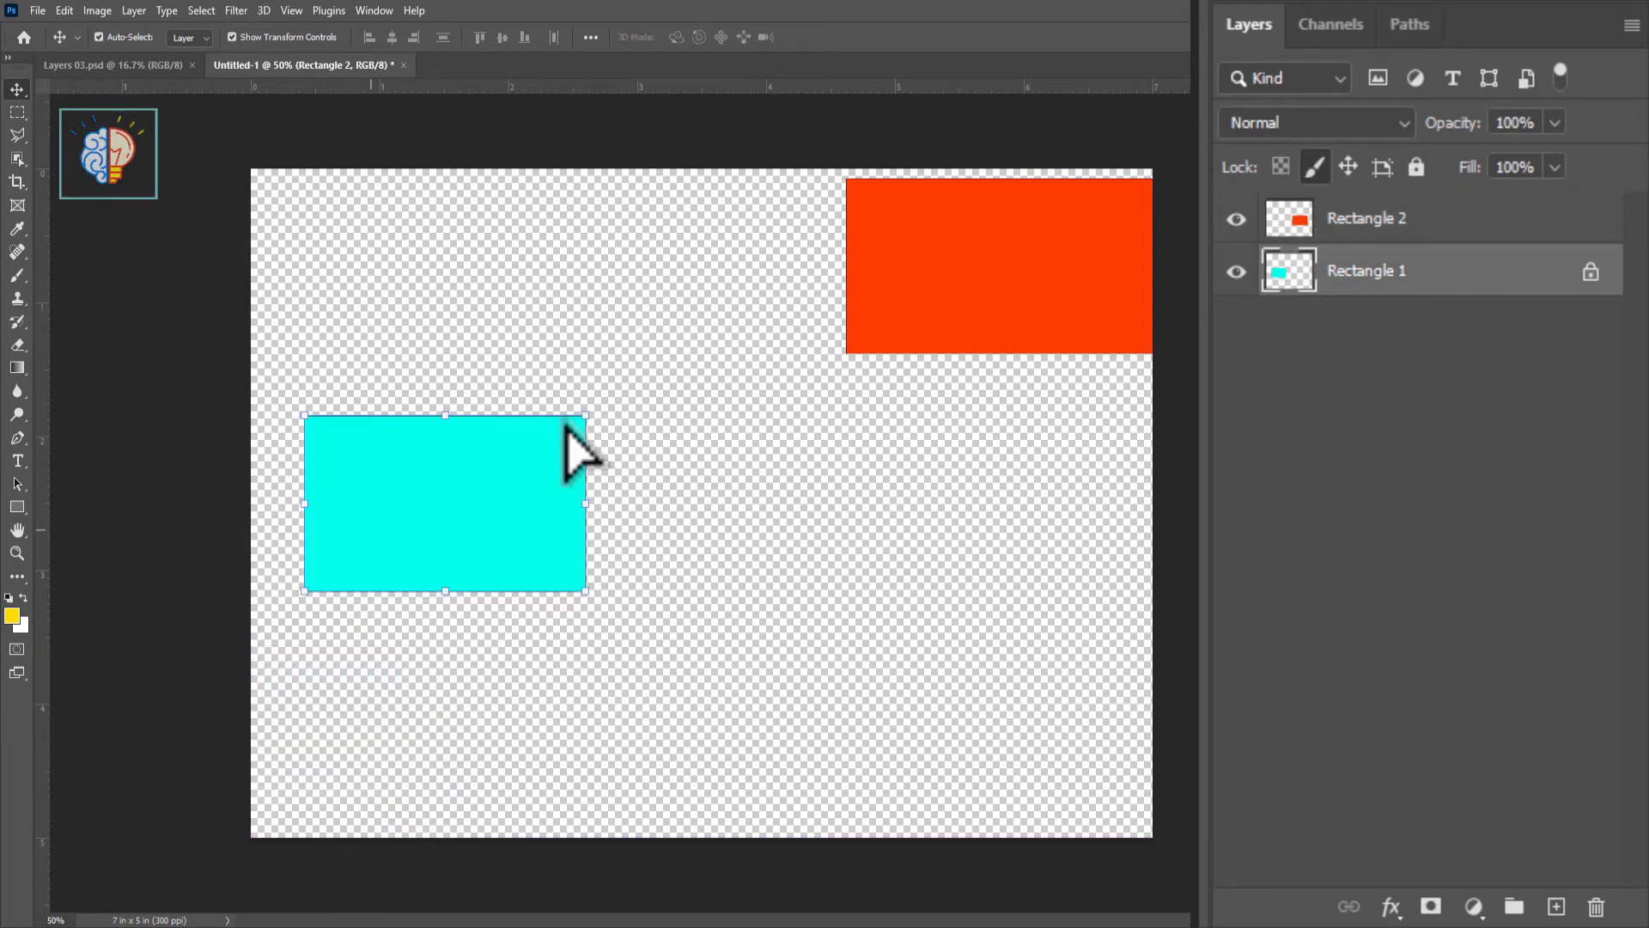
Move the orange rectangle level with the cyan one and lock Rectangle 2's position.
drag(939, 337, 886, 532)
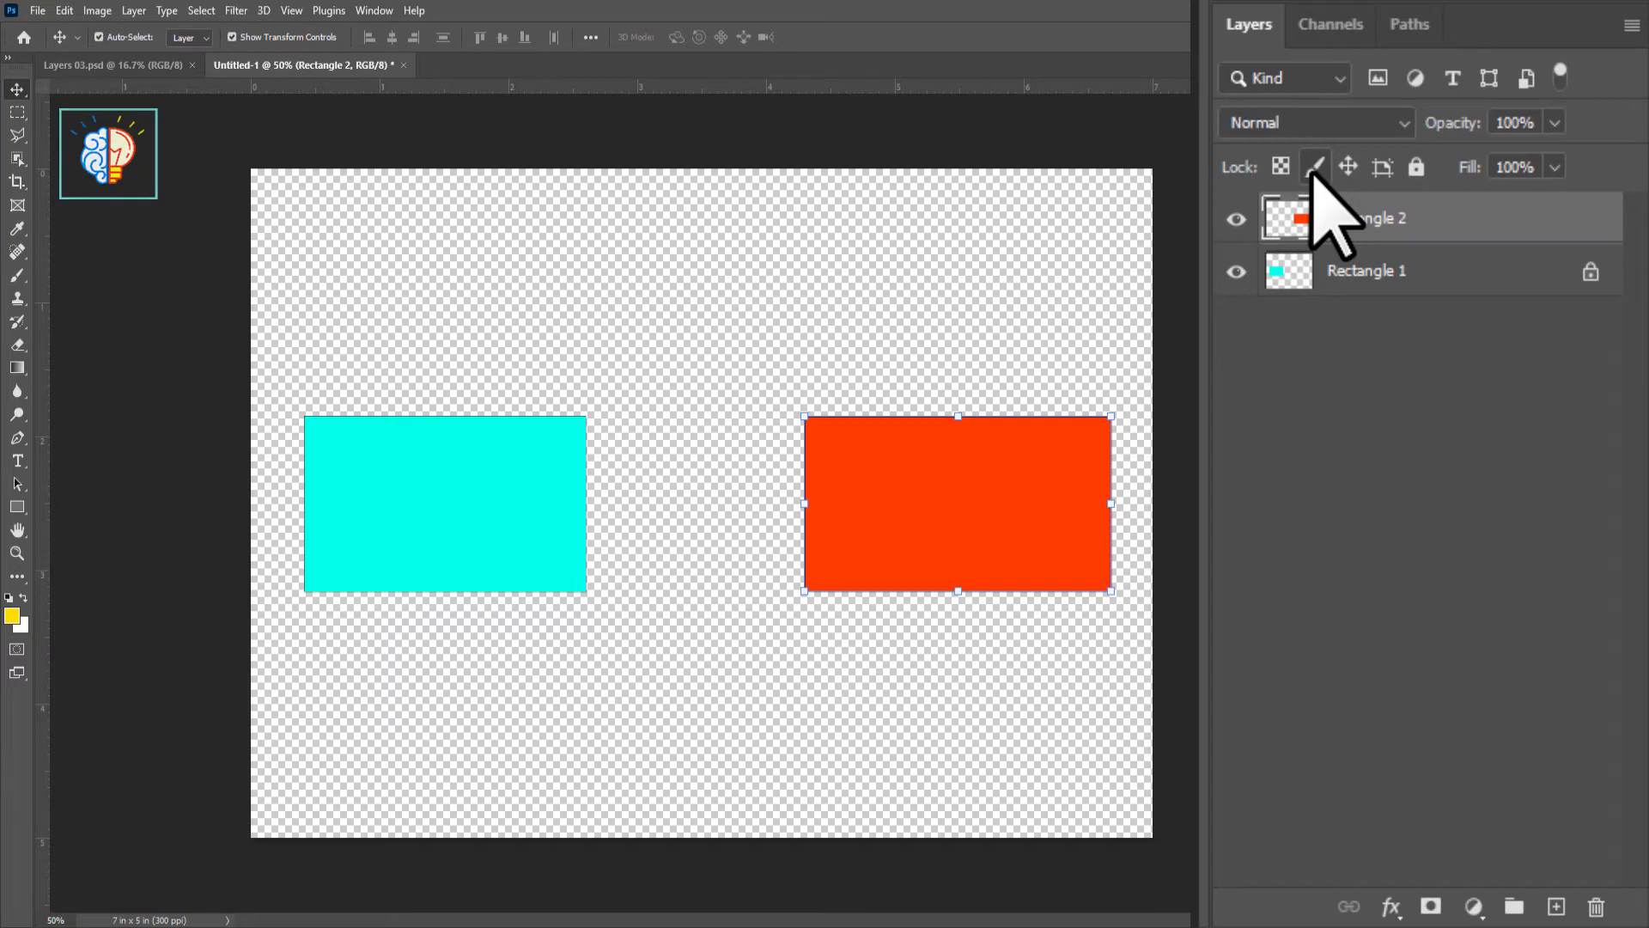
click(1482, 272)
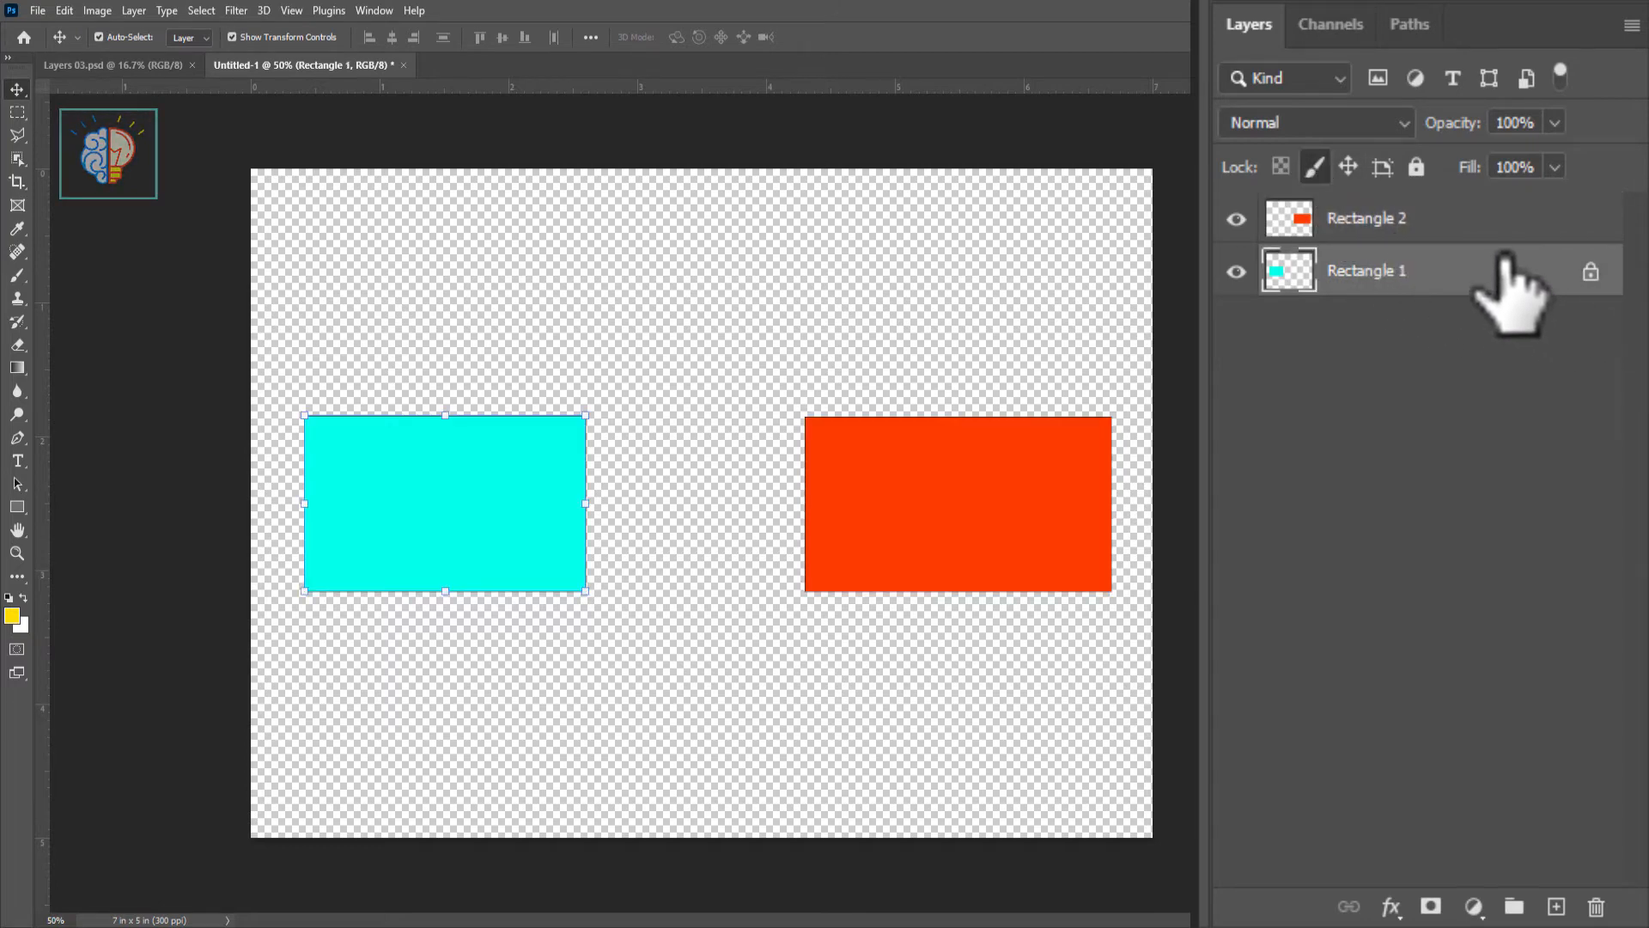
click(1356, 221)
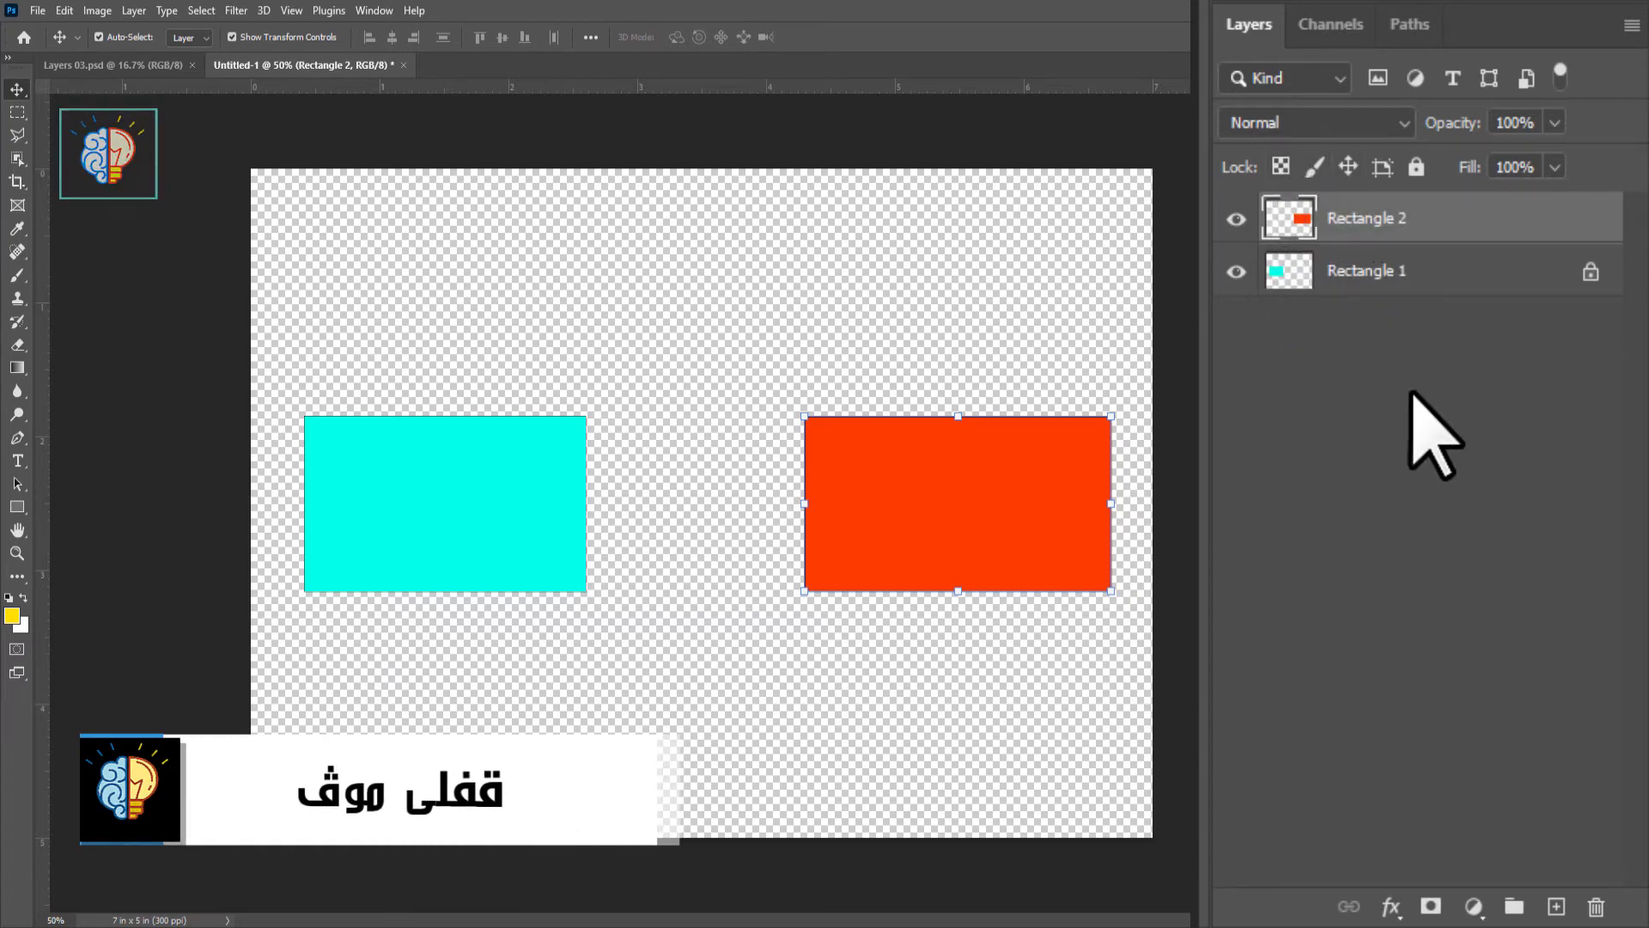
click(1348, 168)
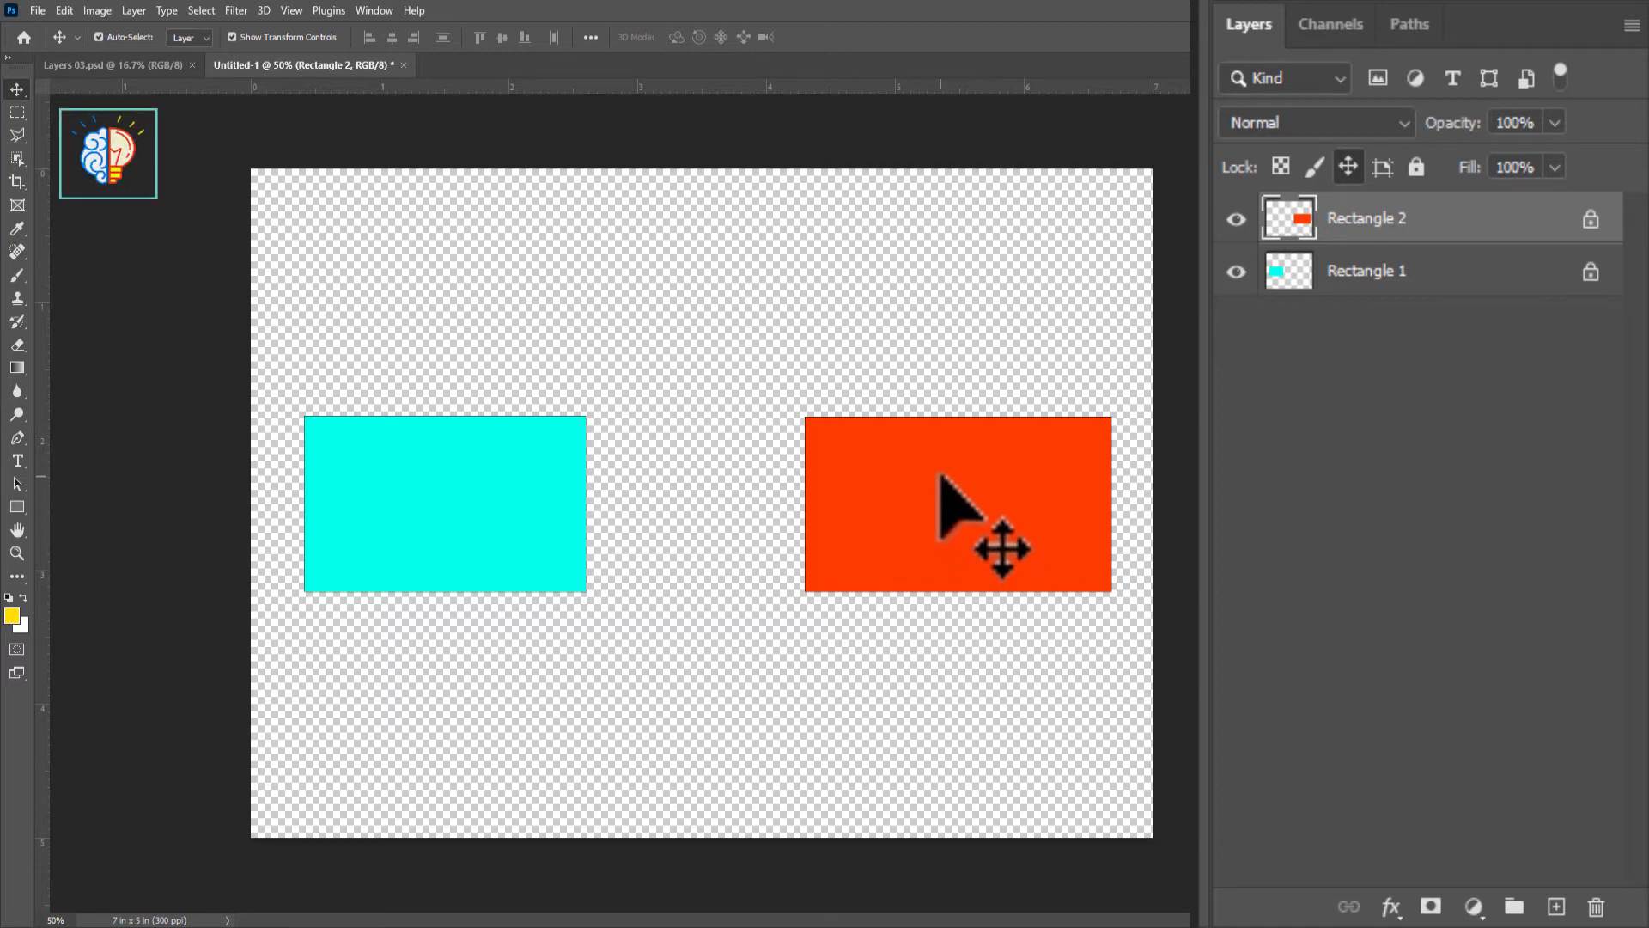
Try to move the position-locked orange rectangle, and move the cyan rectangle slightly lower for comparison.
drag(943, 471, 982, 488)
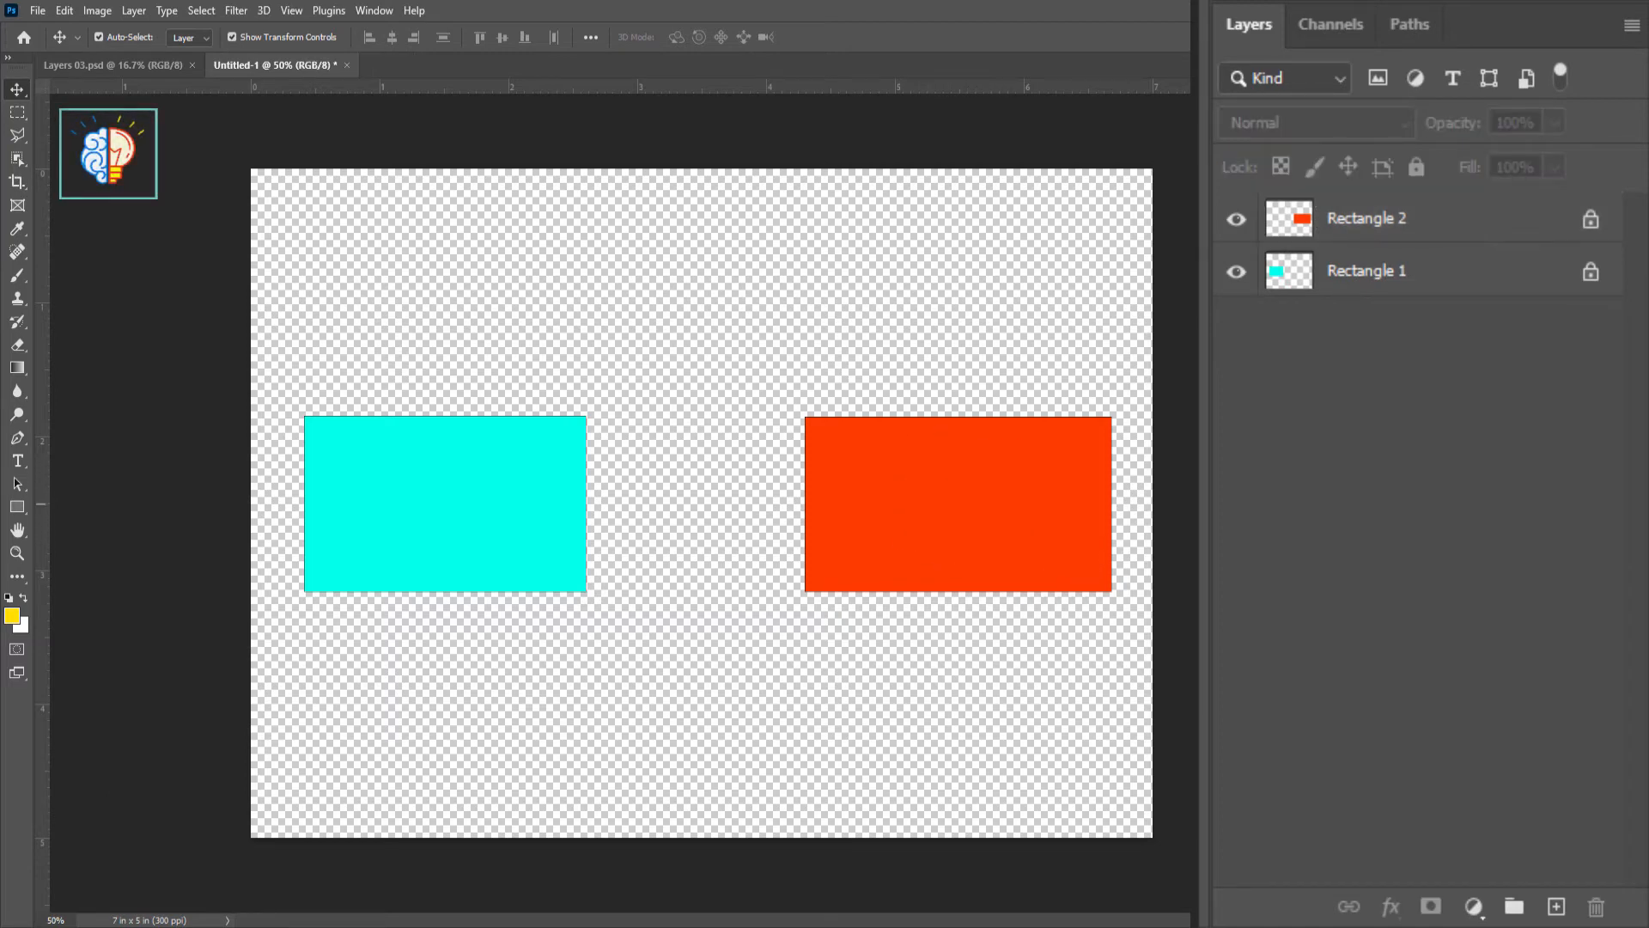
drag(469, 547, 519, 513)
key(ctrl+z)
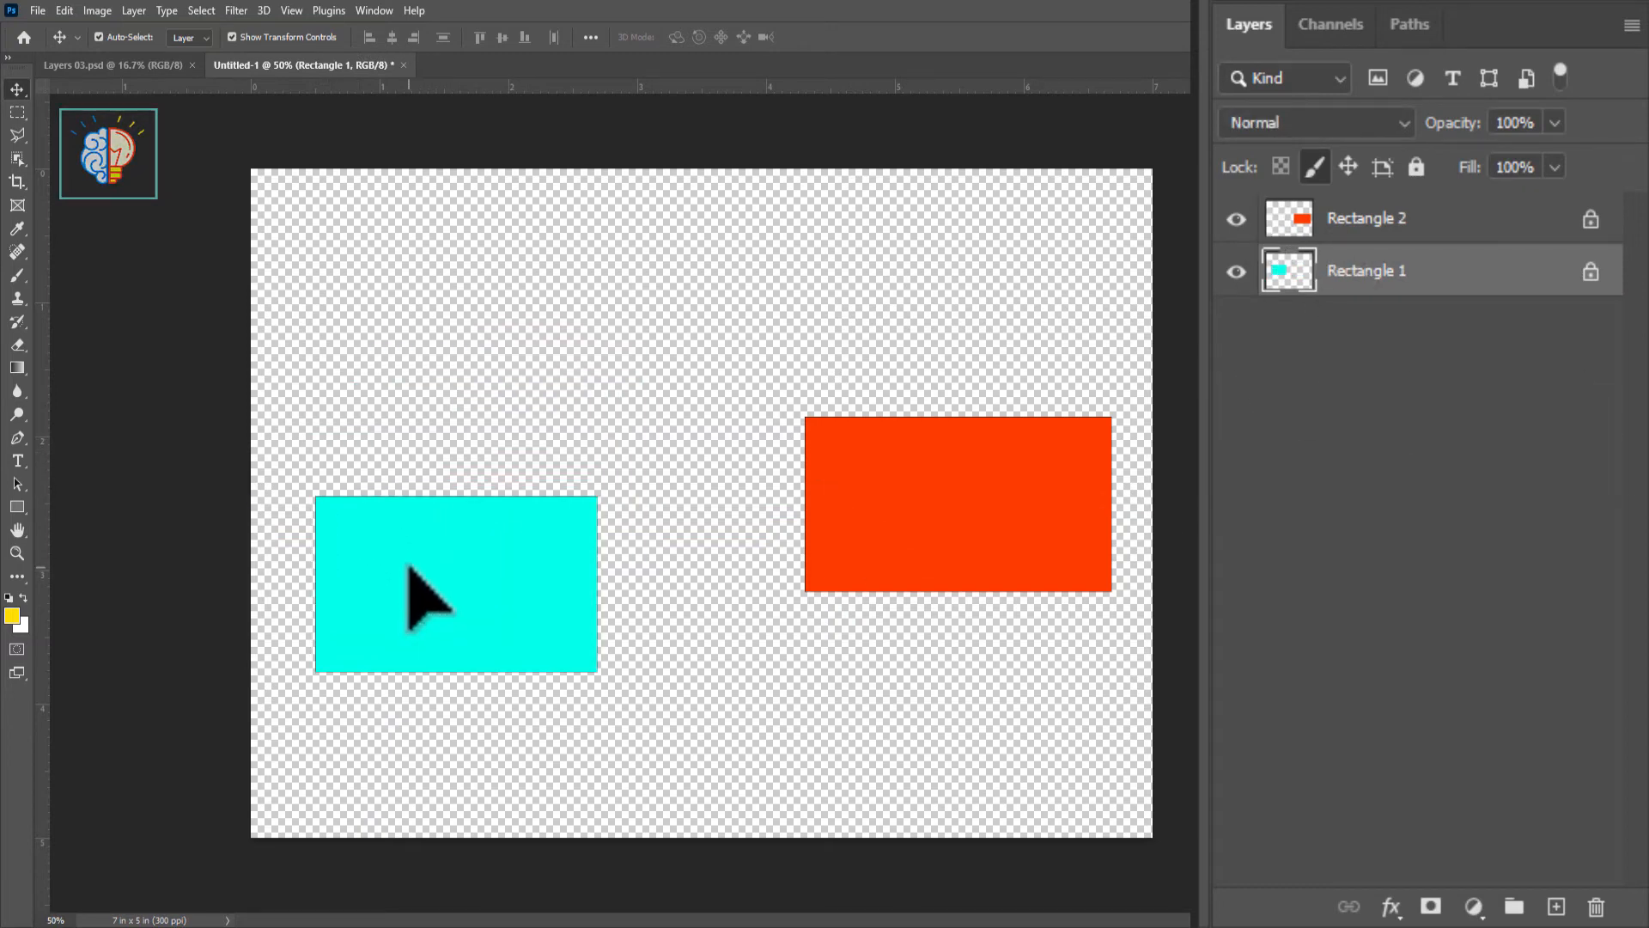
click(1356, 226)
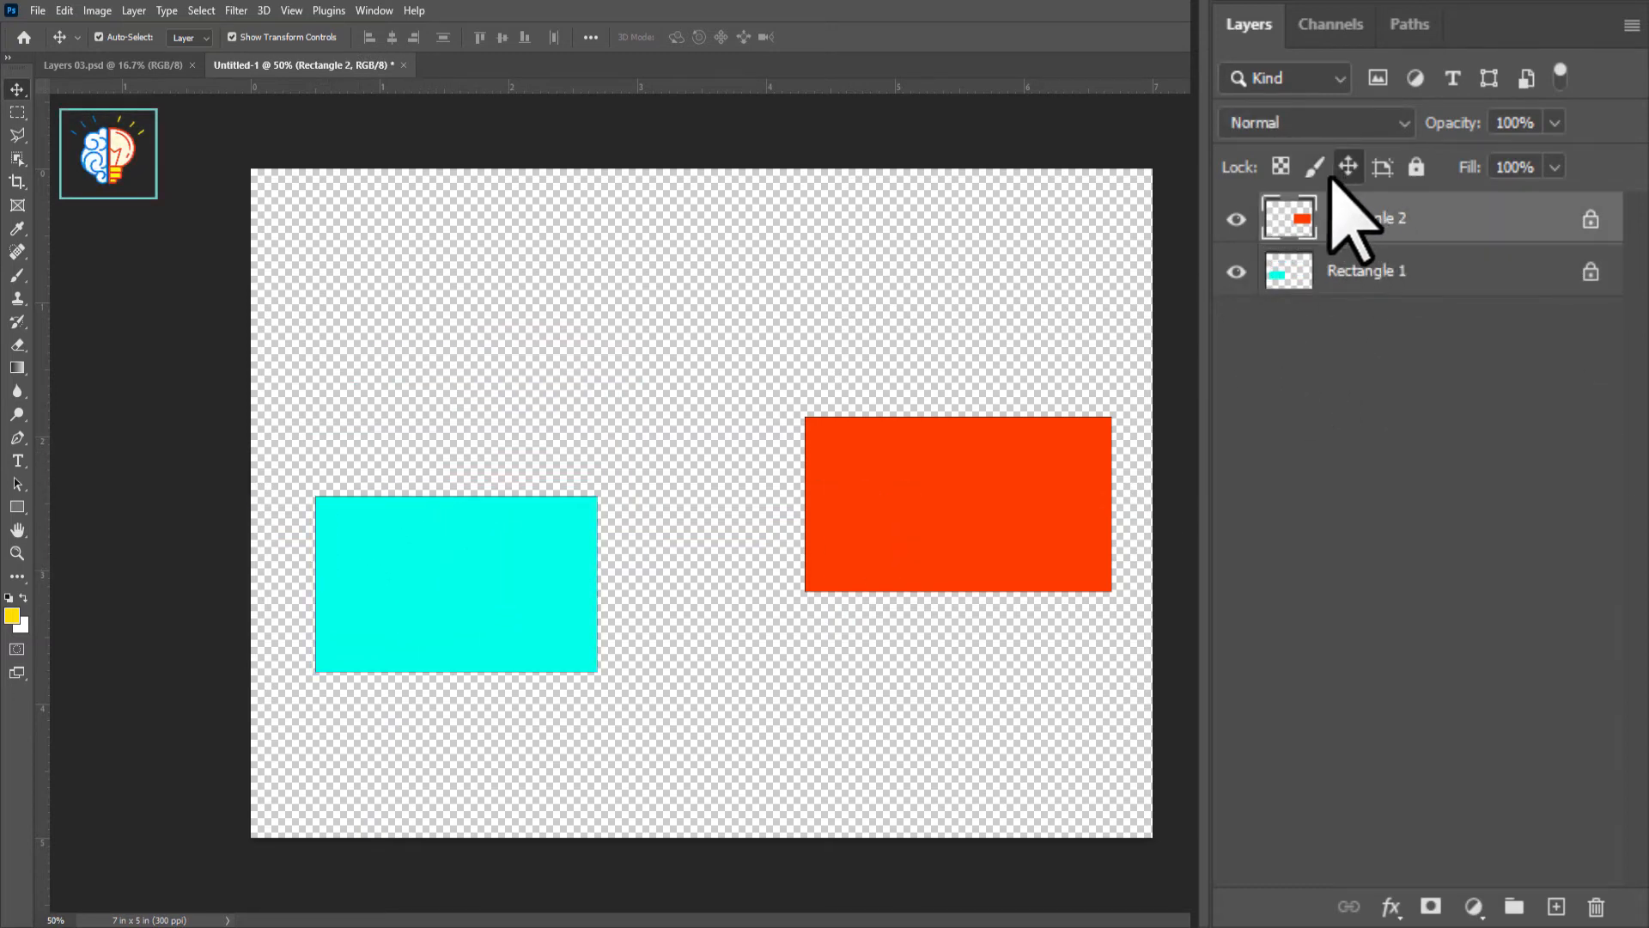
shift+click(911, 511)
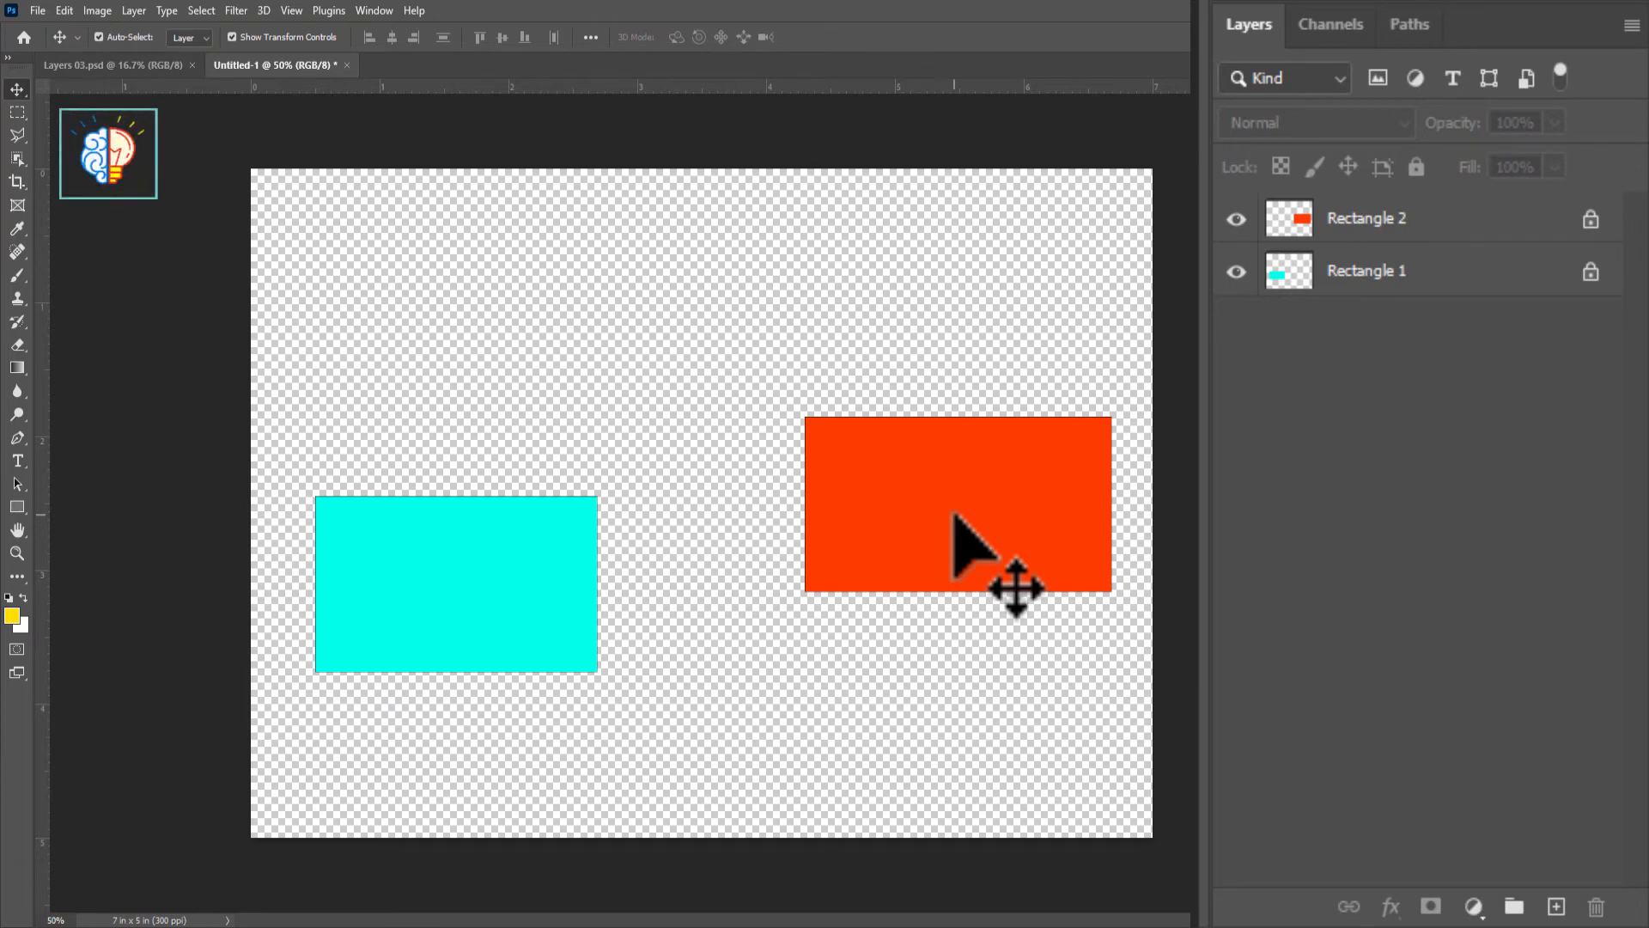
Move the cyan rectangle up until it is roughly level with the orange rectangle.
click(1426, 222)
click(512, 582)
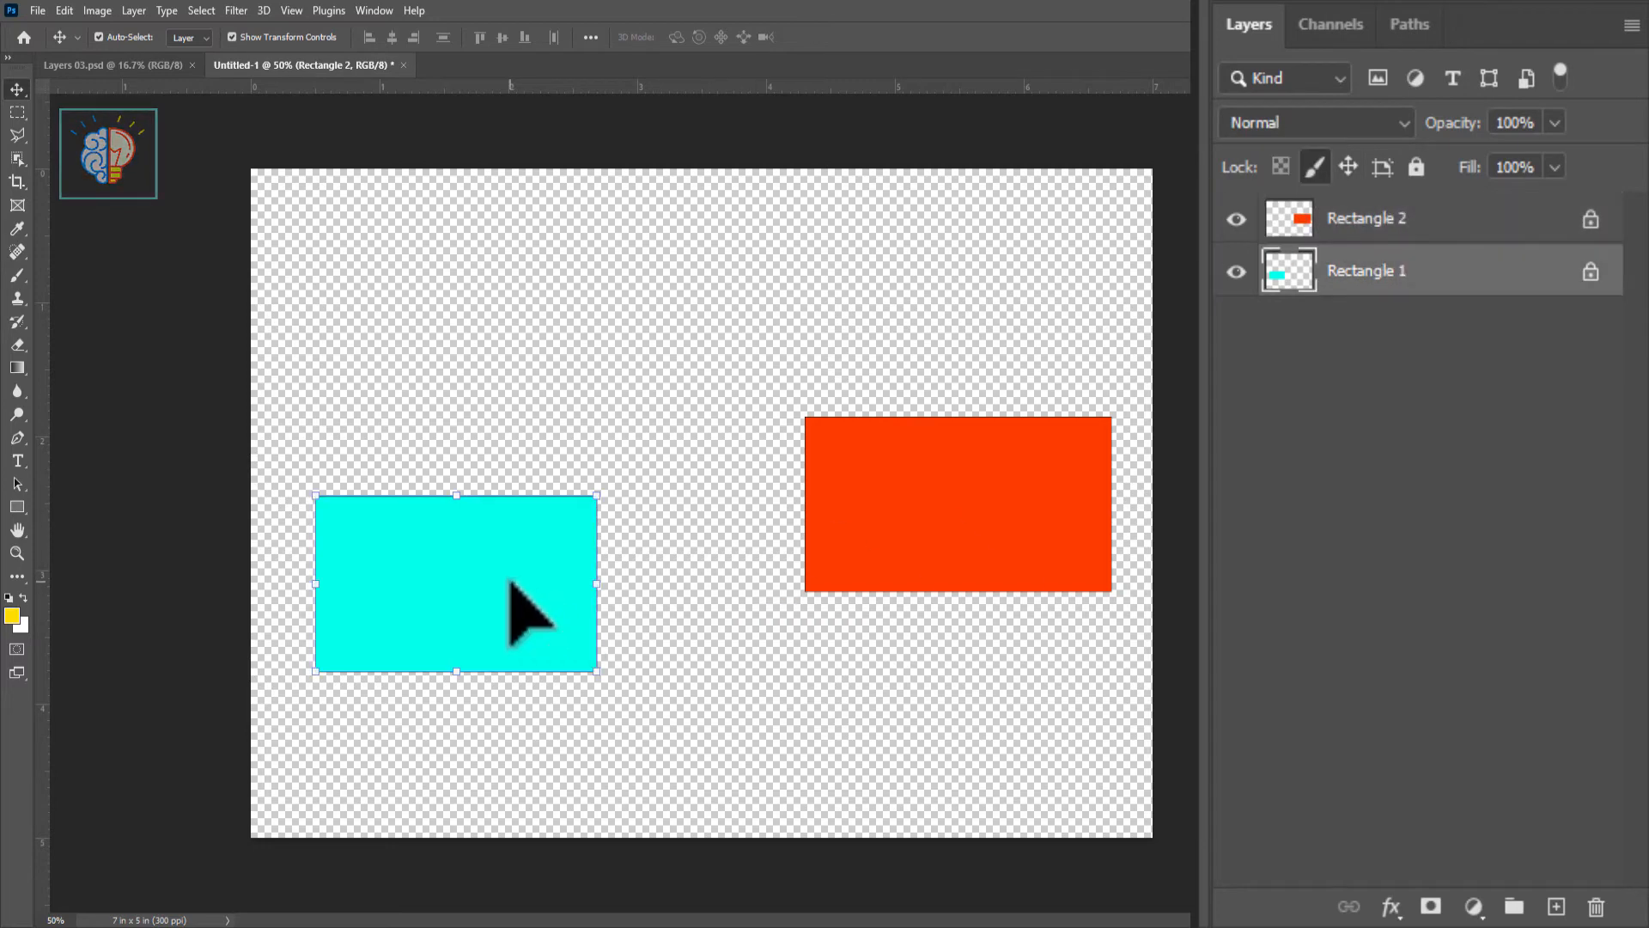
drag(511, 582, 511, 513)
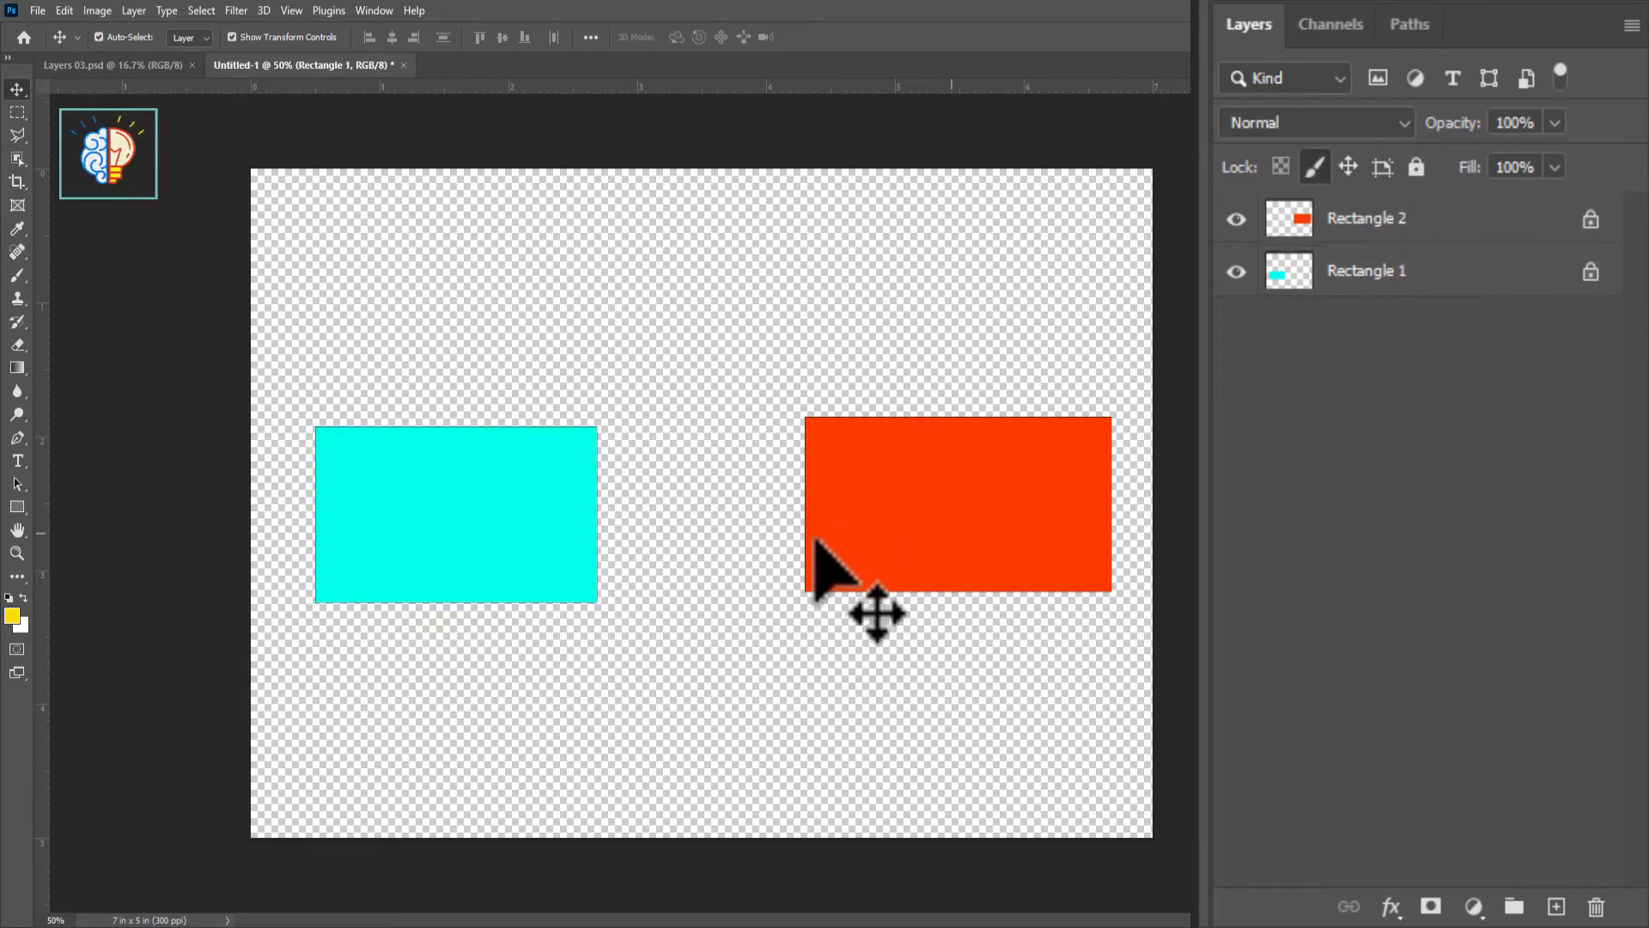
Paint a yellow Brush stroke on the position-locked orange rectangle in Rectangle 2 and undo it.
click(1389, 218)
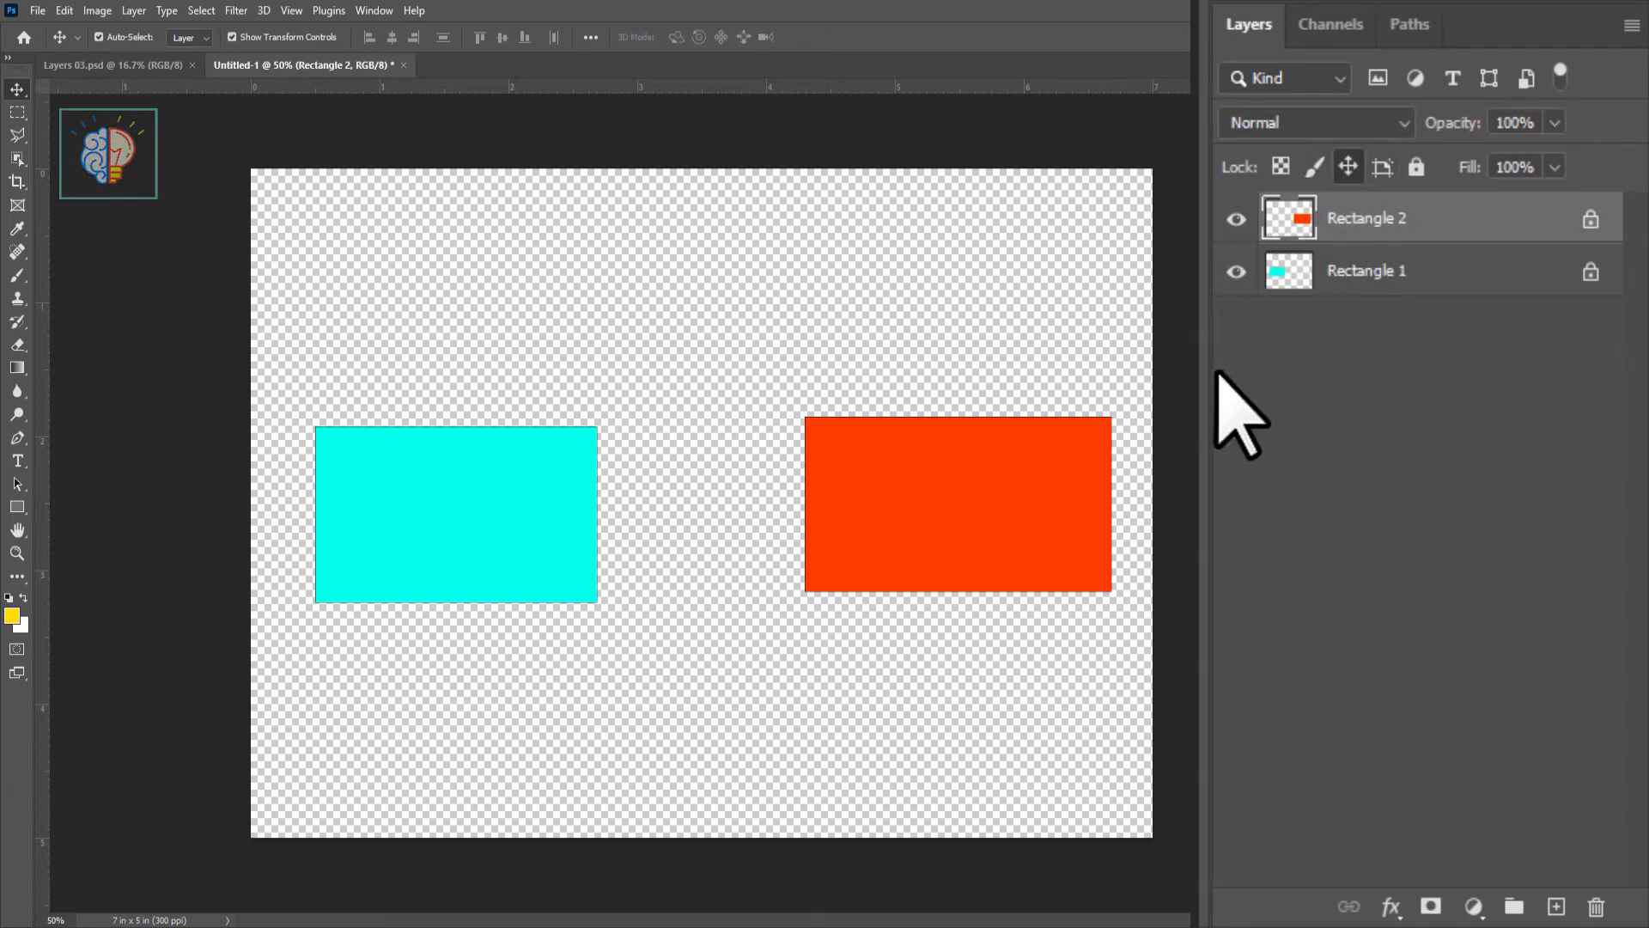
click(17, 275)
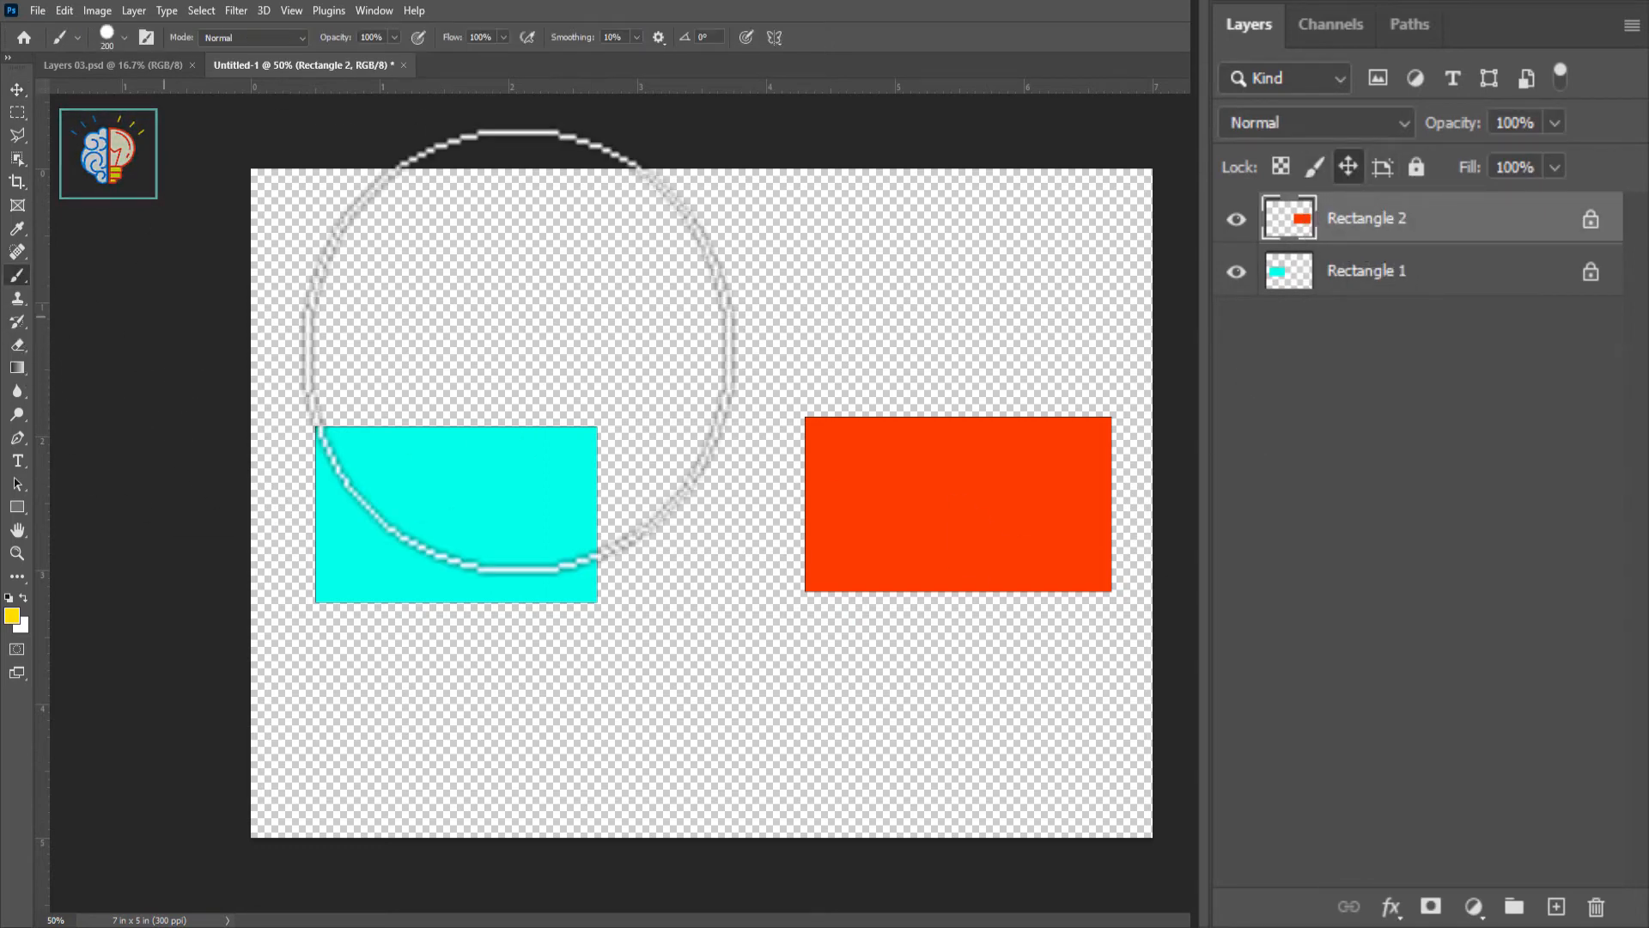
mouse_move(902, 472)
mouse_down()
mouse_move(876, 419)
mouse_move(960, 404)
mouse_move(1041, 472)
mouse_move(987, 519)
mouse_move(966, 433)
mouse_up()
key(ctrl+z)
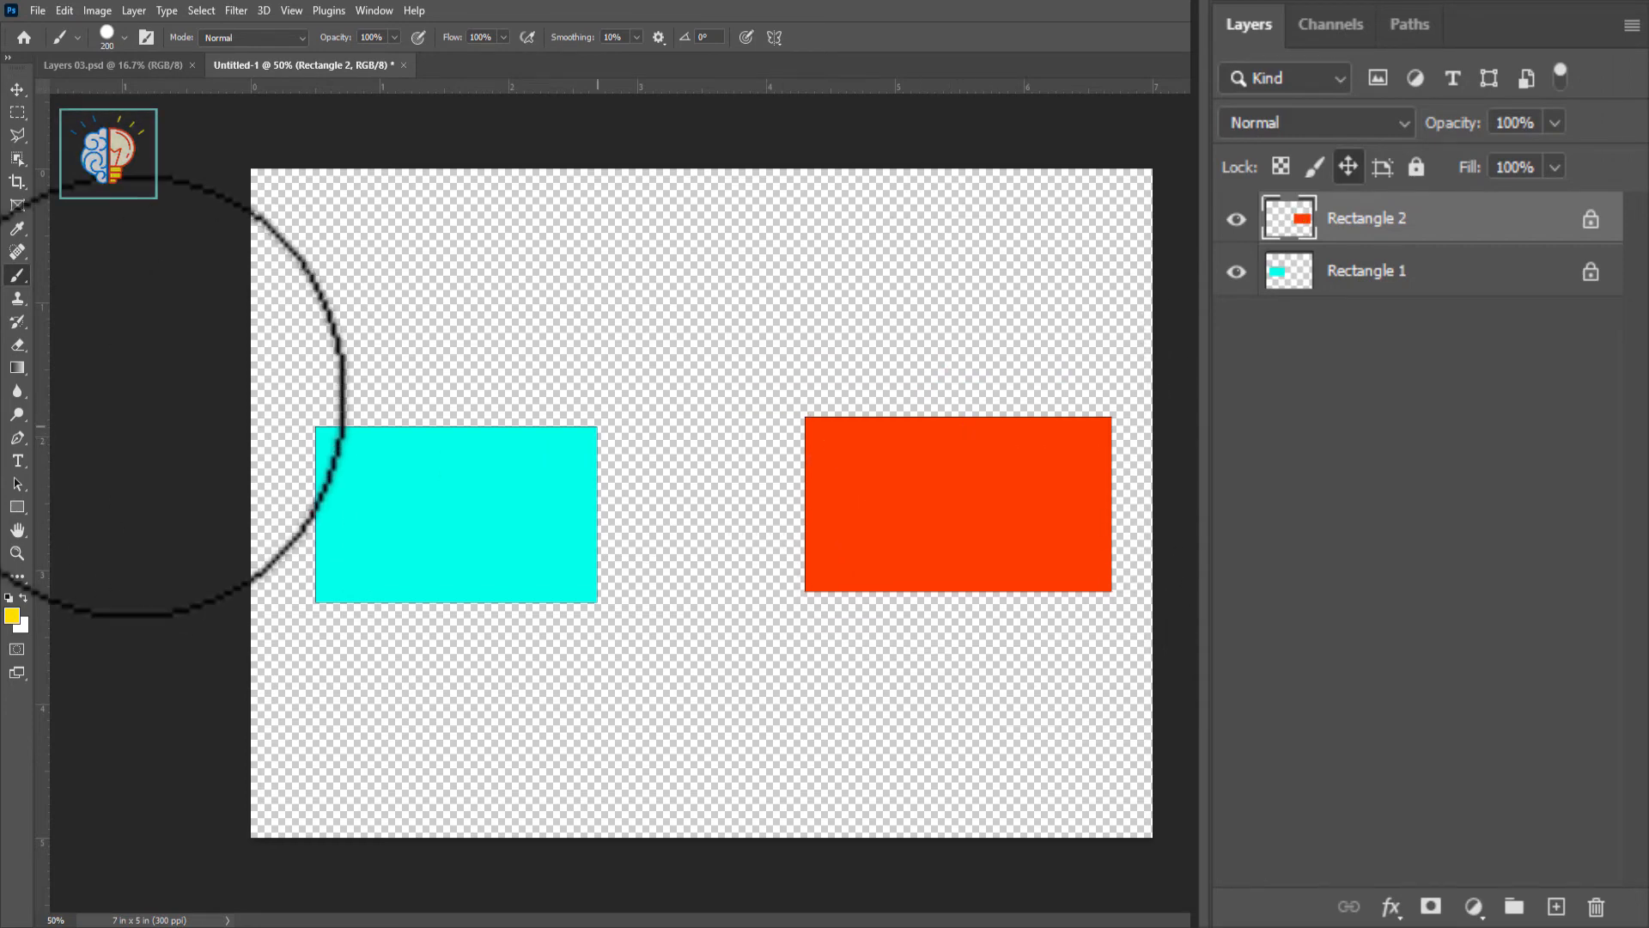
Erase a notch and a vertical strip from the orange rectangle, using a 250 px Eraser for the strip, and undo the erasing.
click(17, 345)
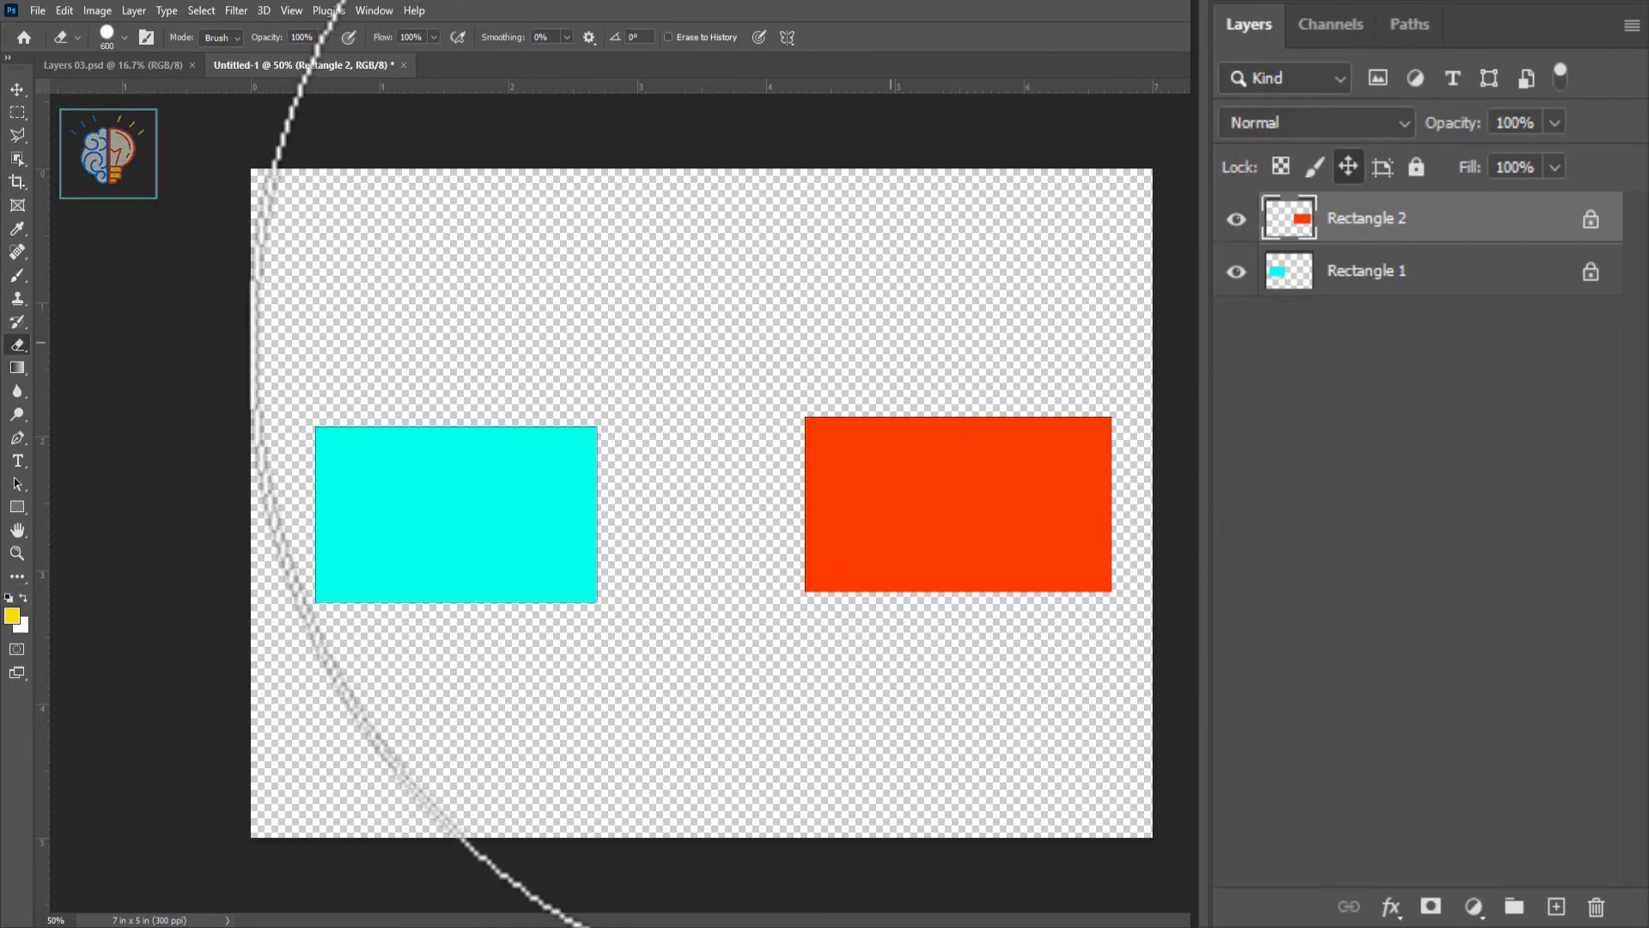
right_click(912, 347)
click(859, 313)
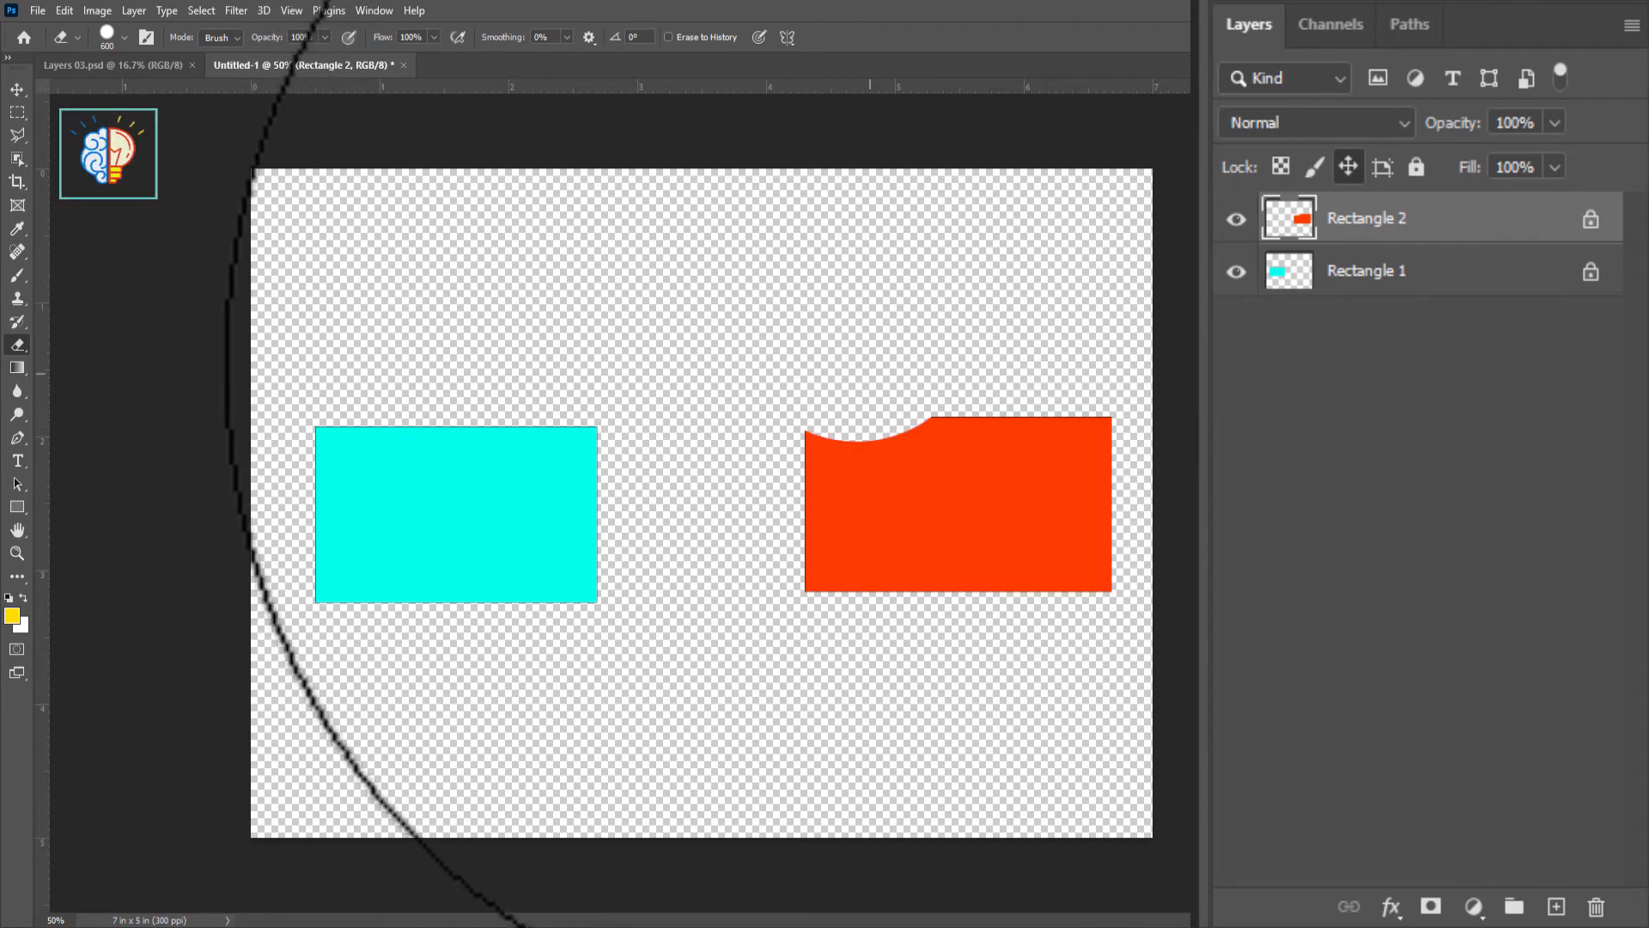
key(bracketleft)
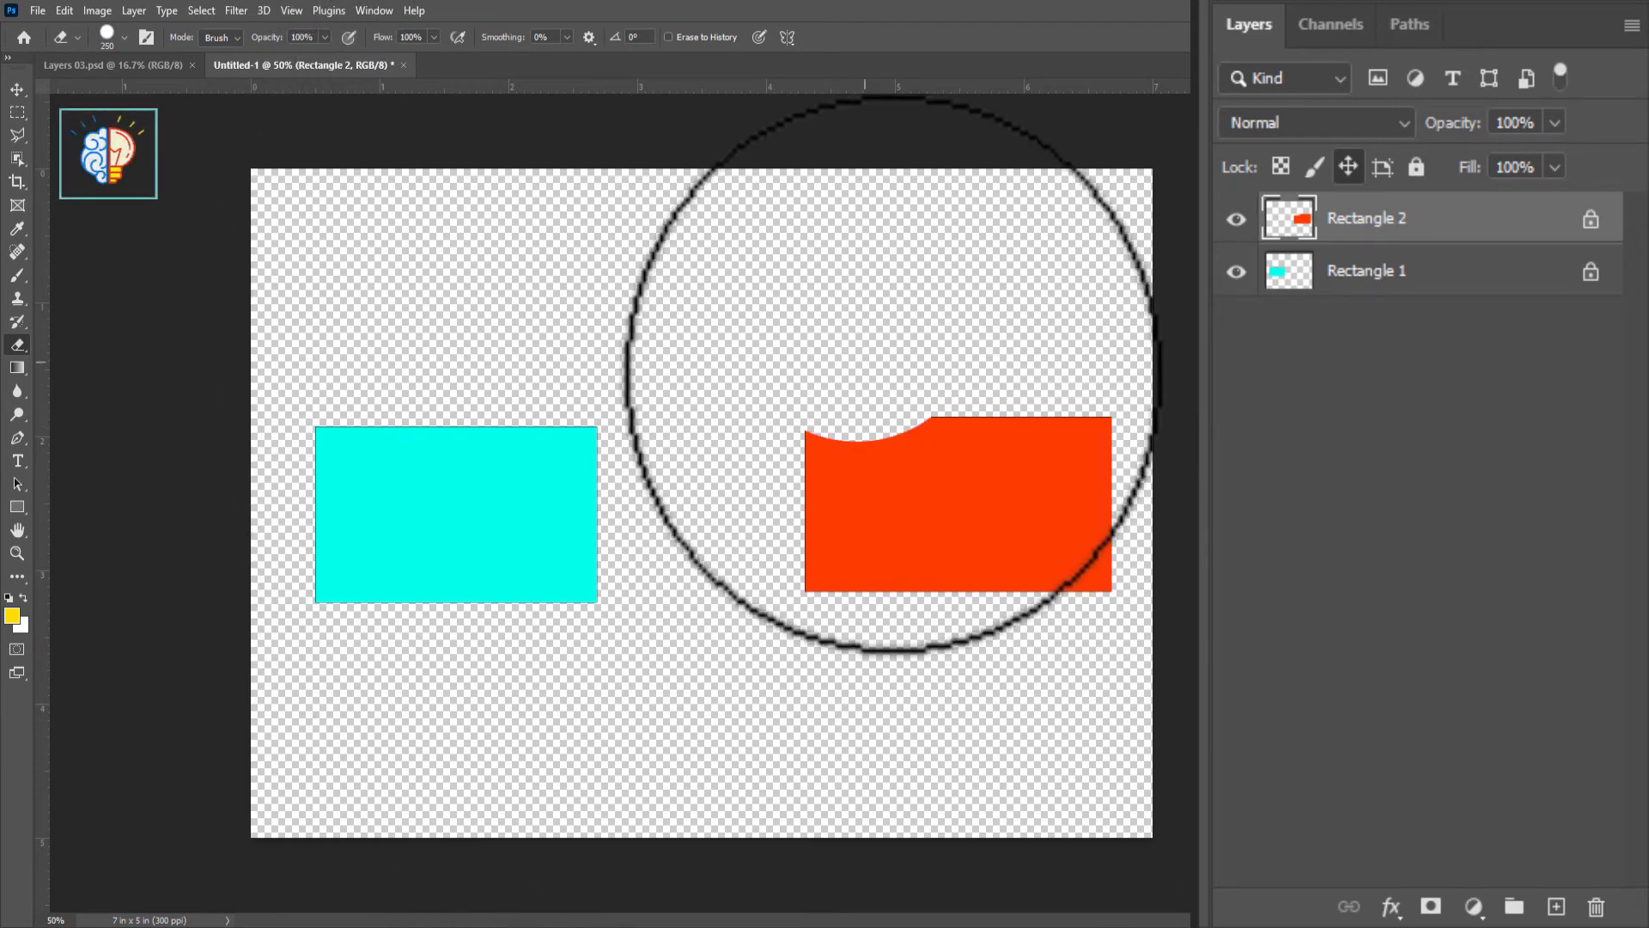
drag(979, 378, 1013, 860)
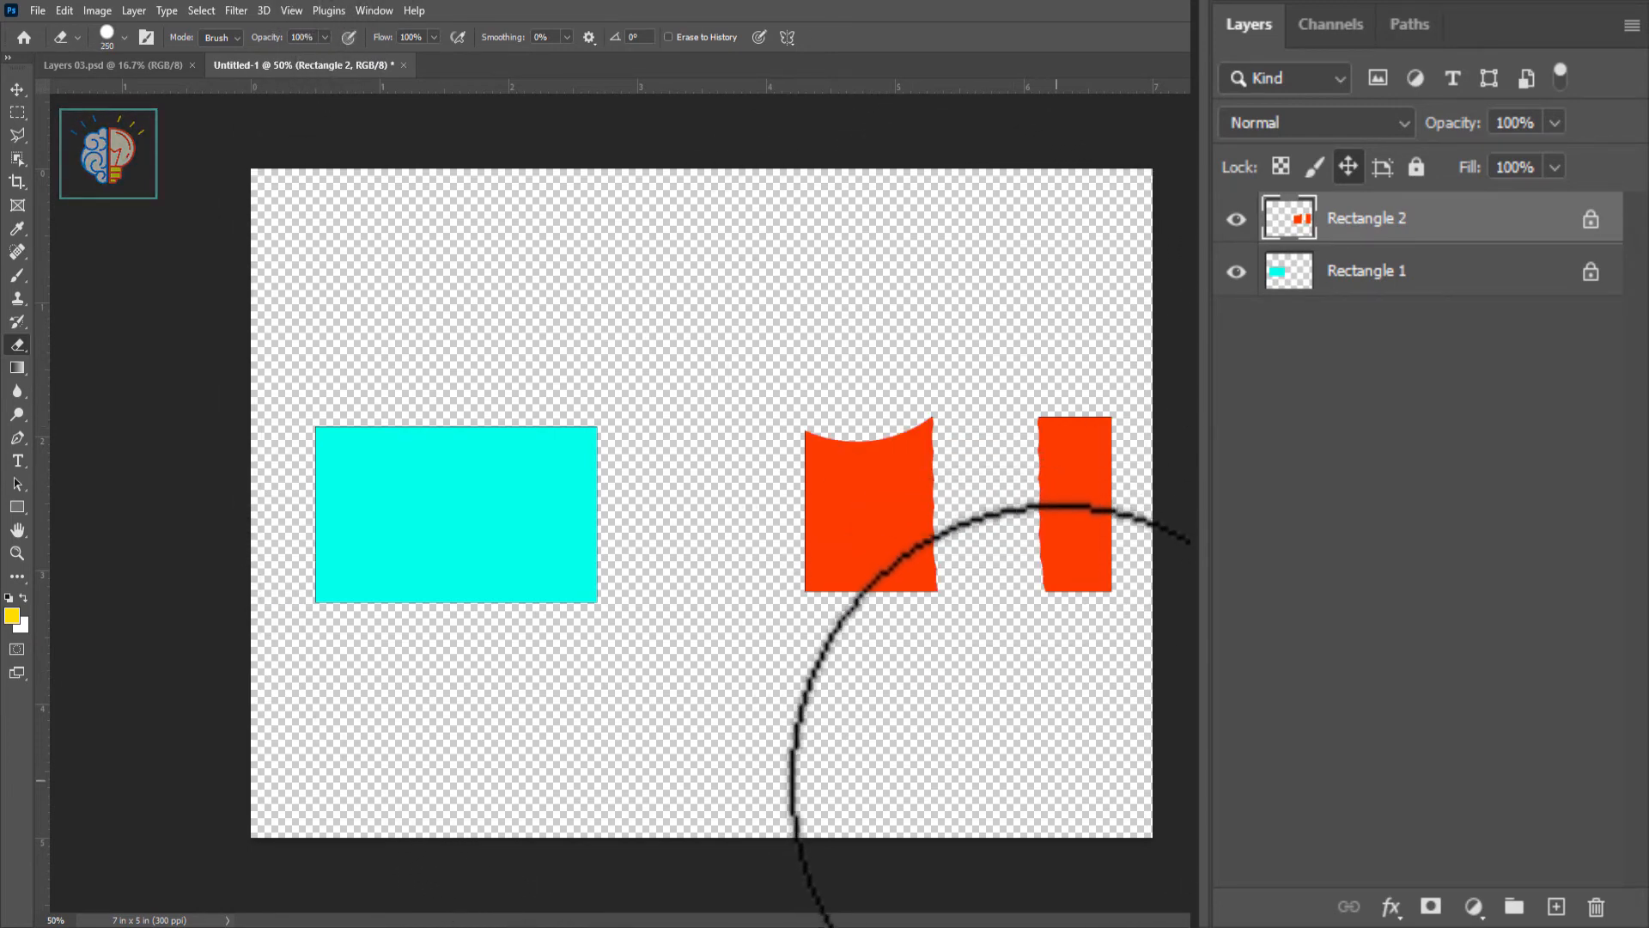
key(ctrl+z)
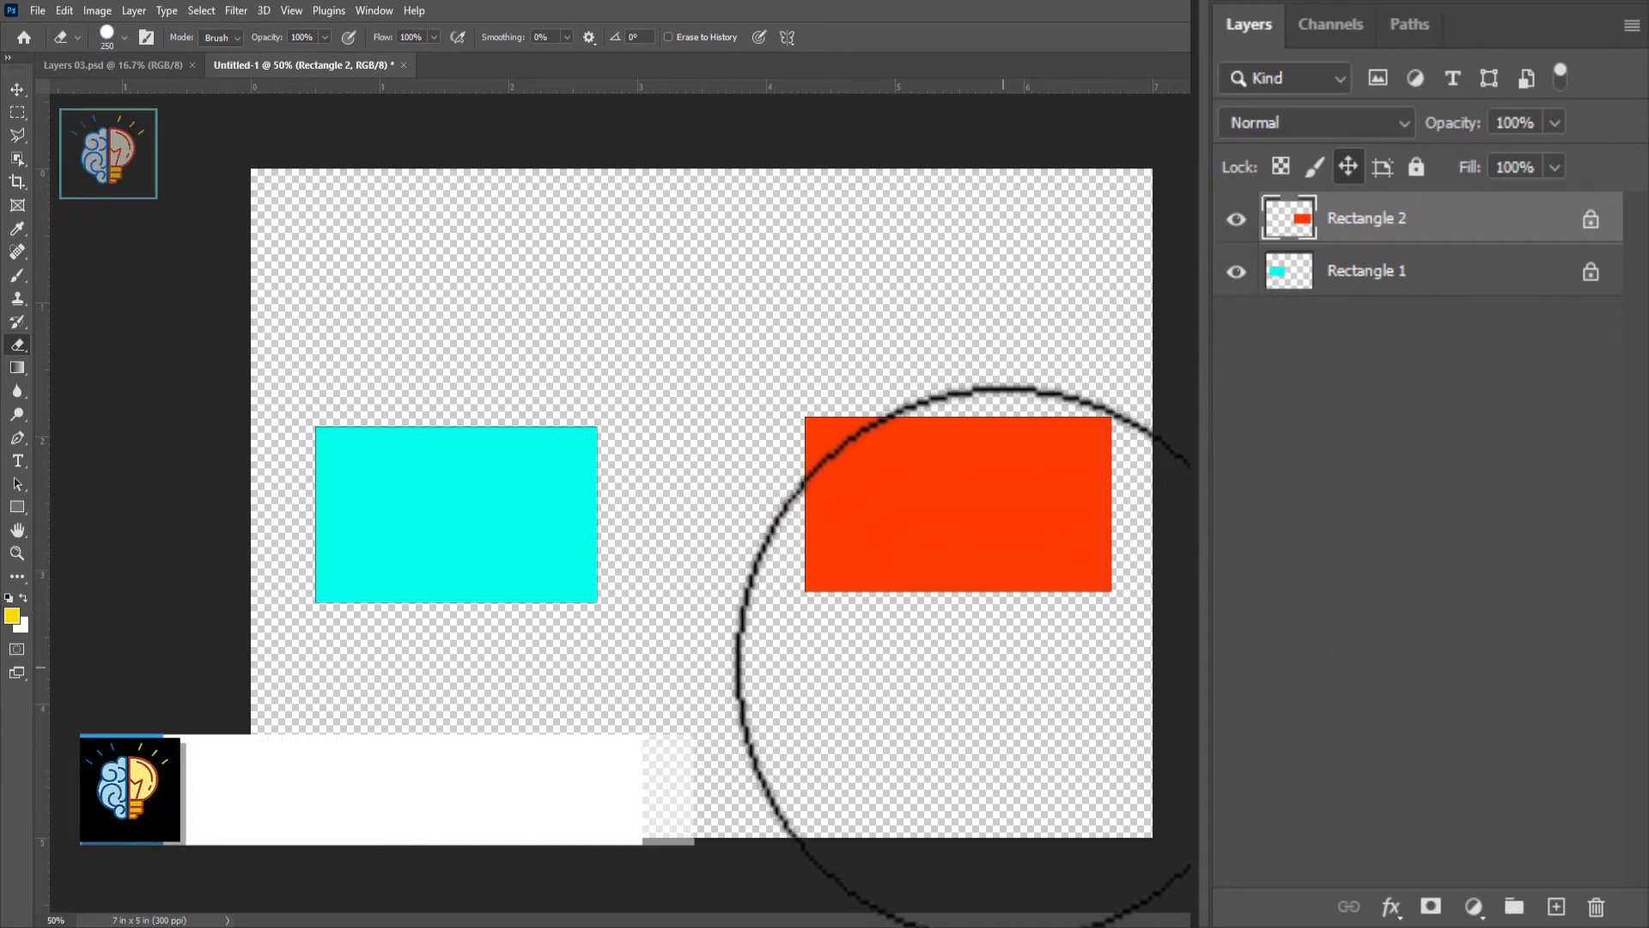
Replace Rectangle 2's position lock with the full layer lock.
key(b)
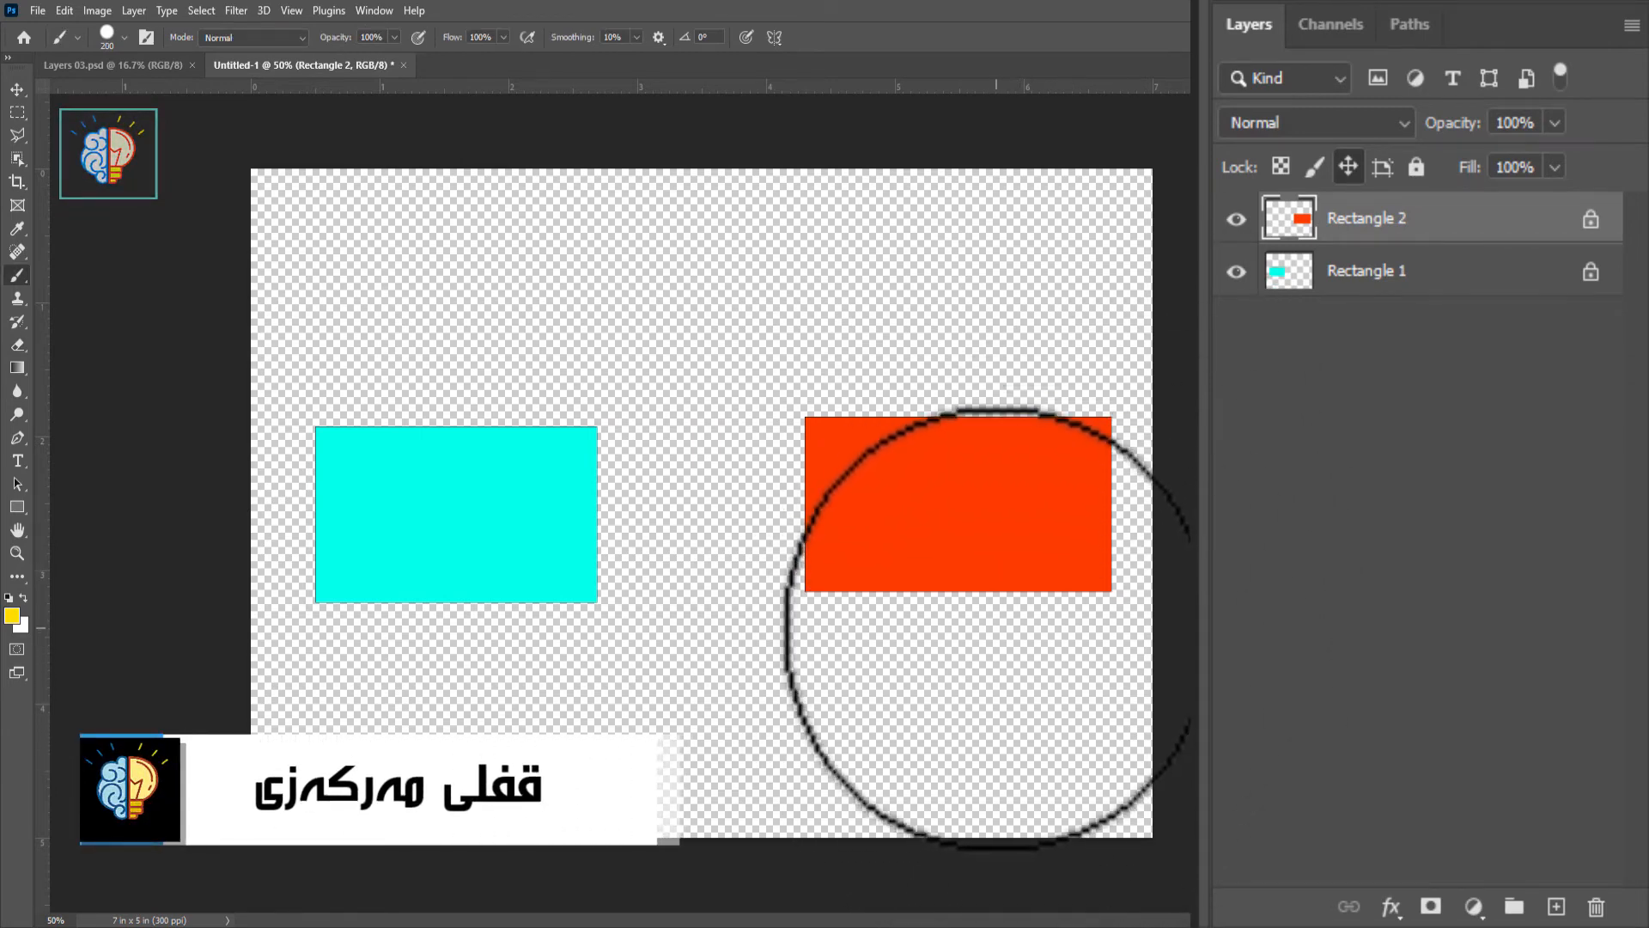
click(1349, 167)
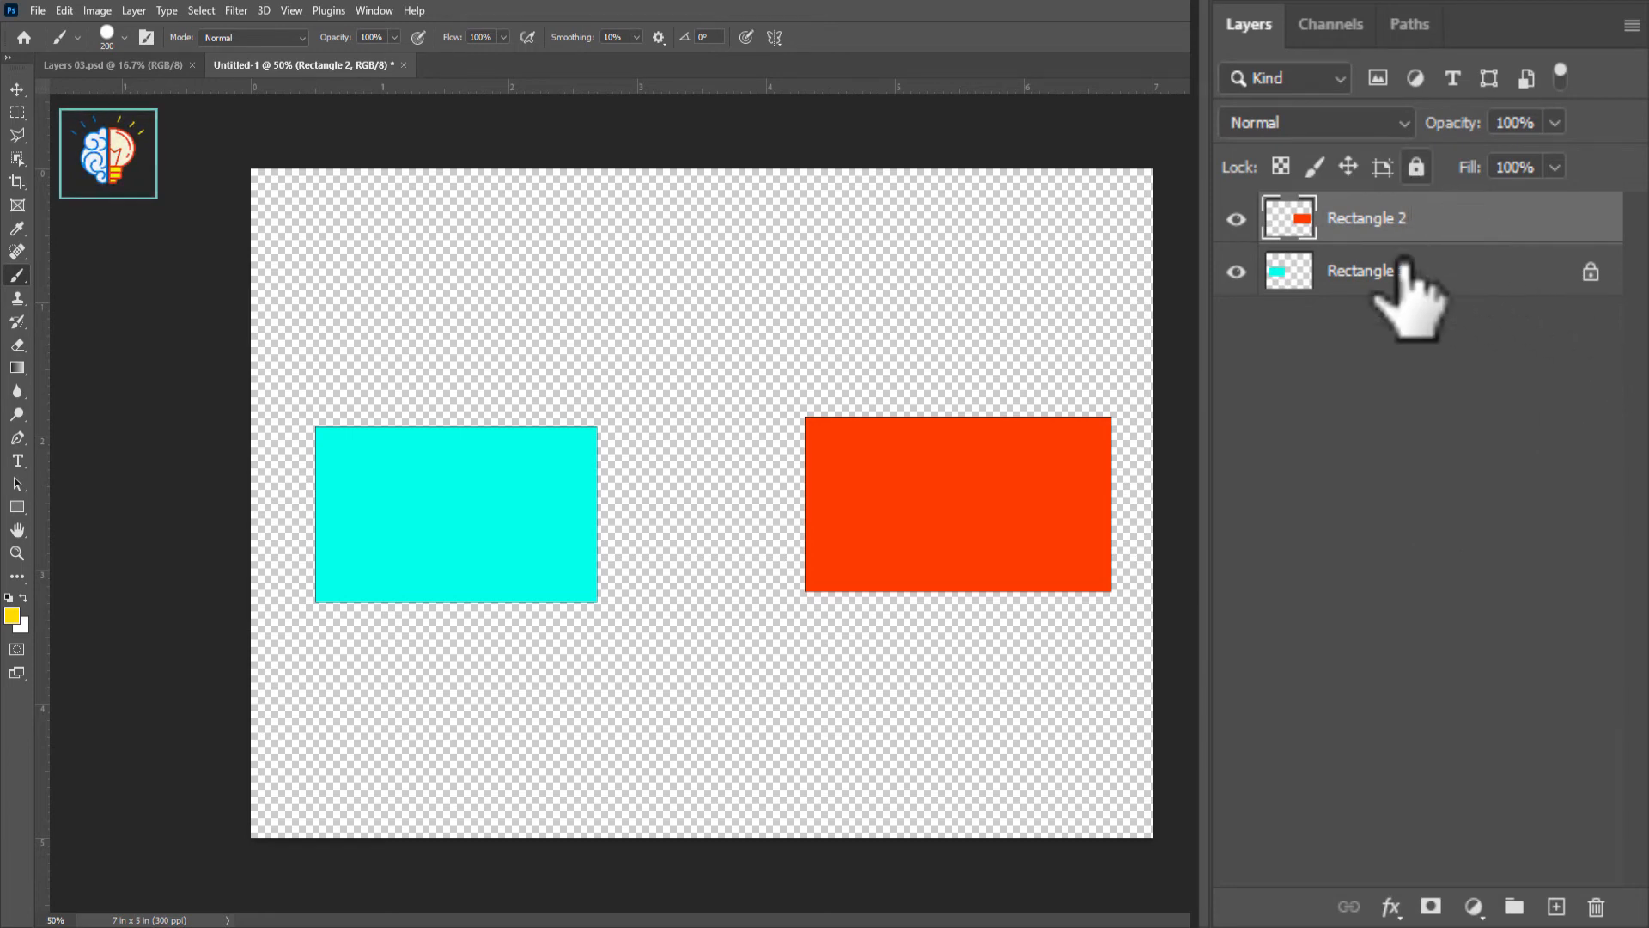
click(1464, 441)
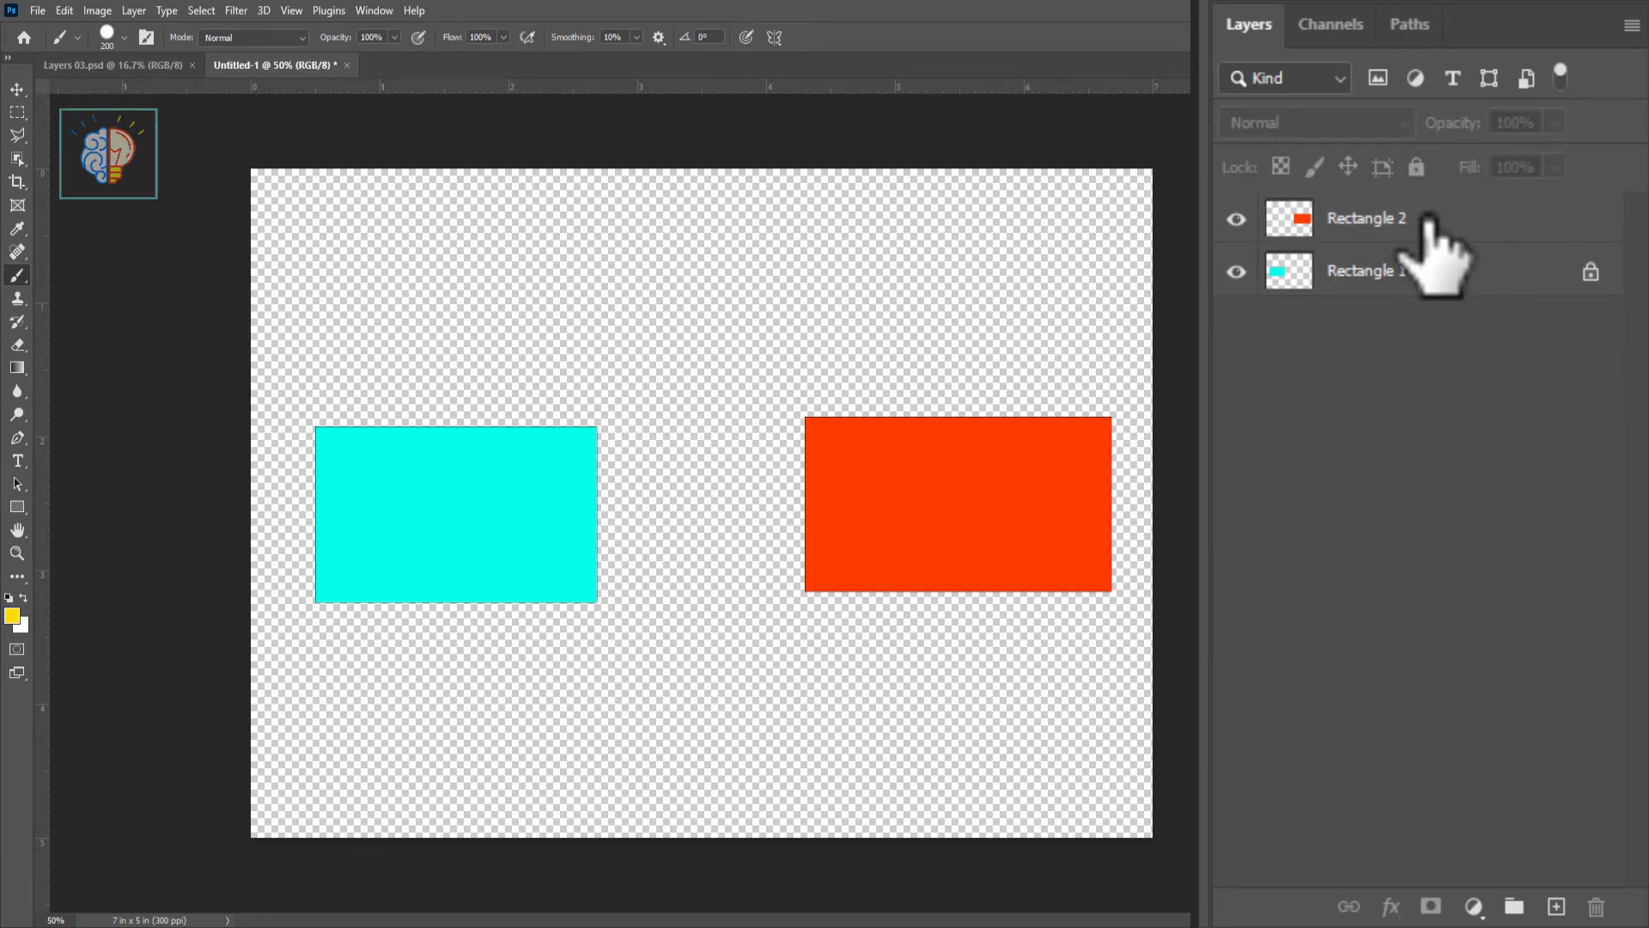
click(1417, 221)
click(1416, 167)
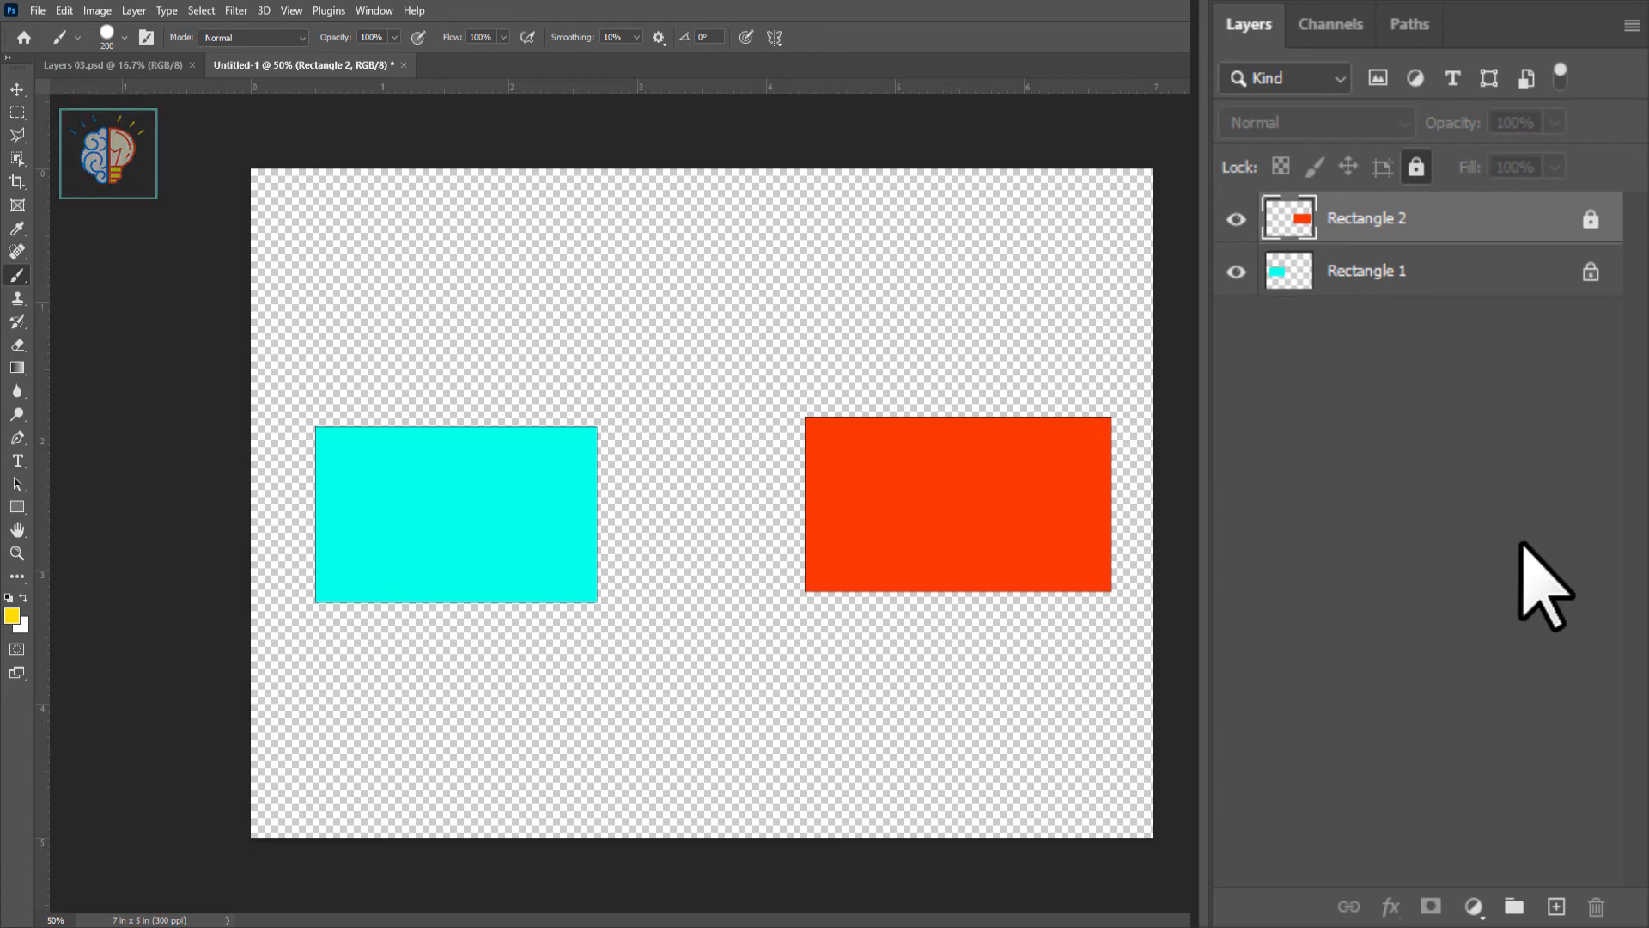
Try to move the fully locked orange rectangle with the Move tool.
click(15, 89)
drag(942, 518, 1014, 472)
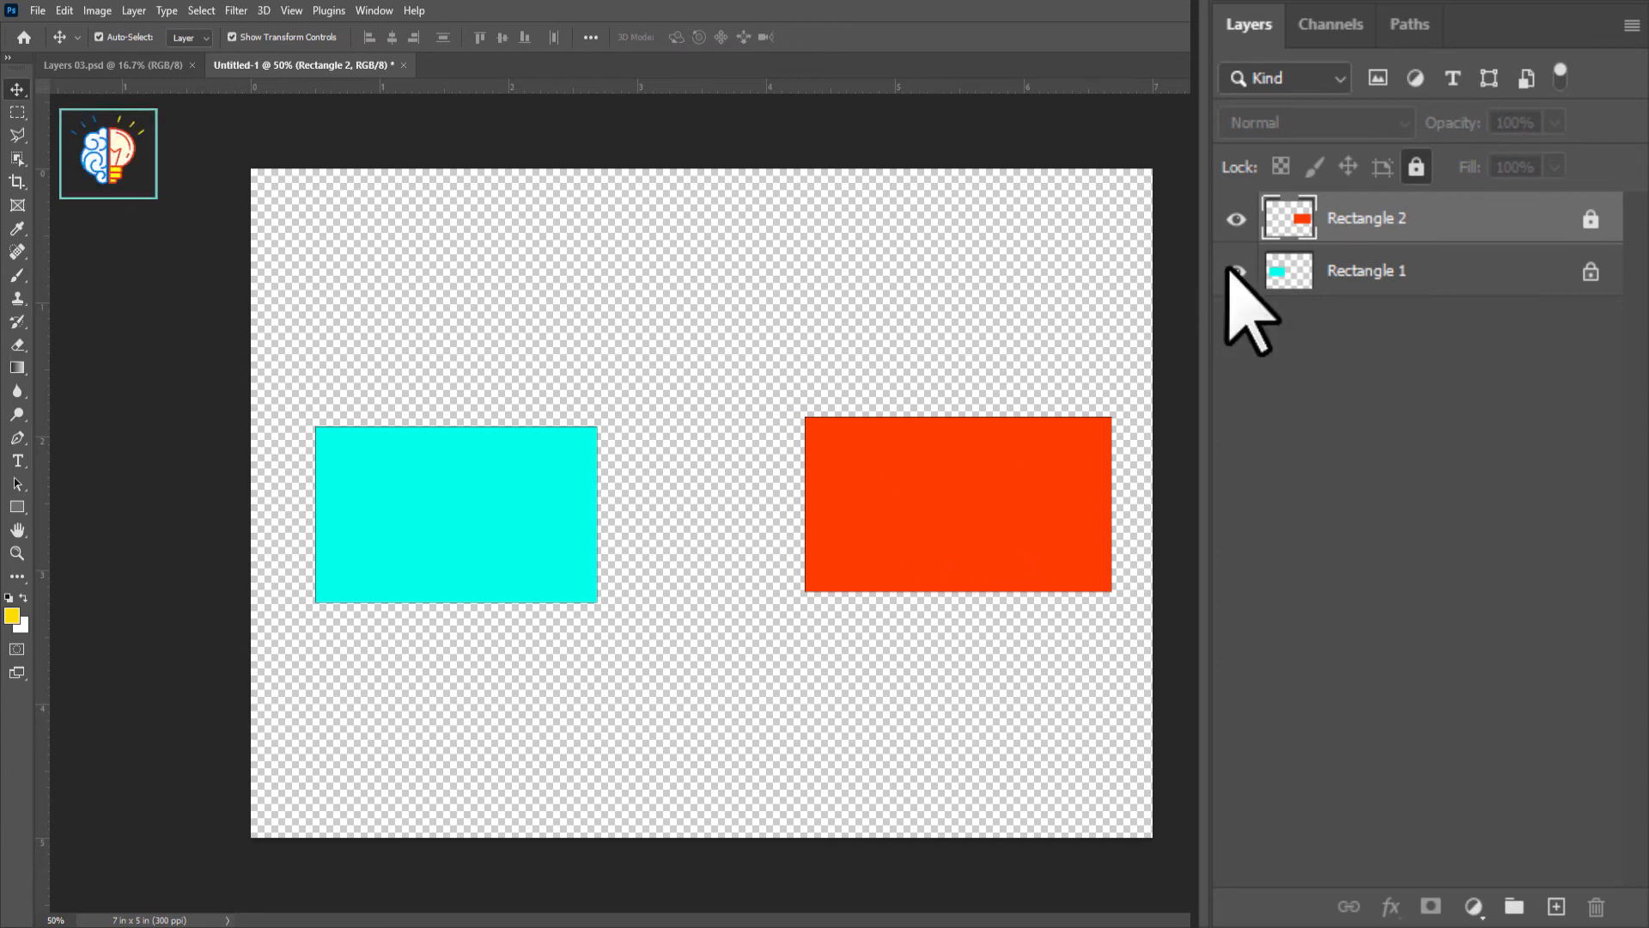
click(864, 505)
Try to move a marquee-selected upper-left part of the orange rectangle, dismiss the message and clear the selection.
click(18, 113)
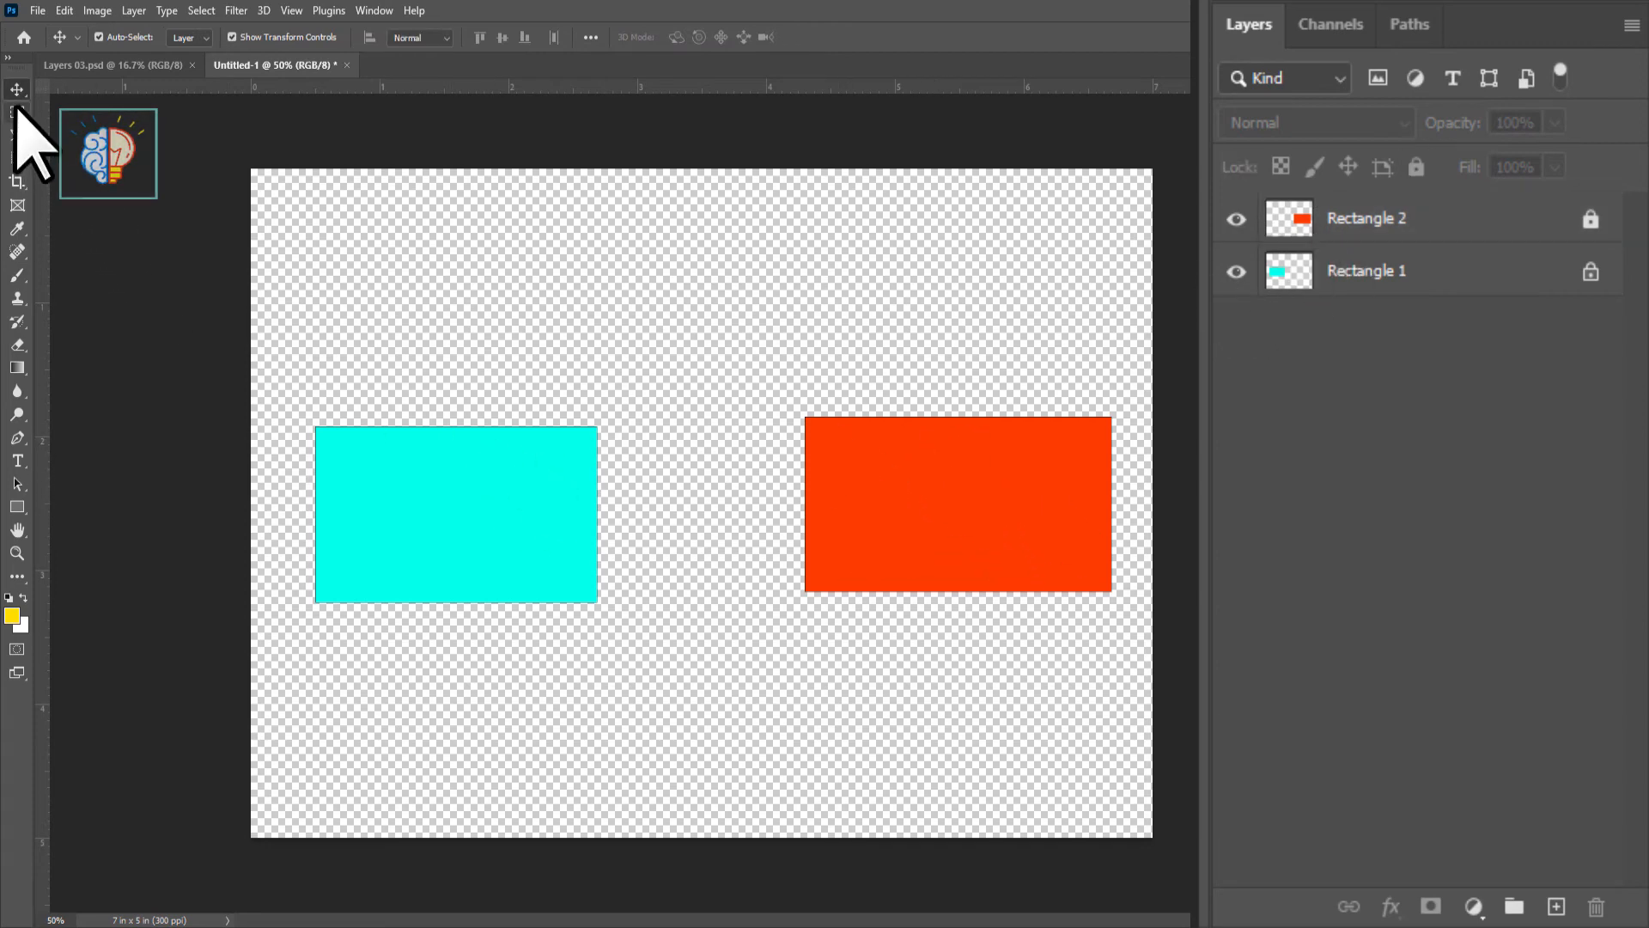
drag(806, 401, 939, 546)
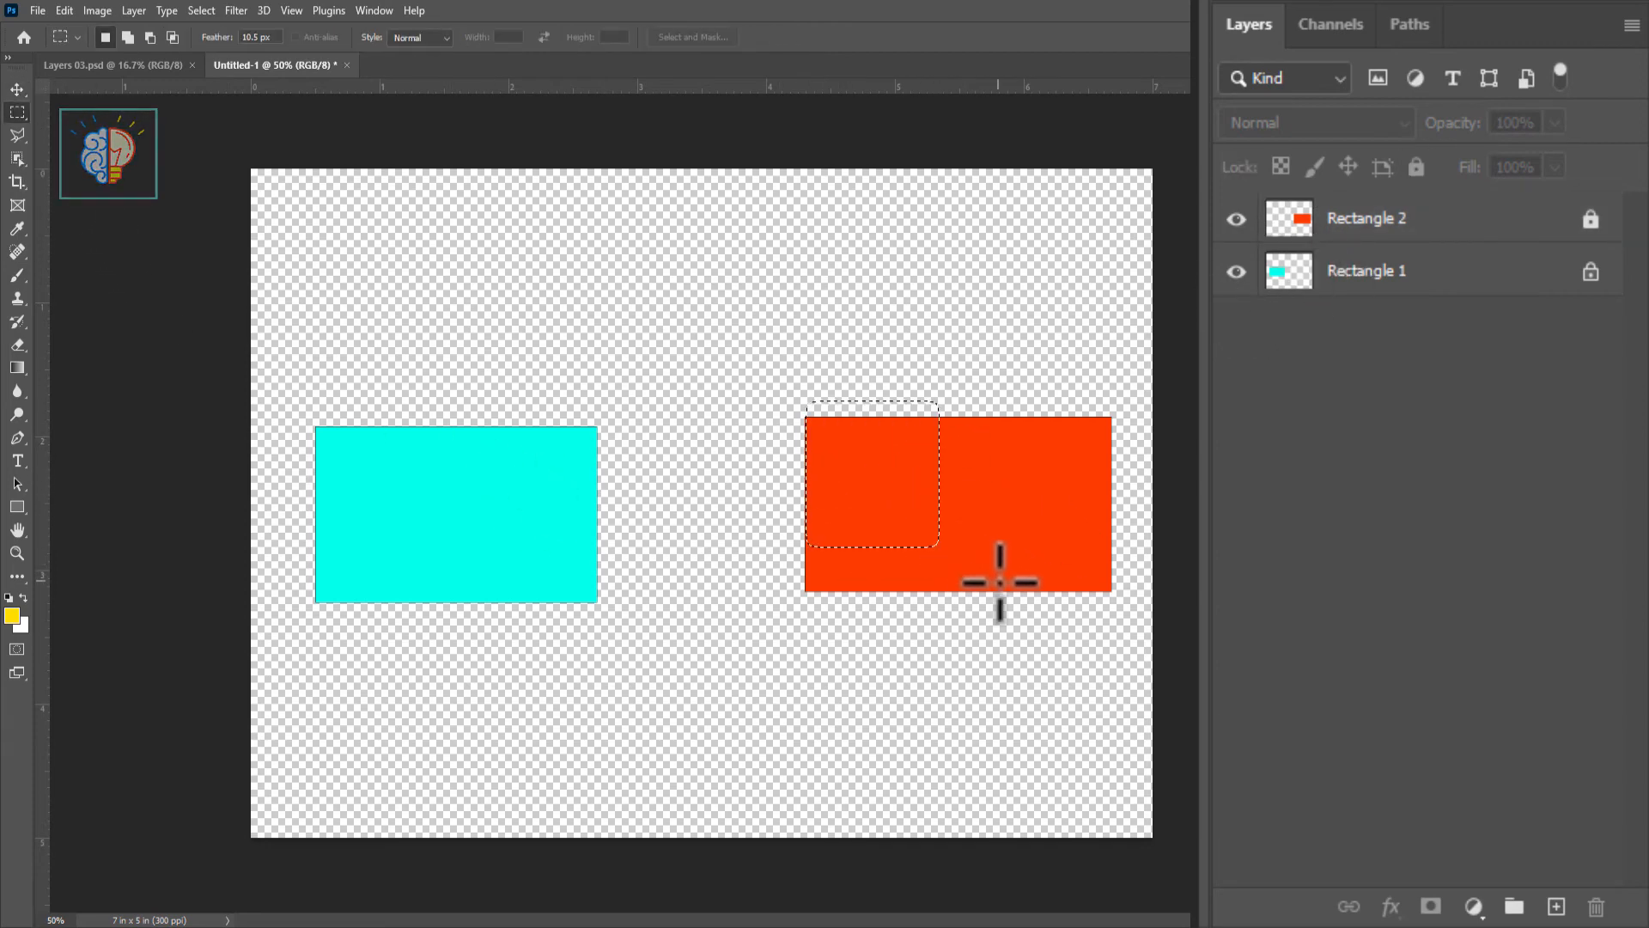
click(18, 90)
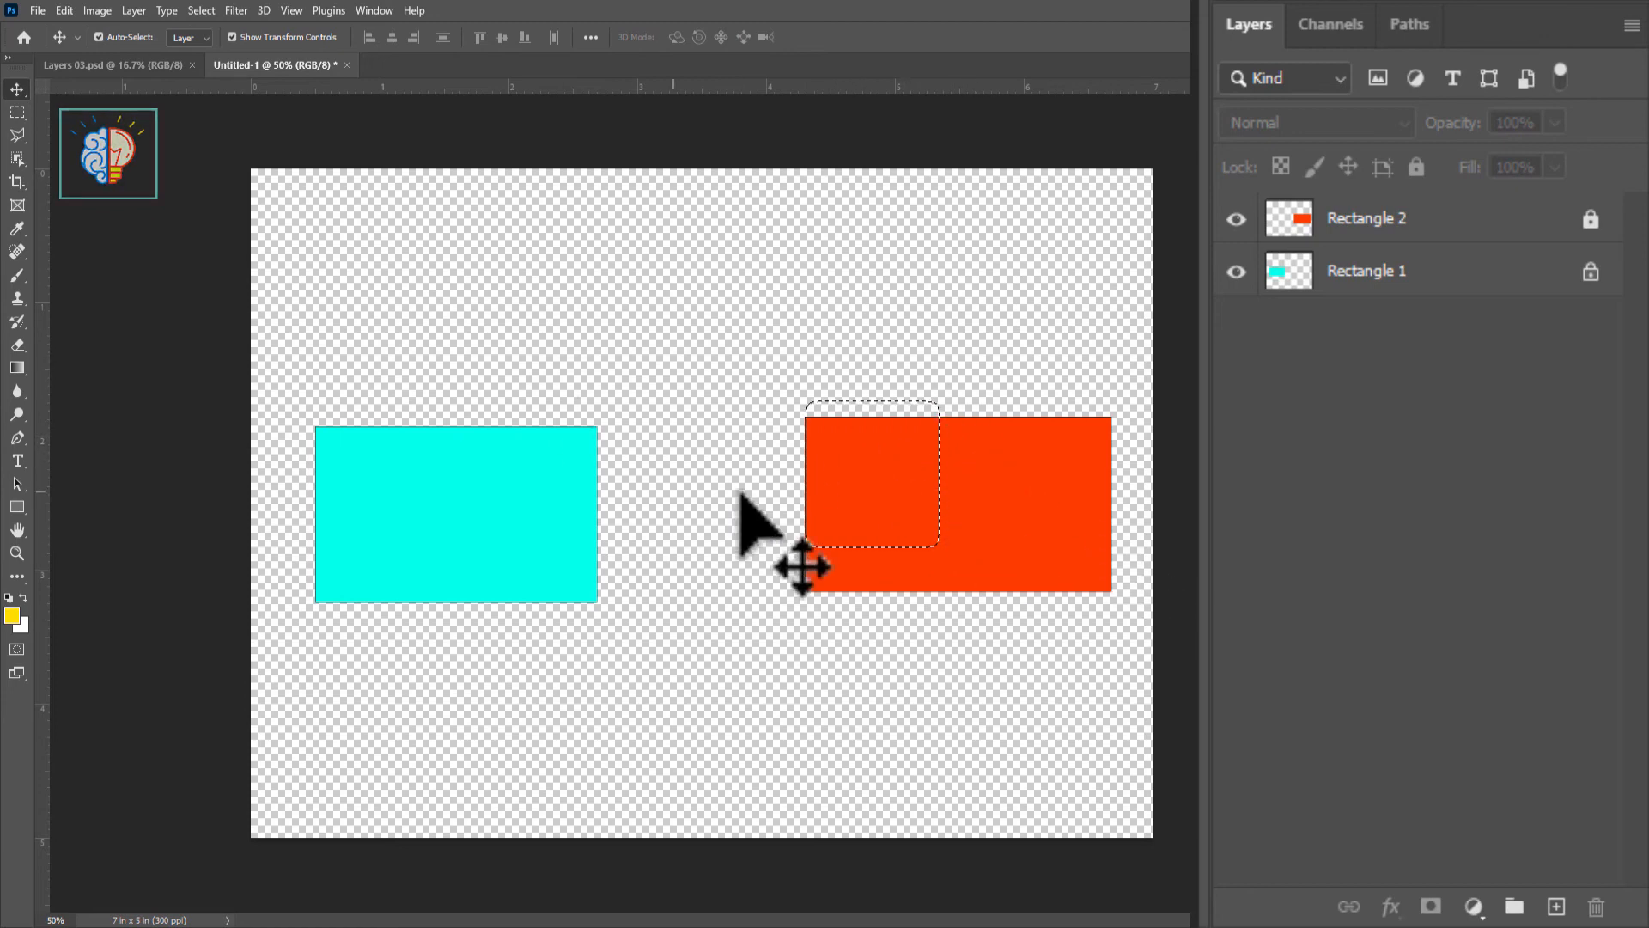
click(850, 477)
click(810, 352)
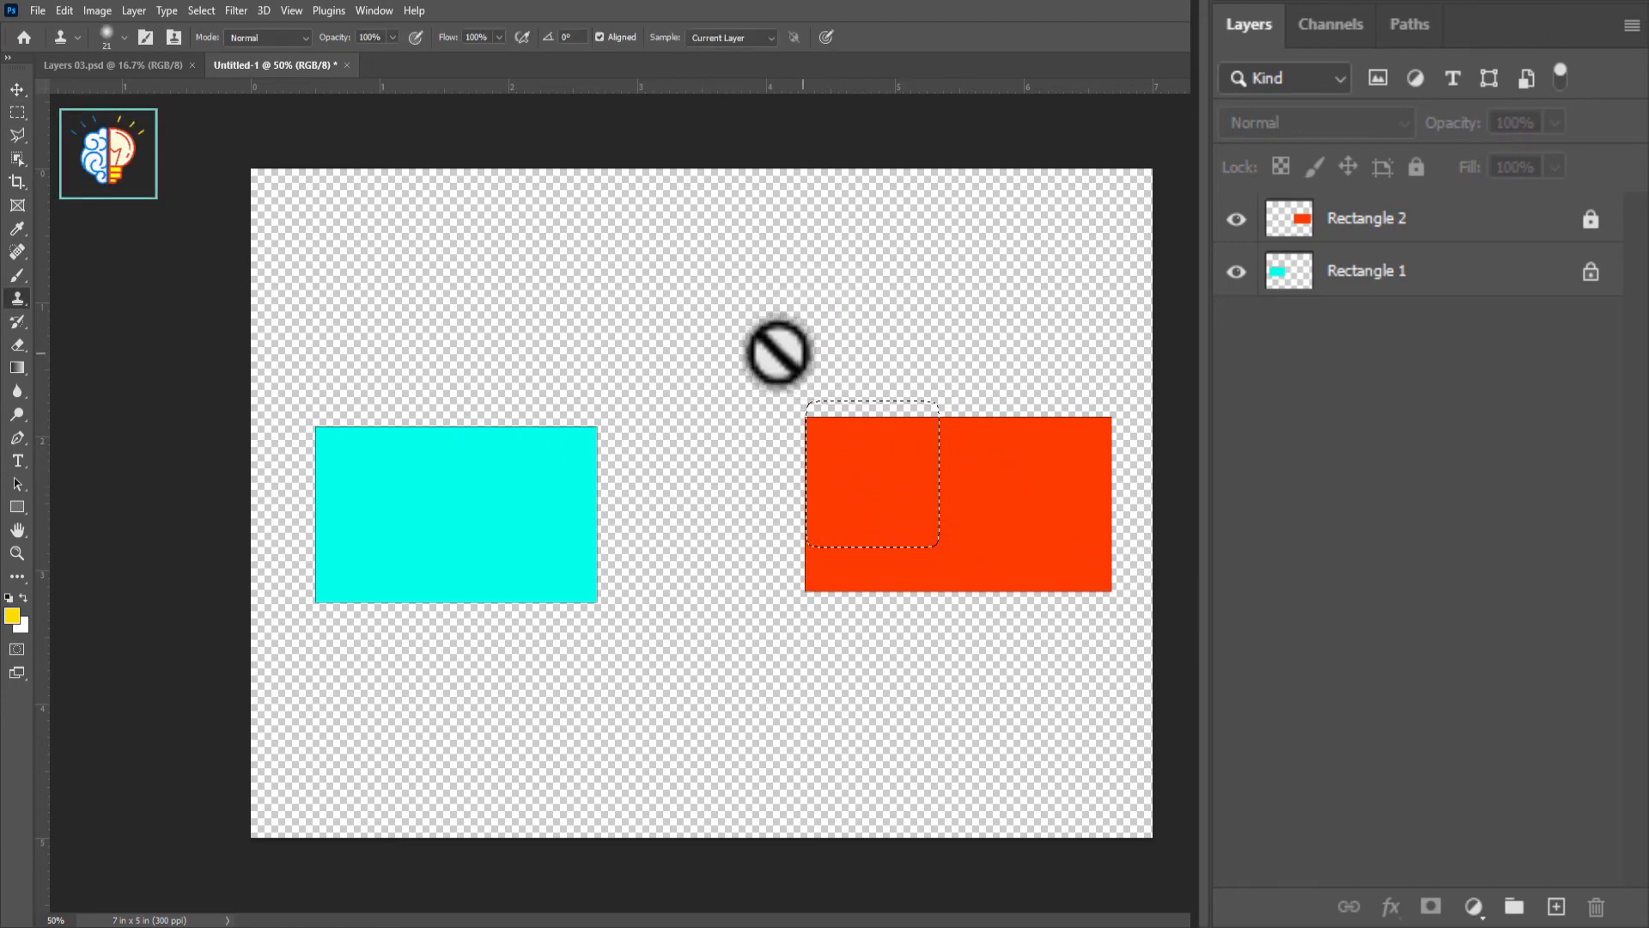
key(s)
click(17, 113)
click(995, 463)
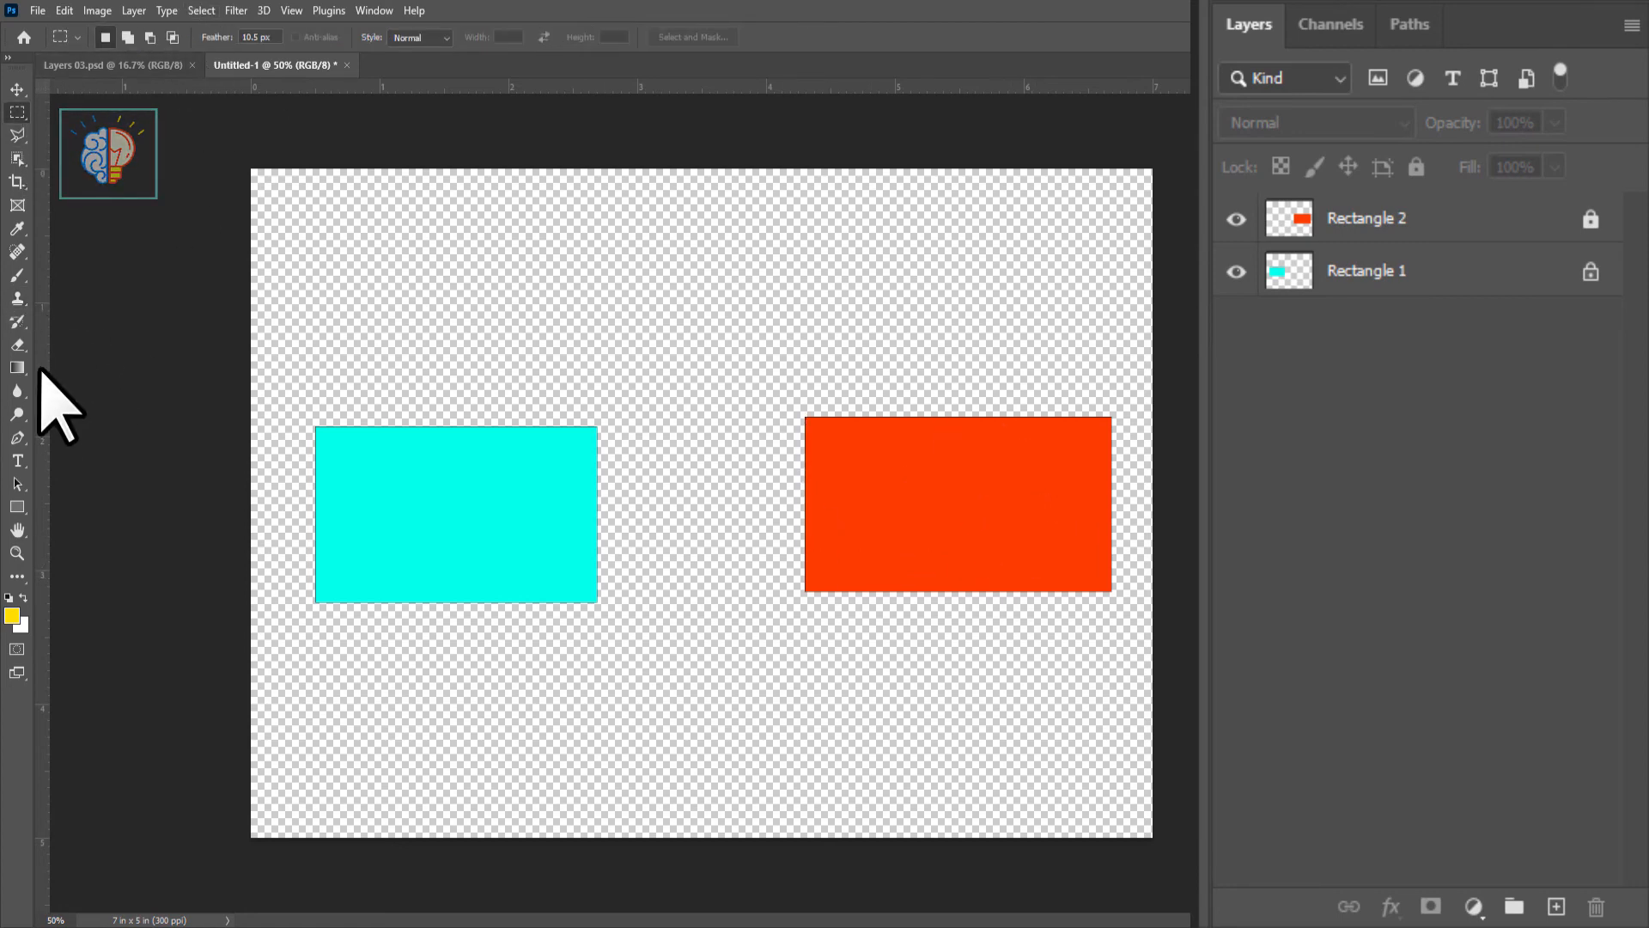
Try to paint on the fully locked orange rectangle with the Brush and dismiss the message.
click(18, 276)
click(784, 461)
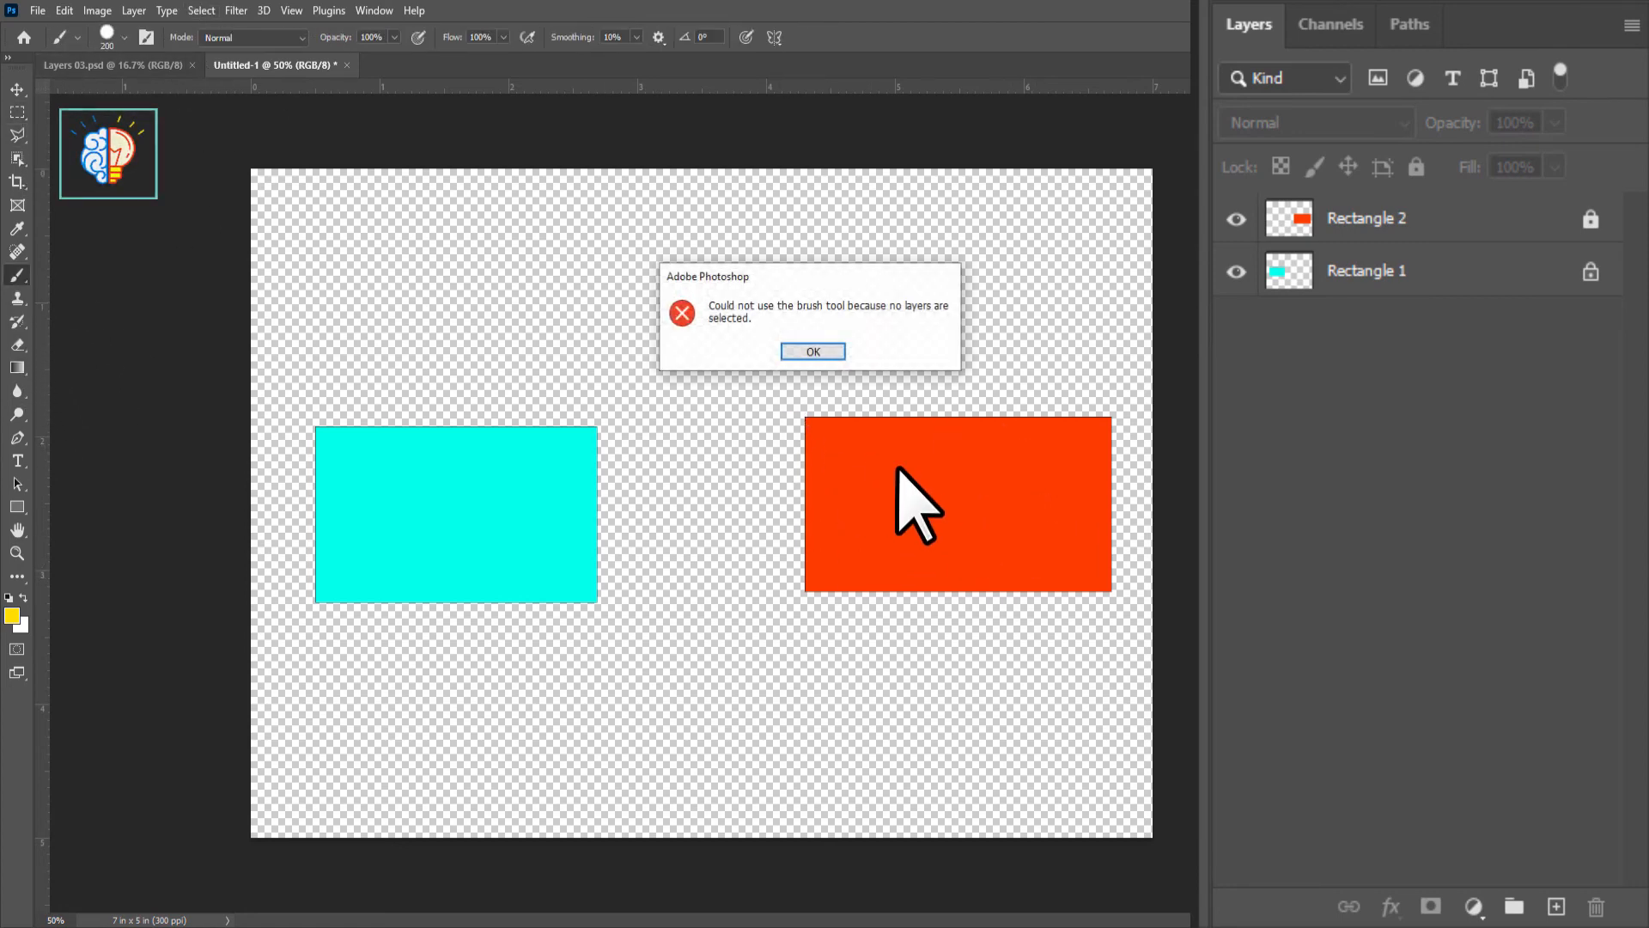
click(812, 348)
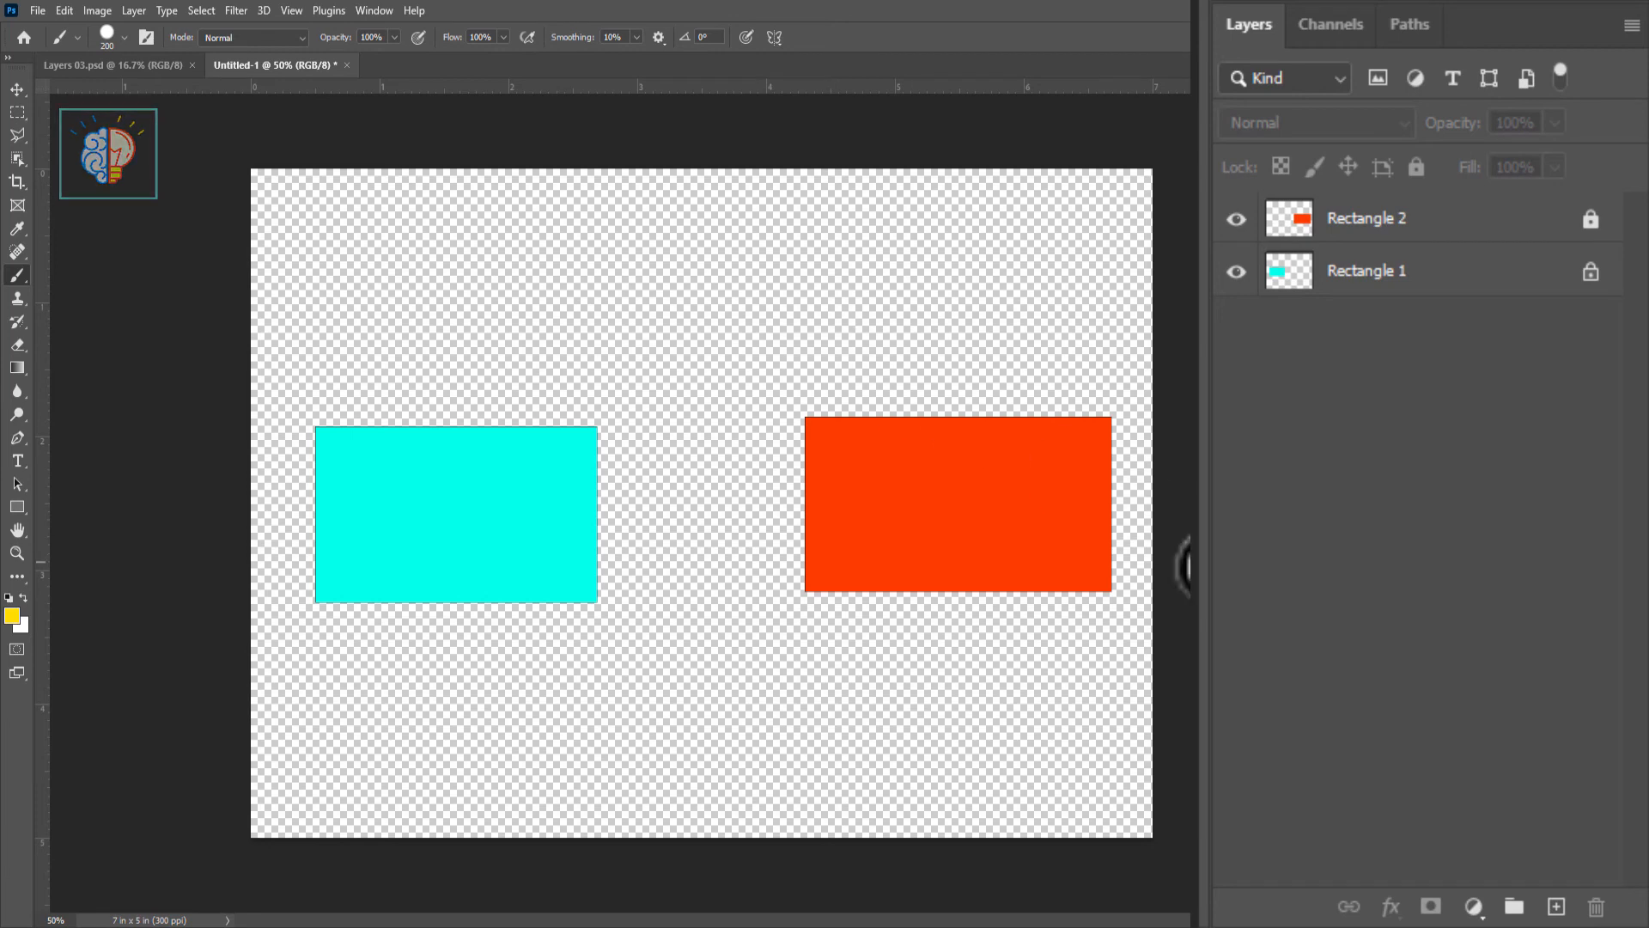
Move the cyan rectangle toward the orange one and remove the image pixels lock from Rectangle 1.
click(17, 89)
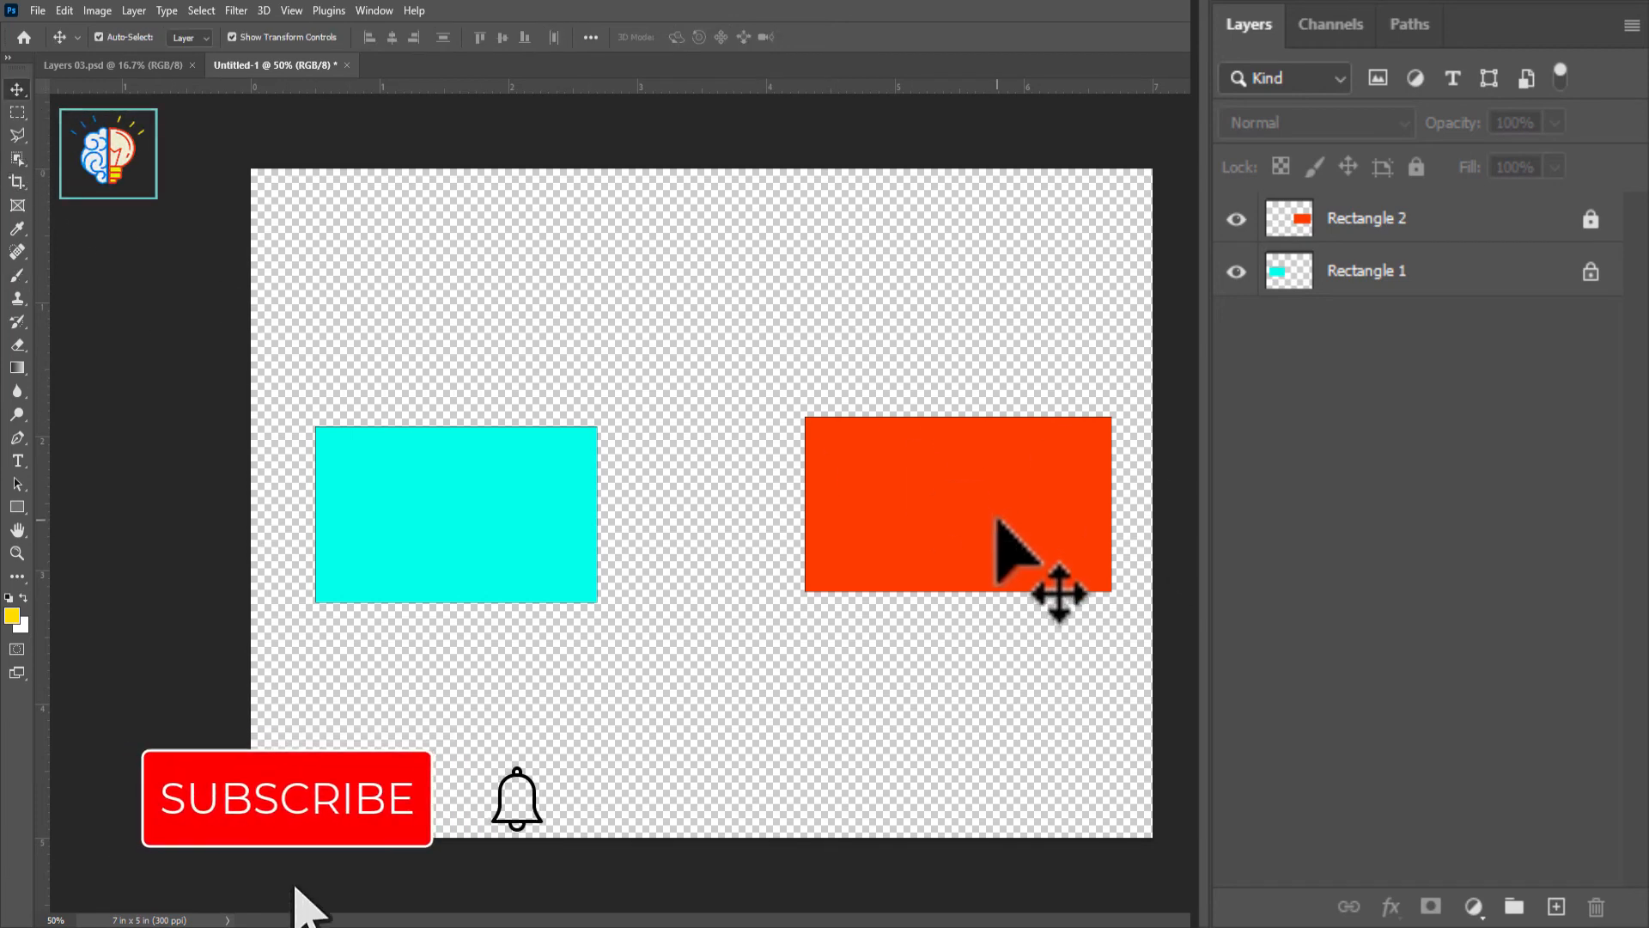
drag(465, 543, 570, 543)
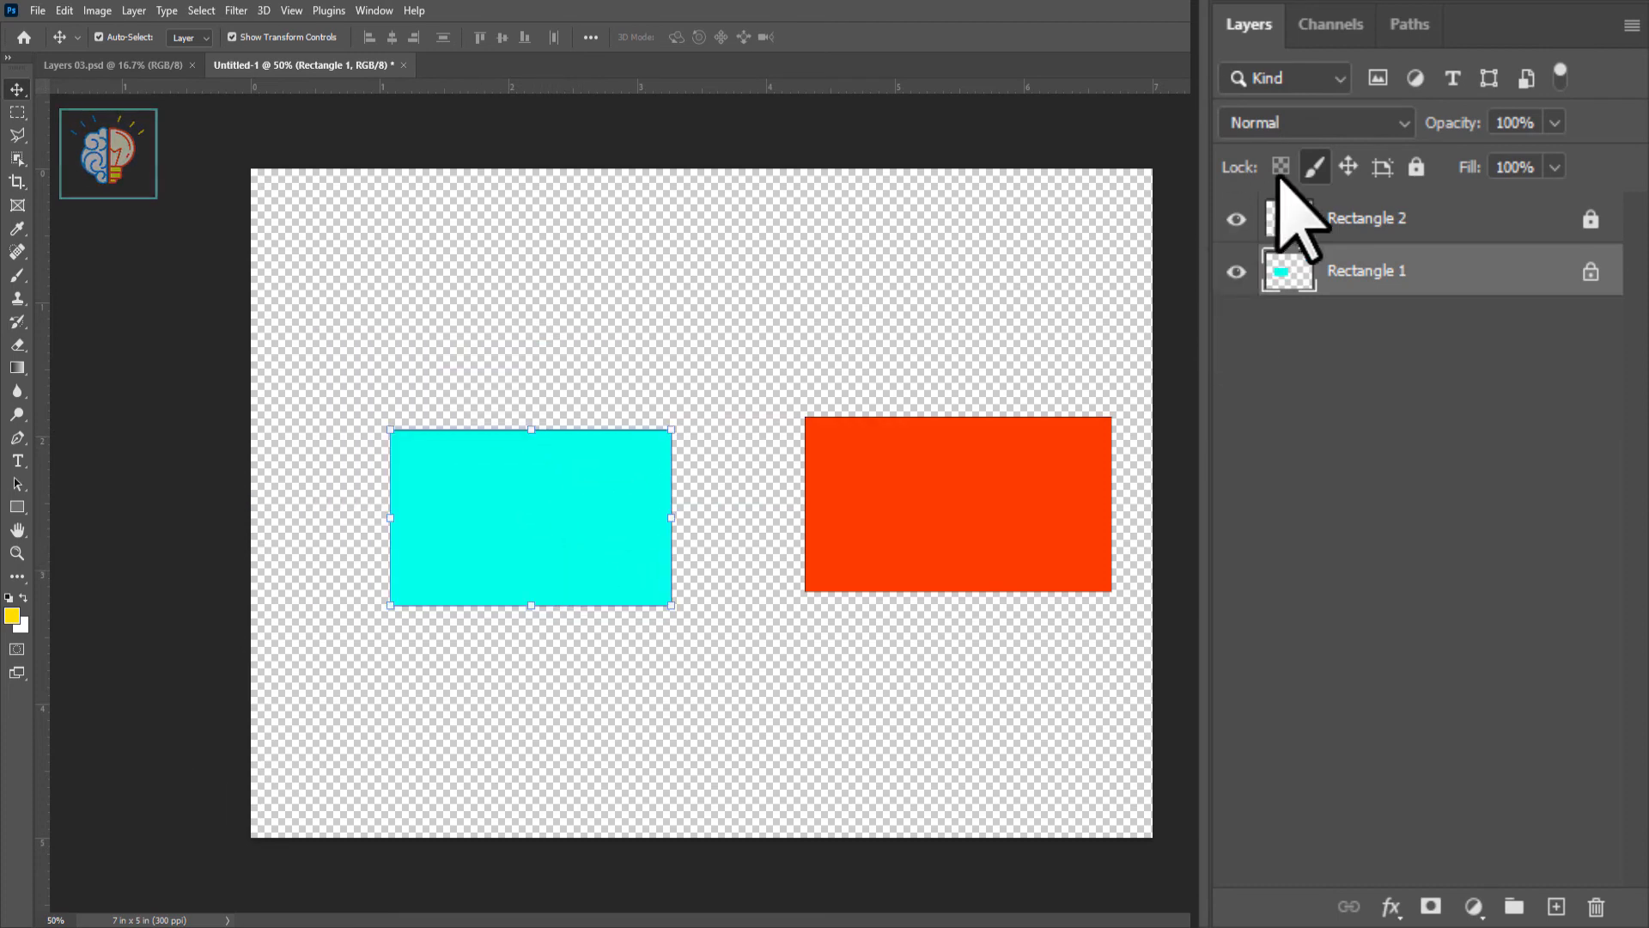
click(1314, 167)
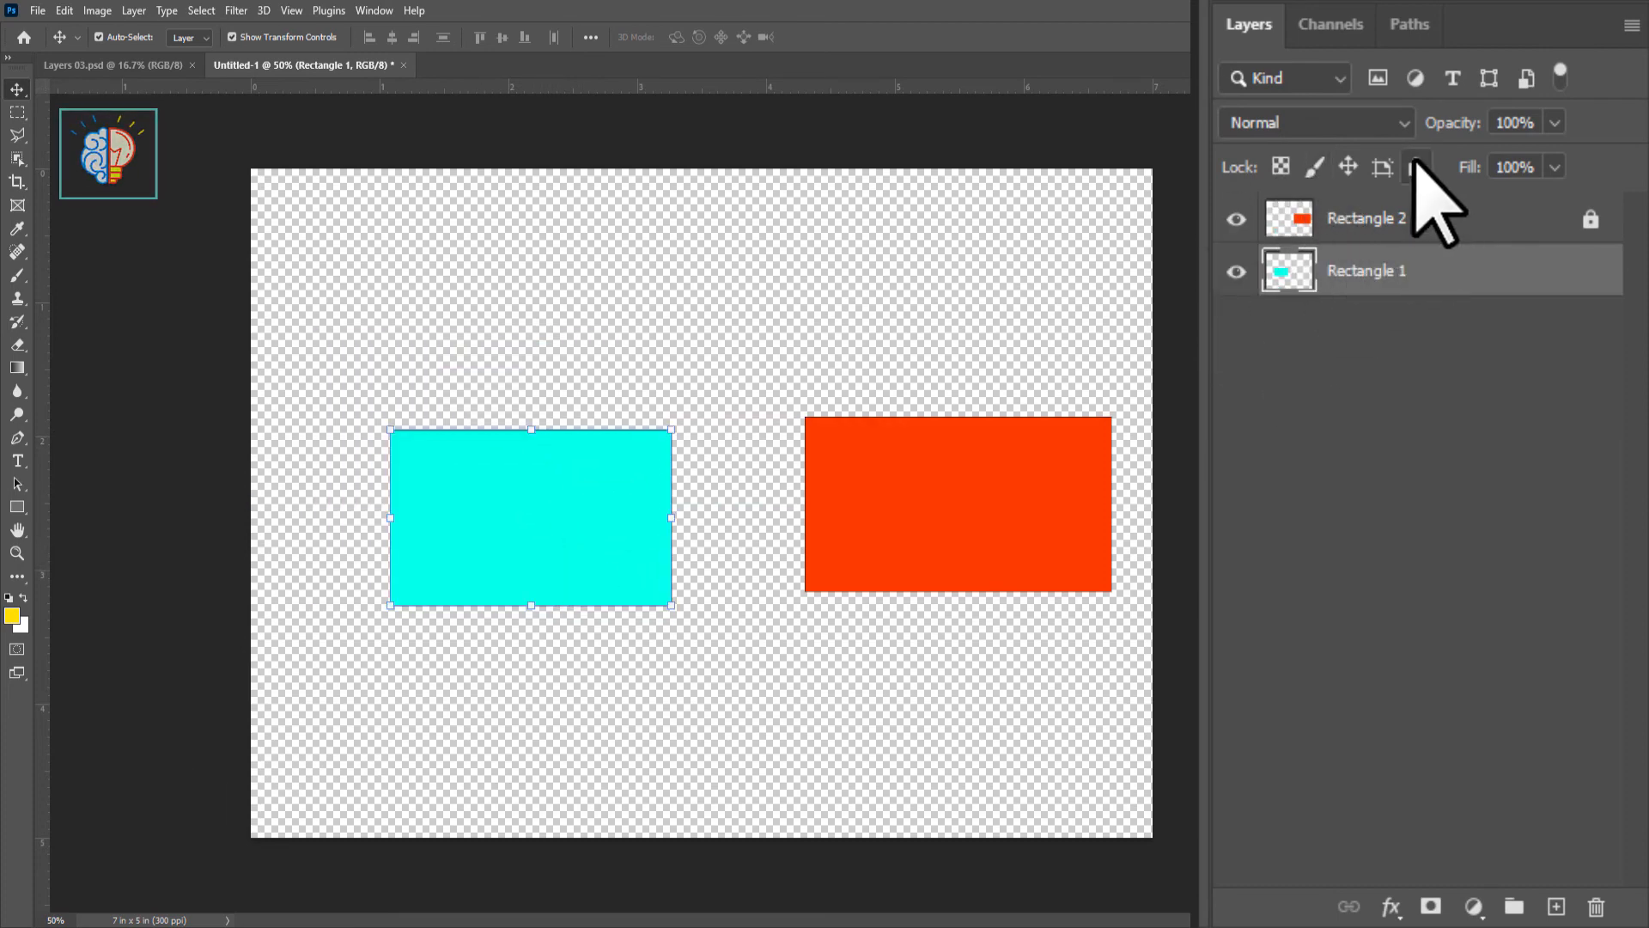
Move the unlocked cyan rectangle away from the orange one, back toward the canvas's left edge, and align it level with the orange rectangle.
drag(568, 491, 518, 481)
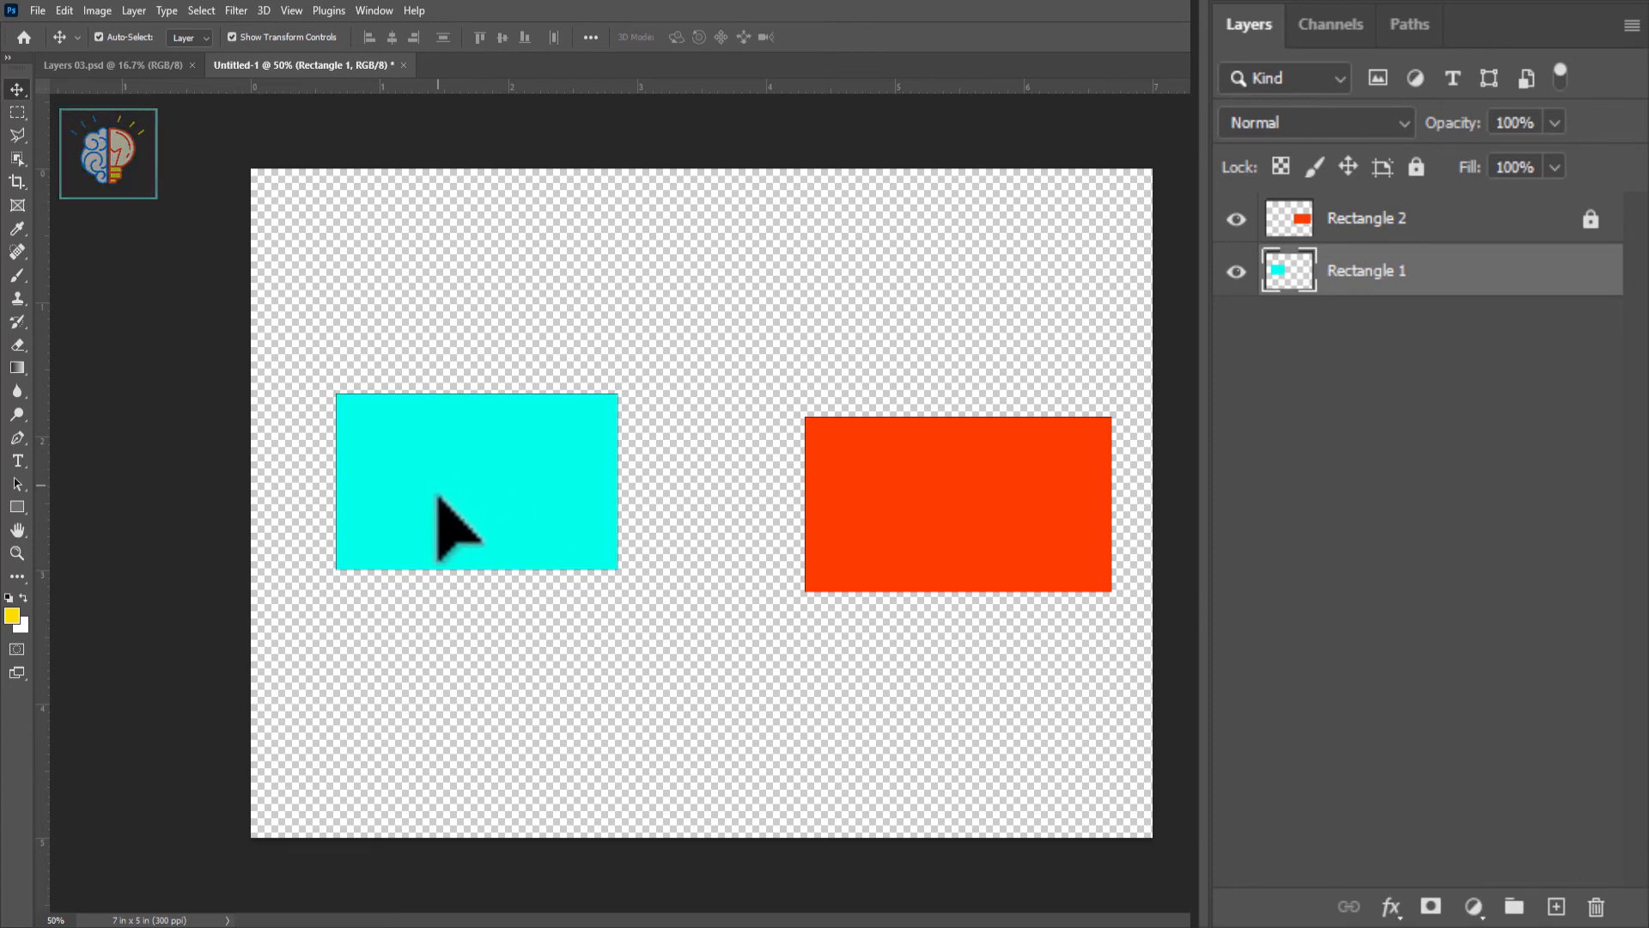
mouse_move(439, 482)
mouse_down()
mouse_move(456, 556)
mouse_move(492, 509)
mouse_move(456, 527)
mouse_move(475, 515)
mouse_move(442, 513)
mouse_up()
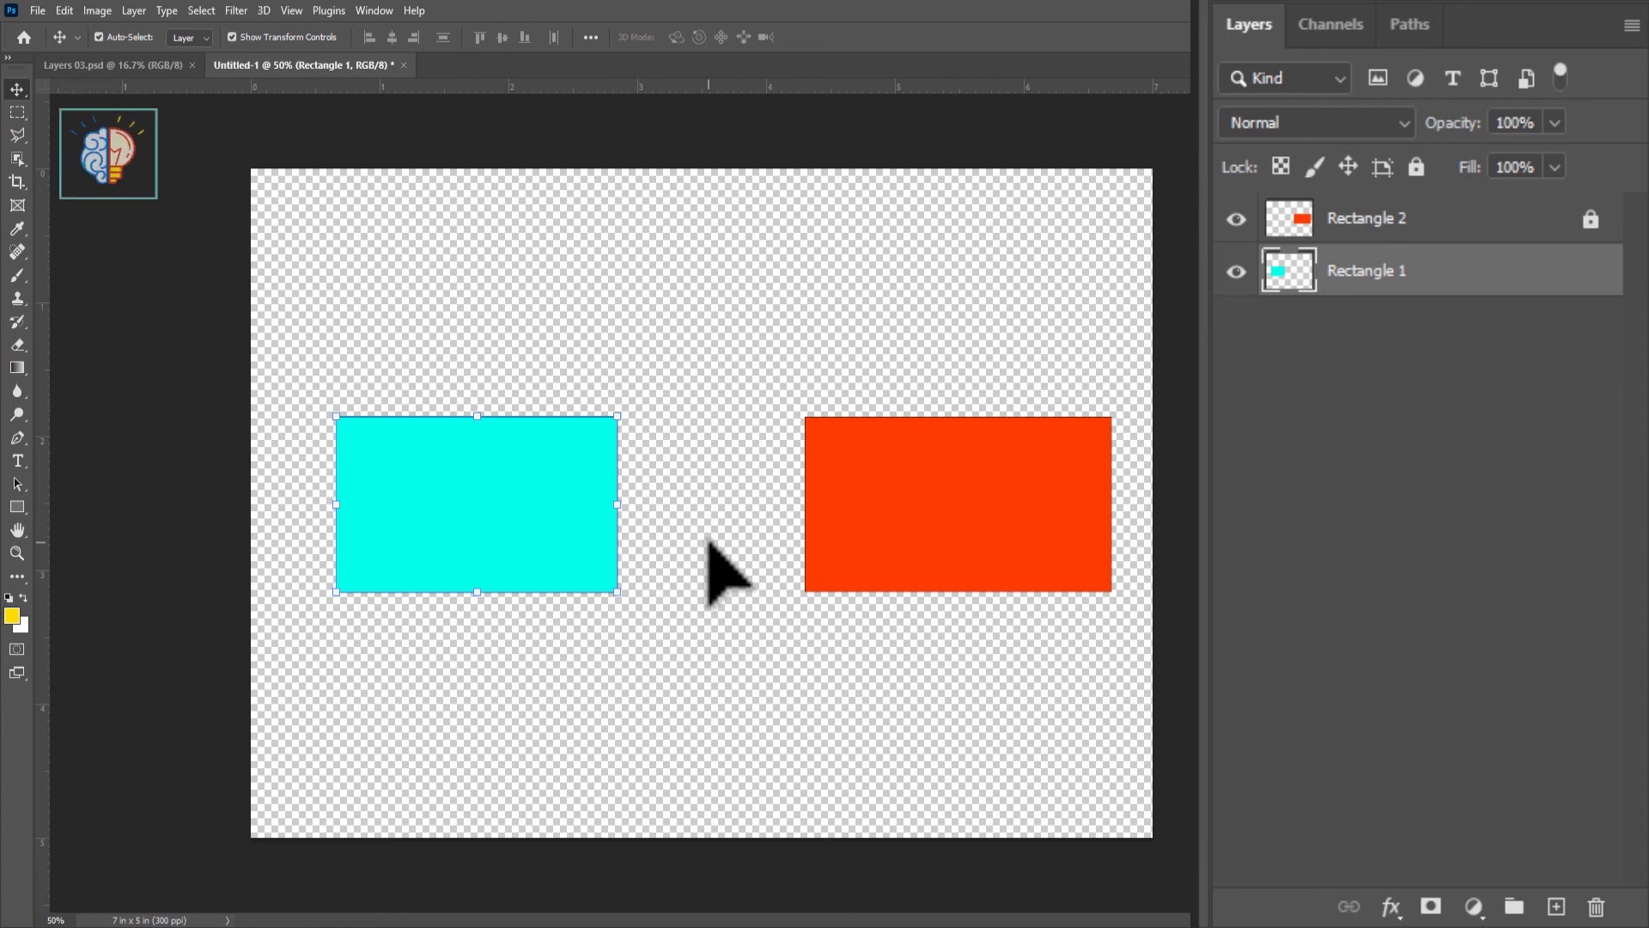
mouse_move(537, 500)
mouse_down()
mouse_move(587, 502)
mouse_move(532, 503)
mouse_up()
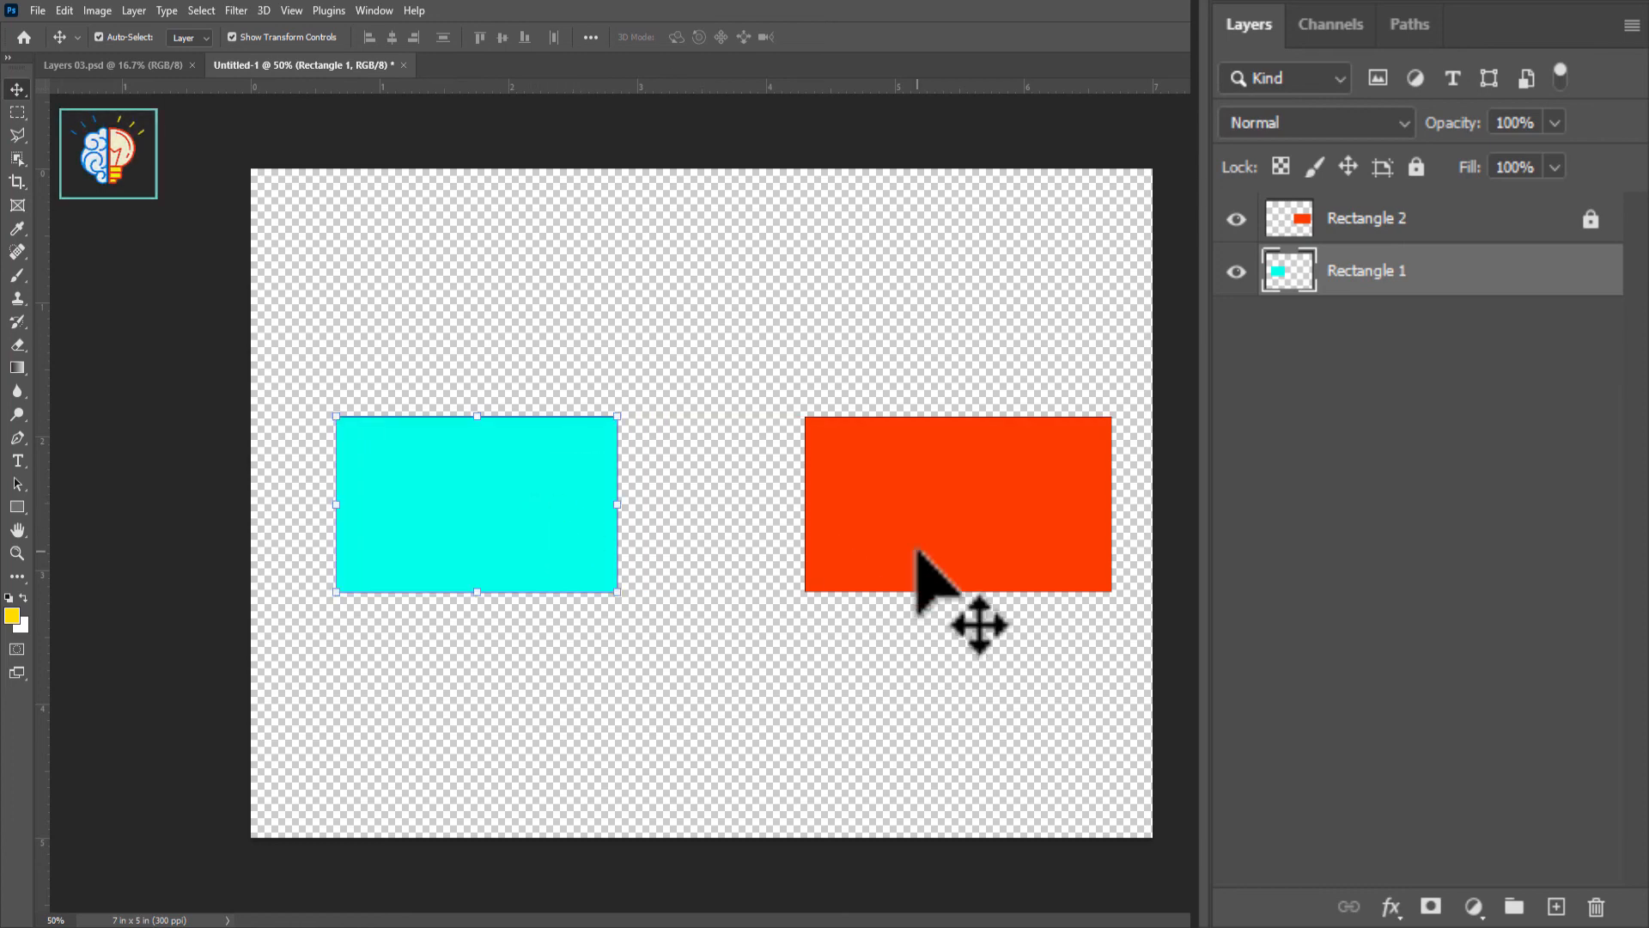